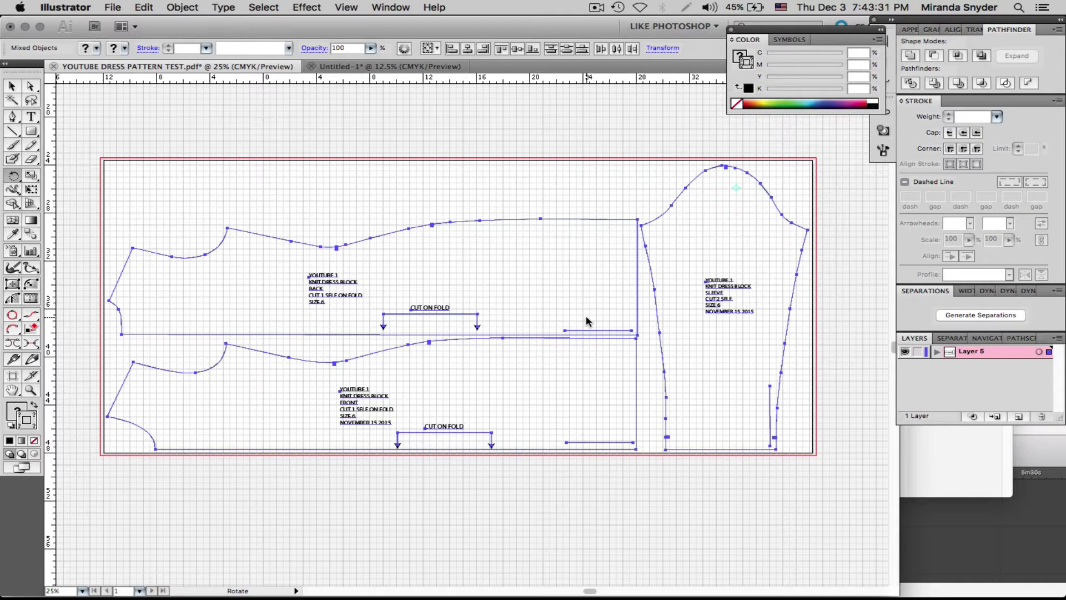
- Delete the back piece's BACK label, CUT ON FOLD label and fold bracket line
left_click(10, 87)
key("super+a")
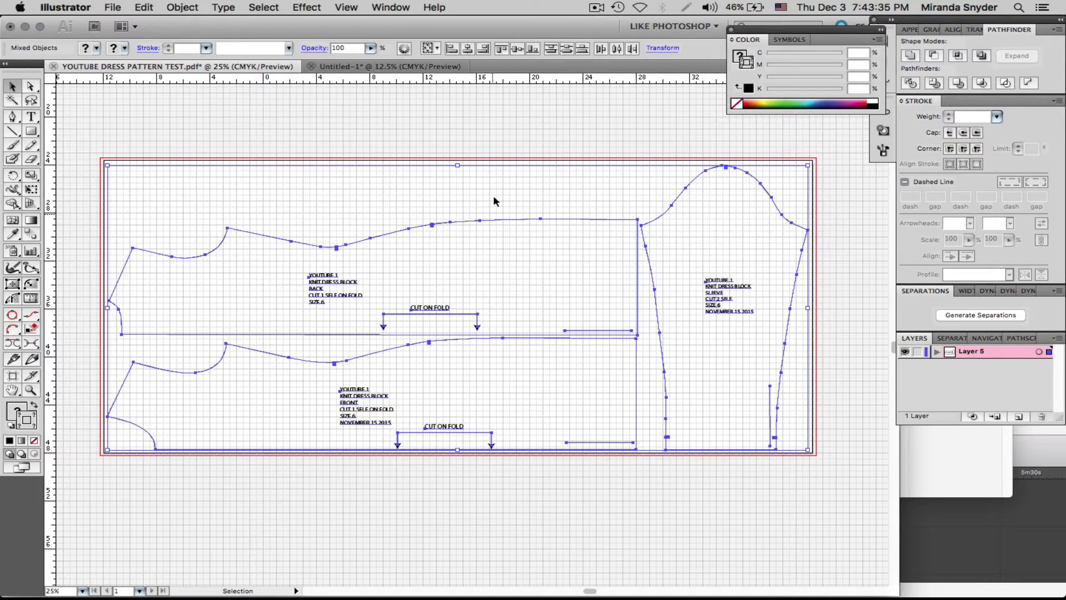
left_click(275, 199)
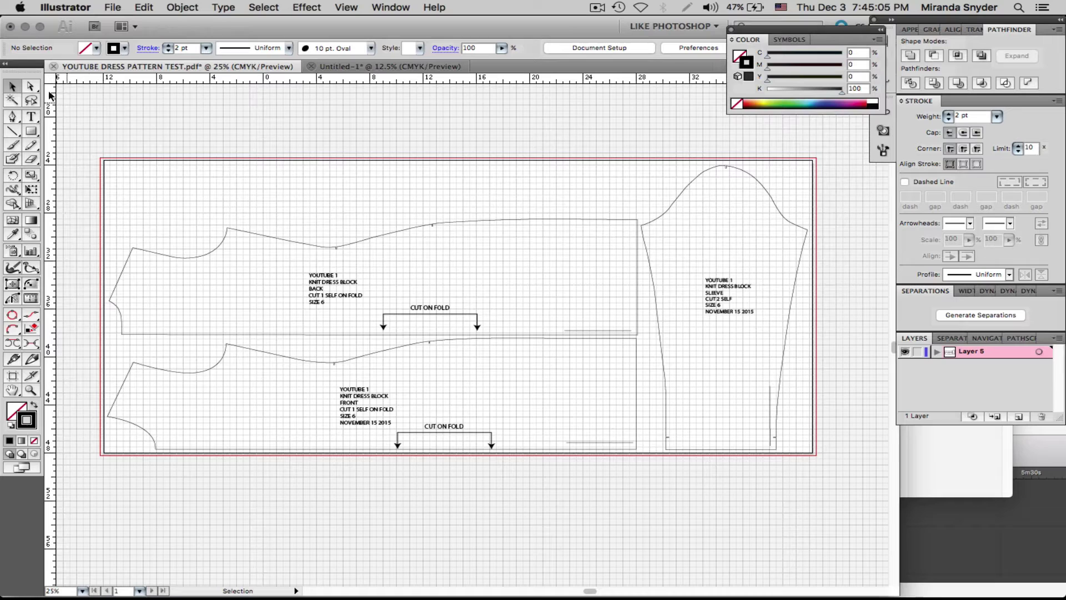
left_click(31, 86)
left_click(329, 296)
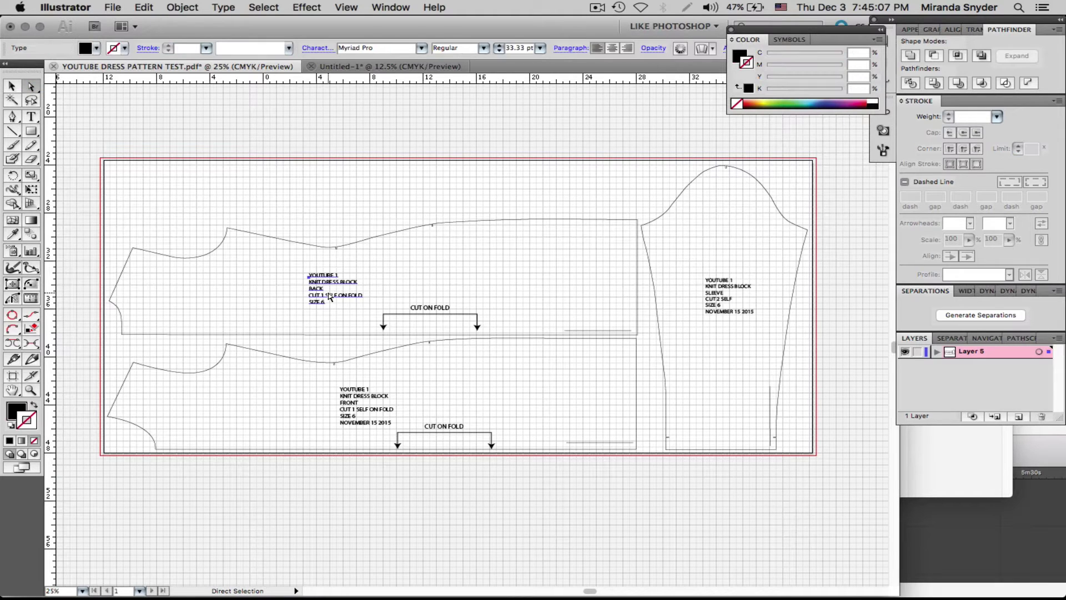
key("Delete")
left_click(434, 311)
key("Delete")
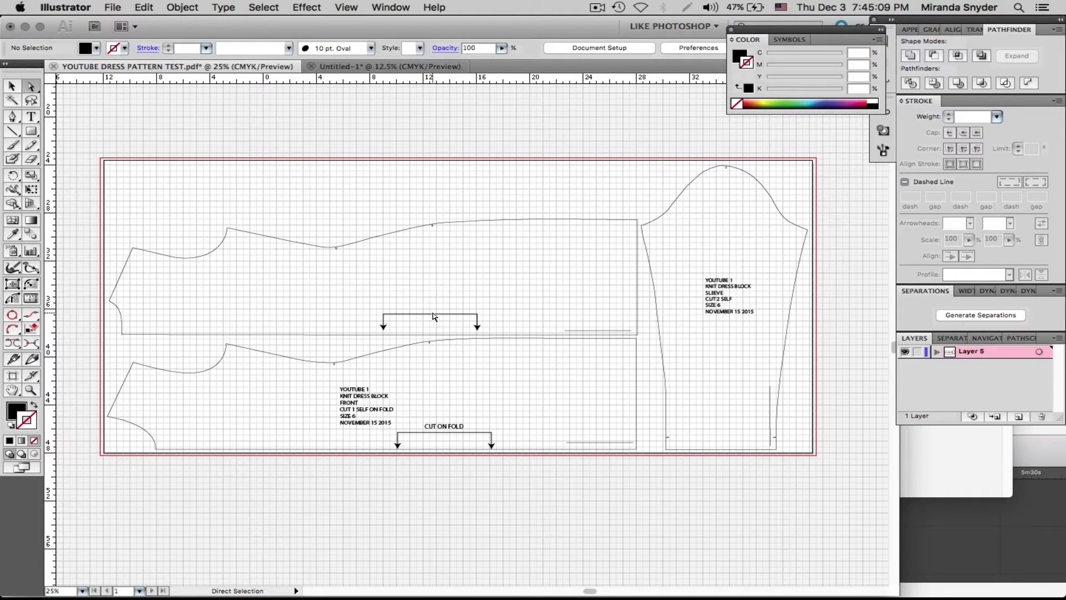
left_click(436, 314)
key("Delete")
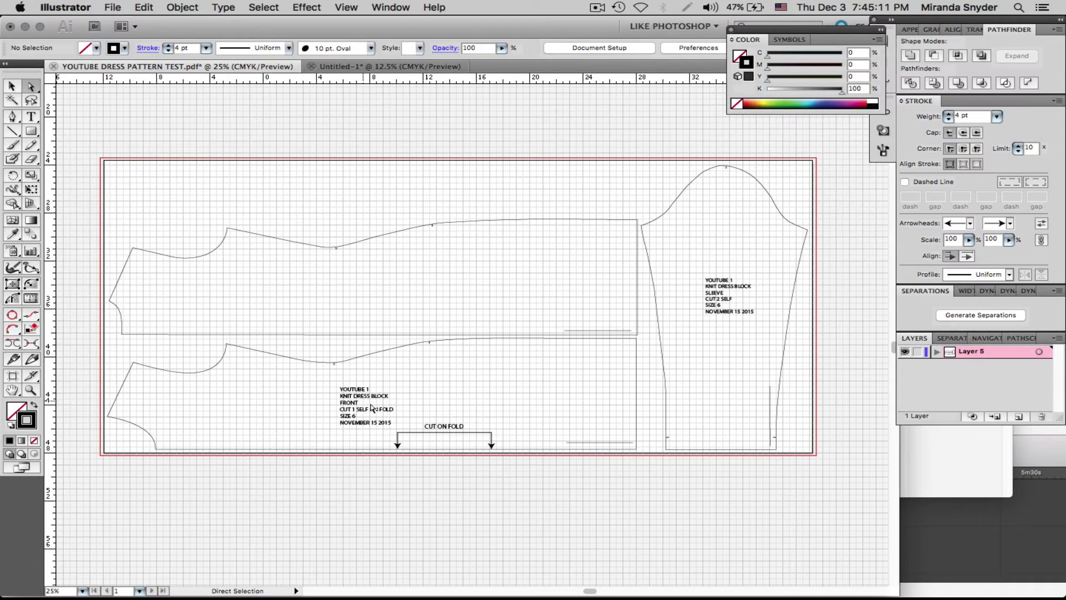
- Delete the front piece's FRONT label, CUT ON FOLD label, bracket line and arrows
left_click(359, 408)
key("Delete")
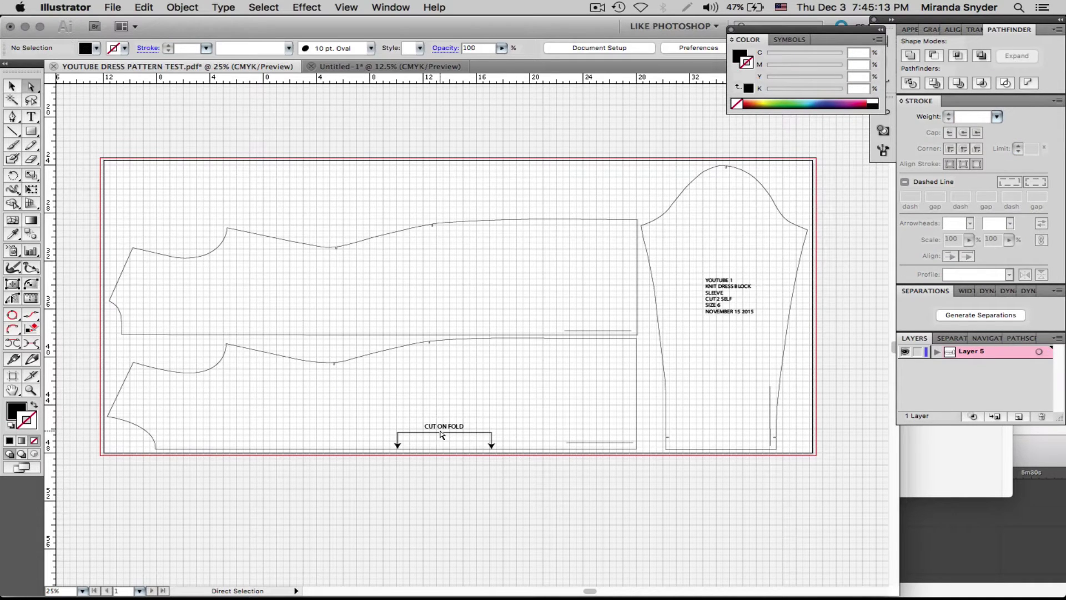
left_click(442, 435)
key("Delete")
left_click(443, 432)
key("Delete")
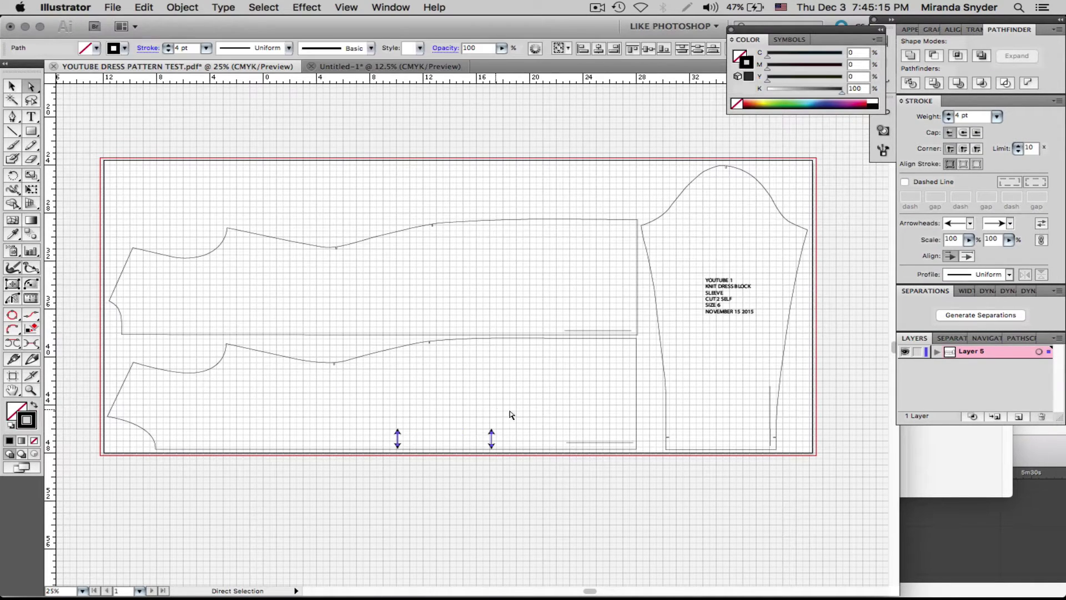
key("Delete")
- Remove the short marker lines on both body pieces, the sleeve label and the sleeve-hem line
left_click(588, 442)
key("Delete")
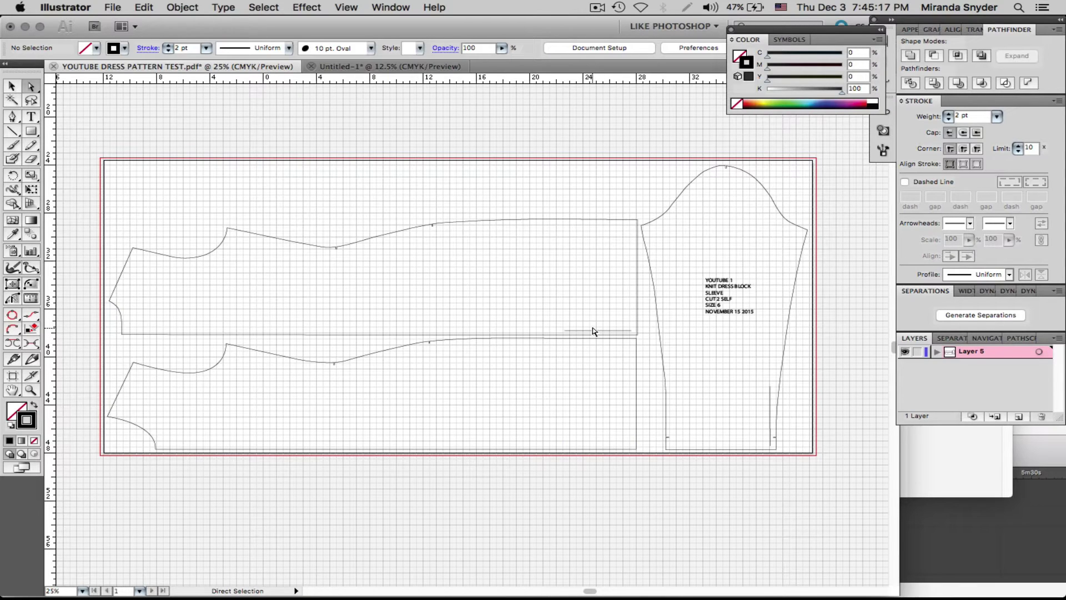
left_click(593, 331)
key("Delete")
left_click(718, 311)
key("Delete")
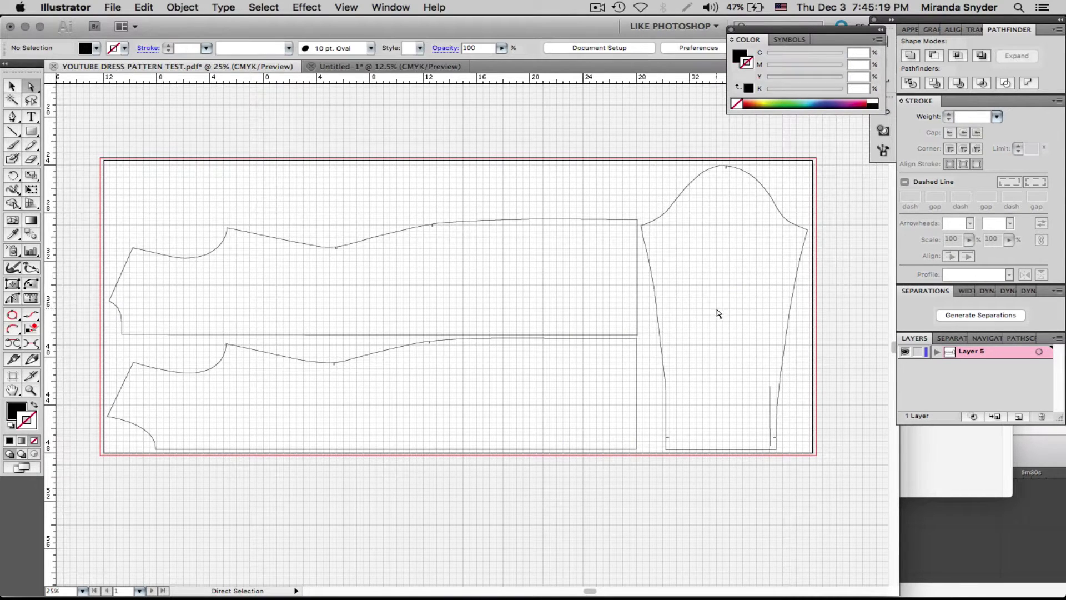
left_click(770, 411)
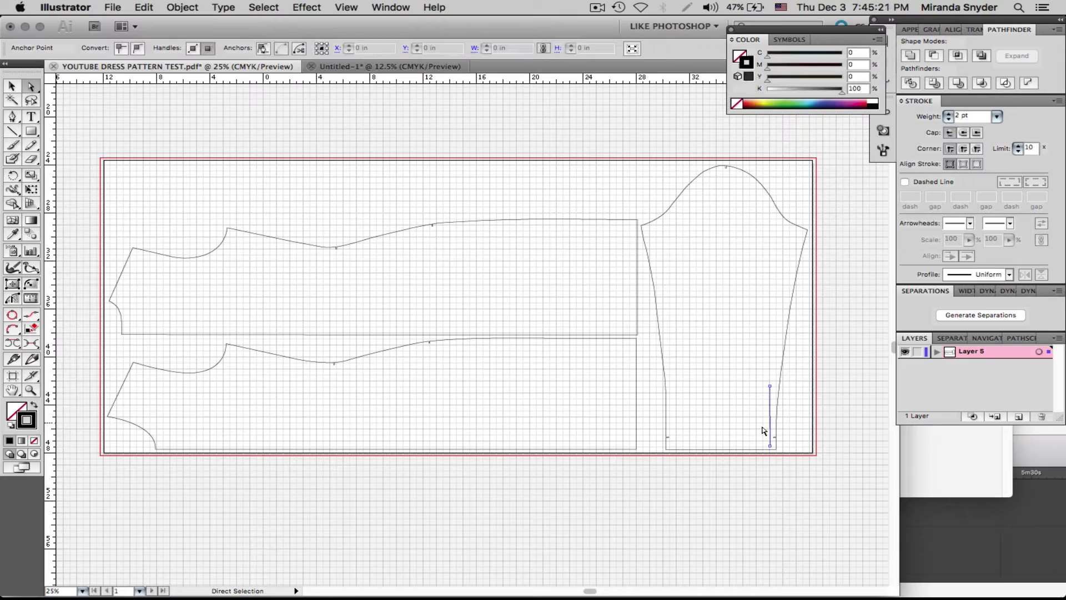
key("Delete")
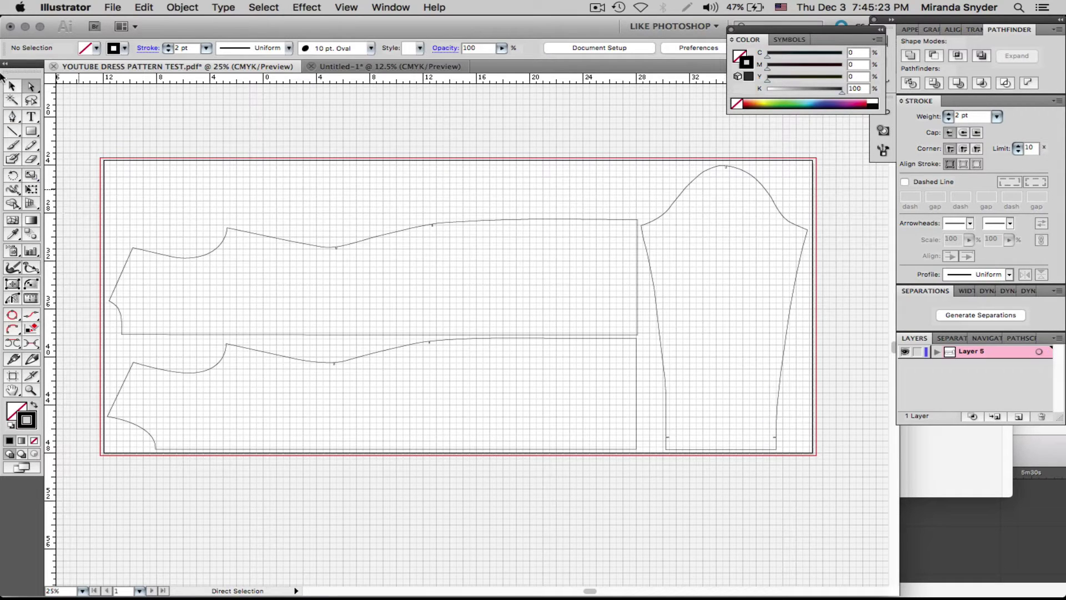
- Close the Untitled-1 document without saving it
left_click(370, 69)
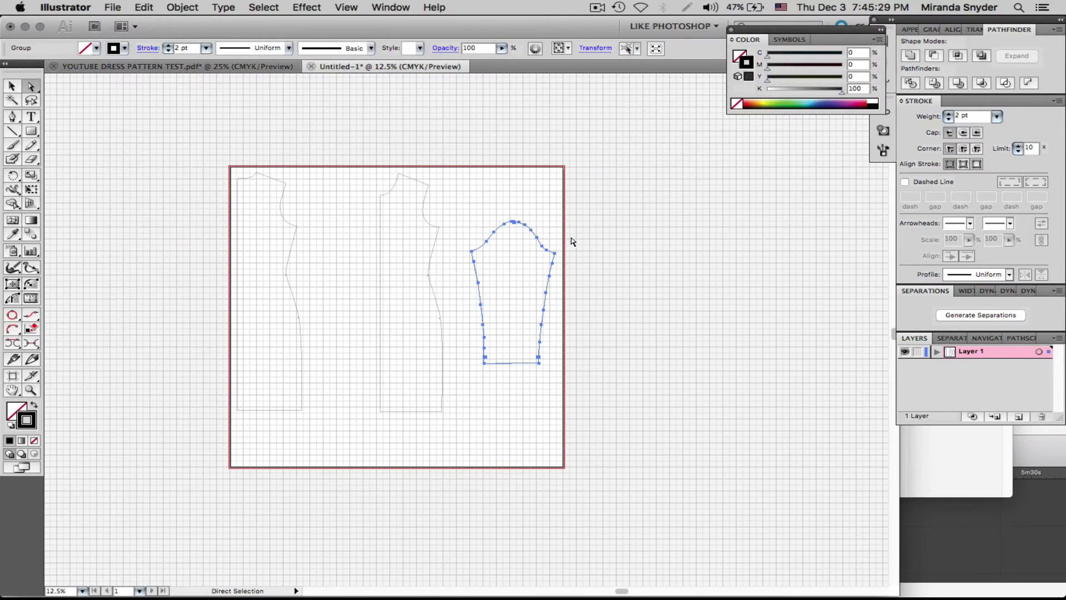
left_click(11, 87)
left_click(398, 242)
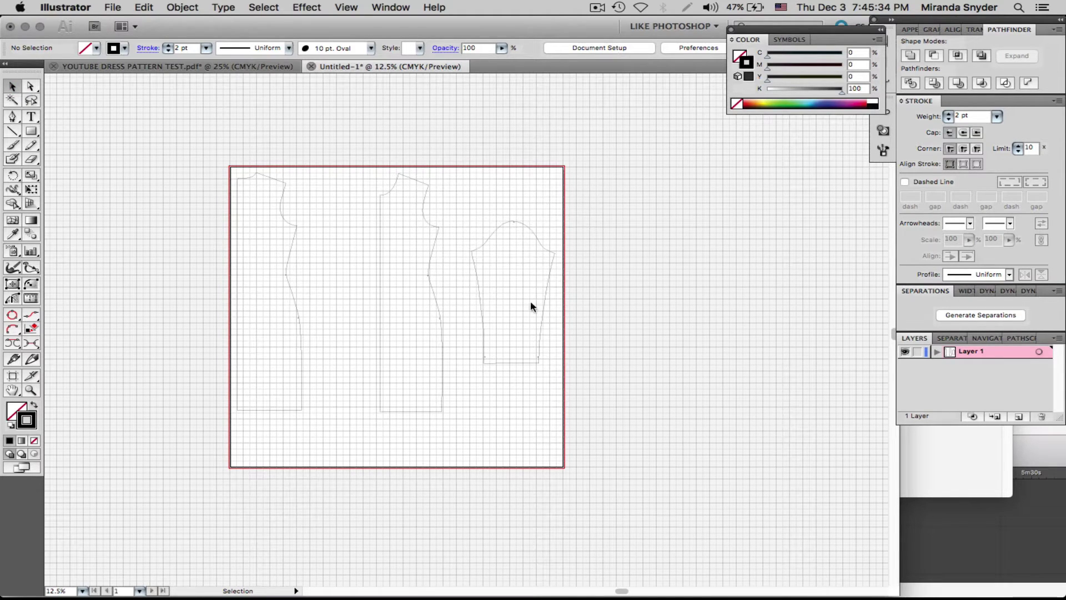
key("super+w")
left_click(486, 201)
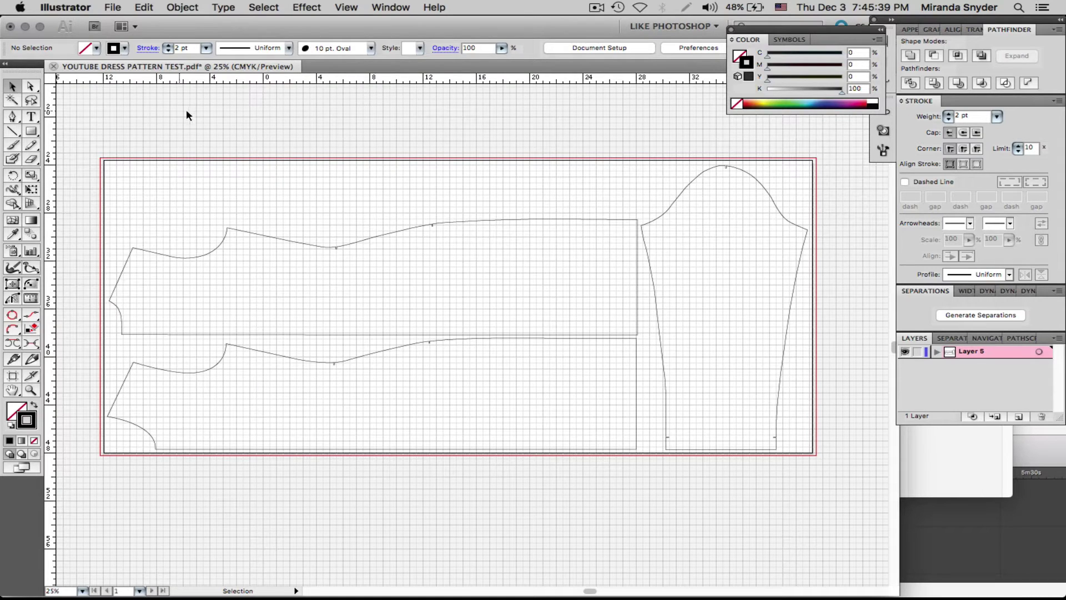
- Create a 50 × 50 in document named 'How to walk a pattern tutorial'
left_click(113, 8)
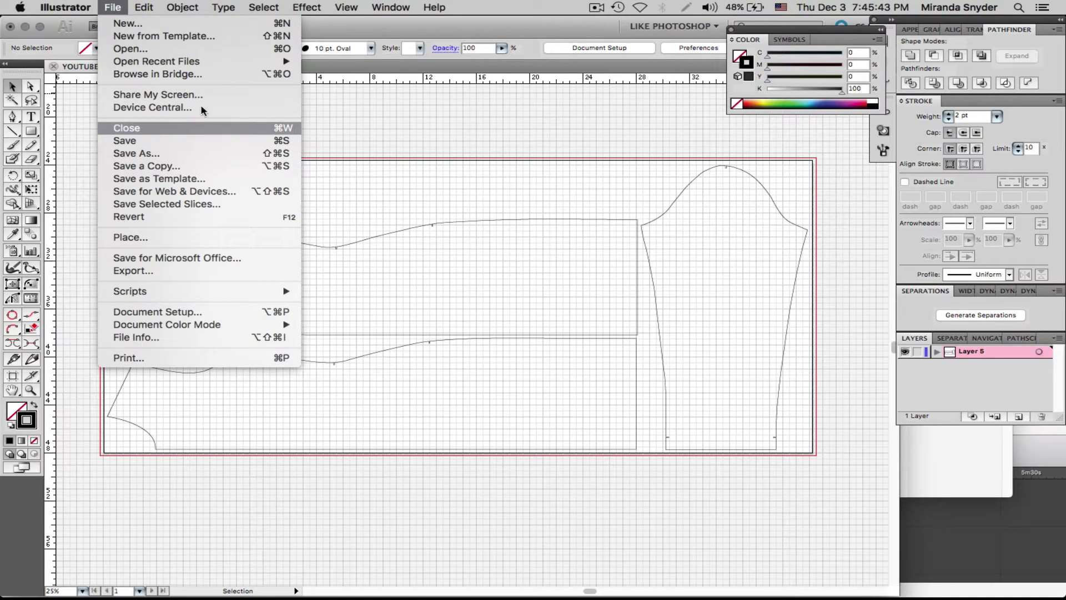
left_click(126, 23)
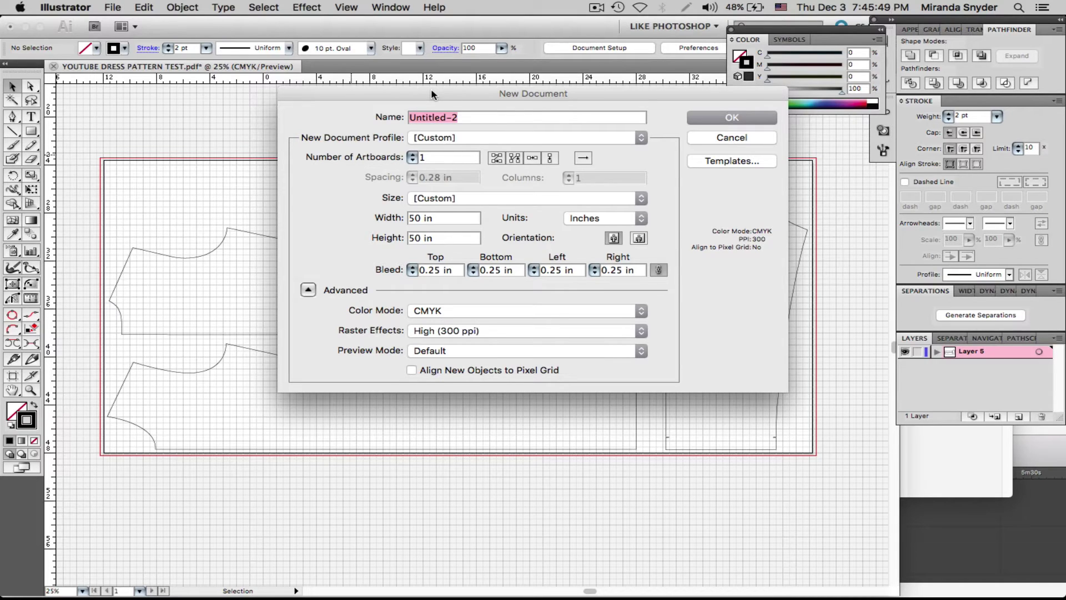
type("How to walk")
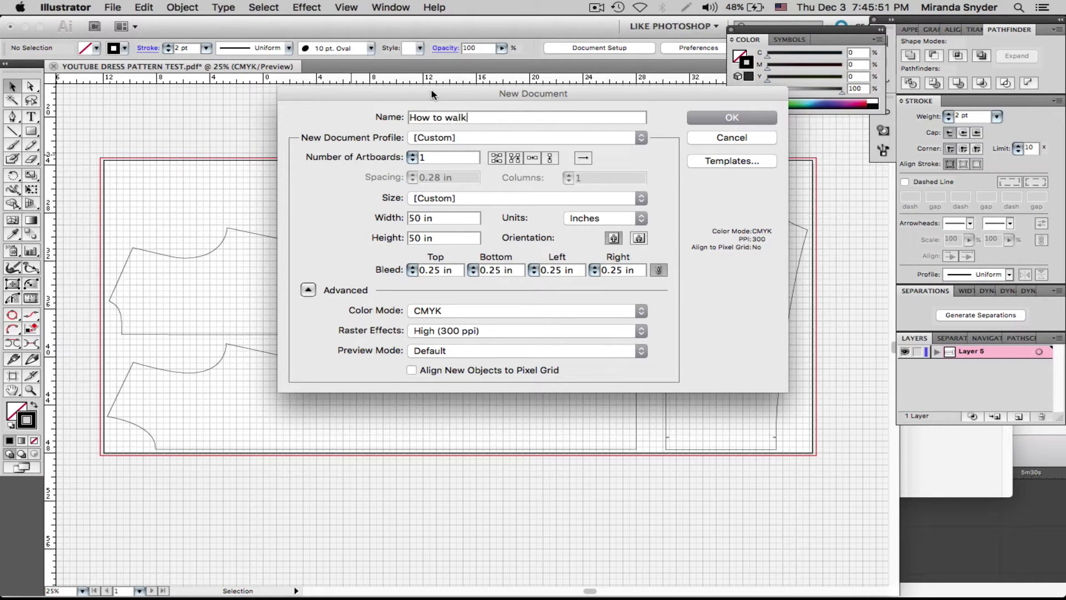
type(" a pattern tut")
key("BackSpace")
type("torial")
left_click(733, 119)
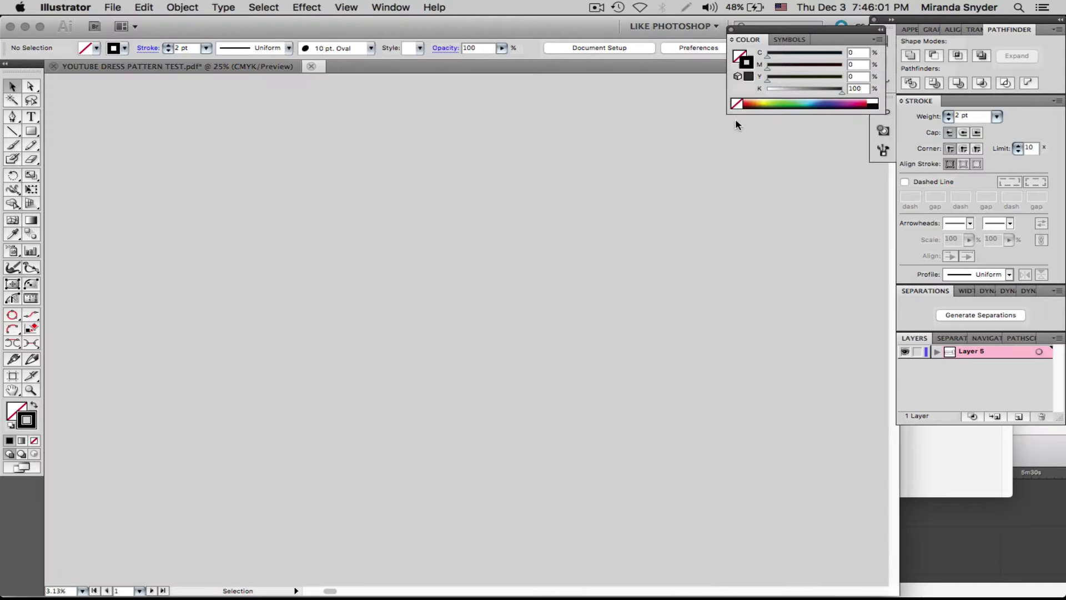
- Turn on the grid and paste copies of the back, front and sleeve pieces into the tutorial document
left_click(346, 7)
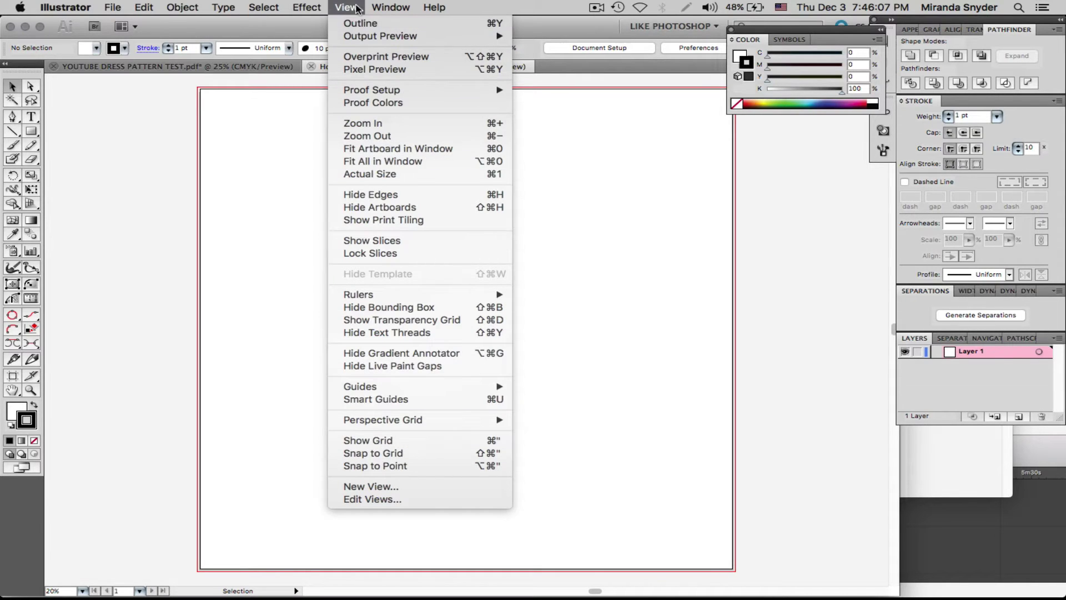
left_click(373, 442)
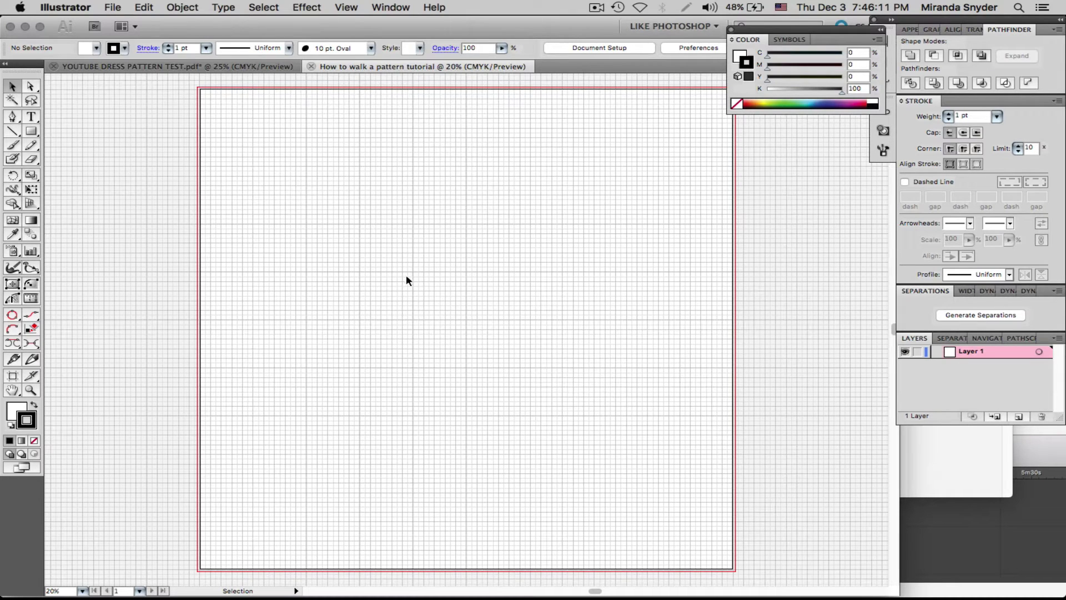
left_click(169, 66)
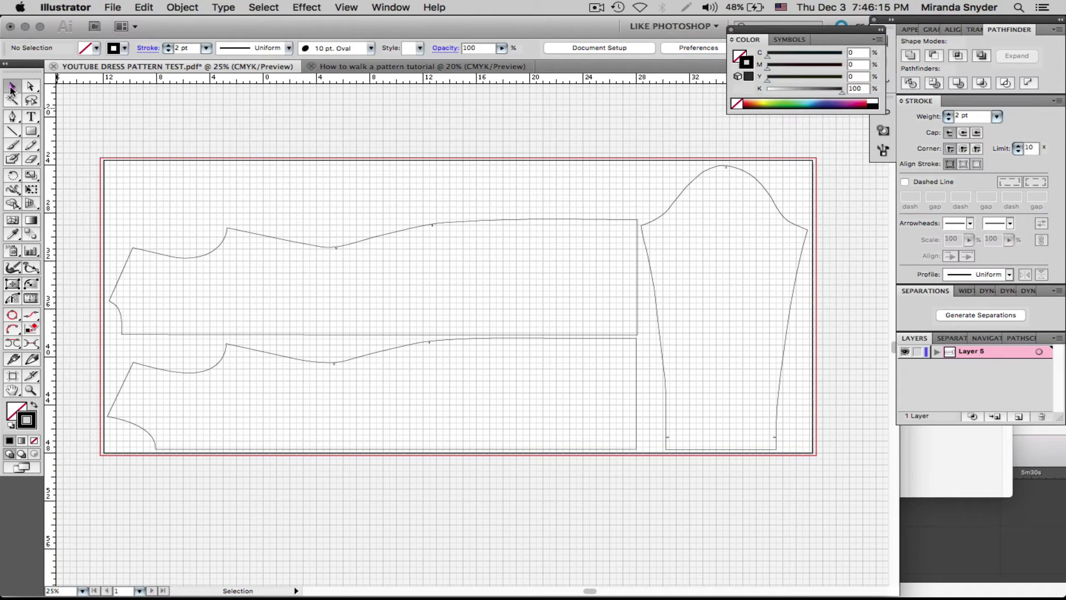
left_click_drag(74, 119, 847, 484)
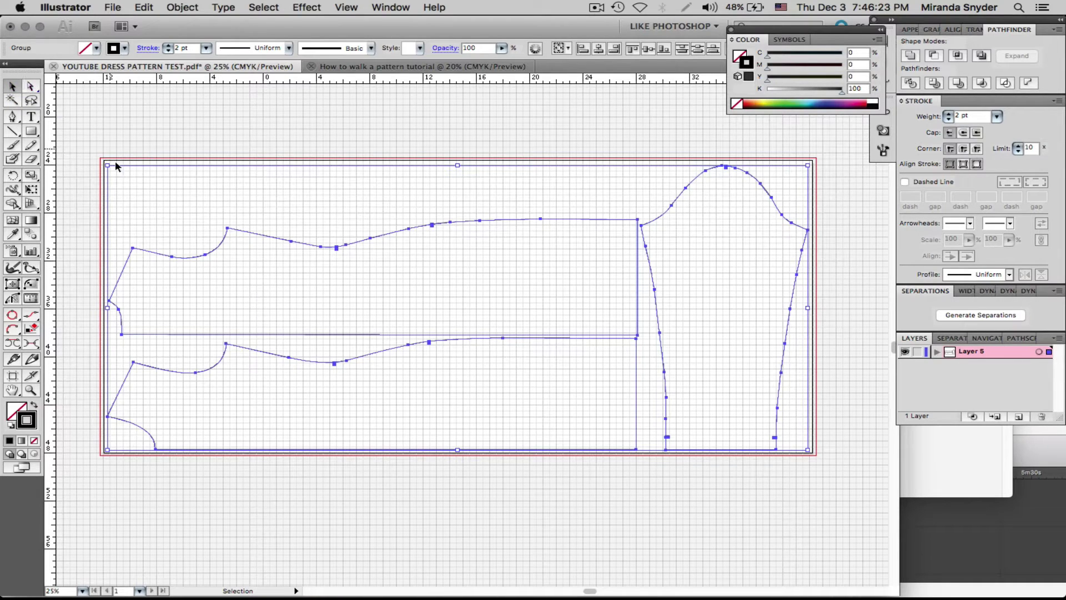
left_click(382, 67)
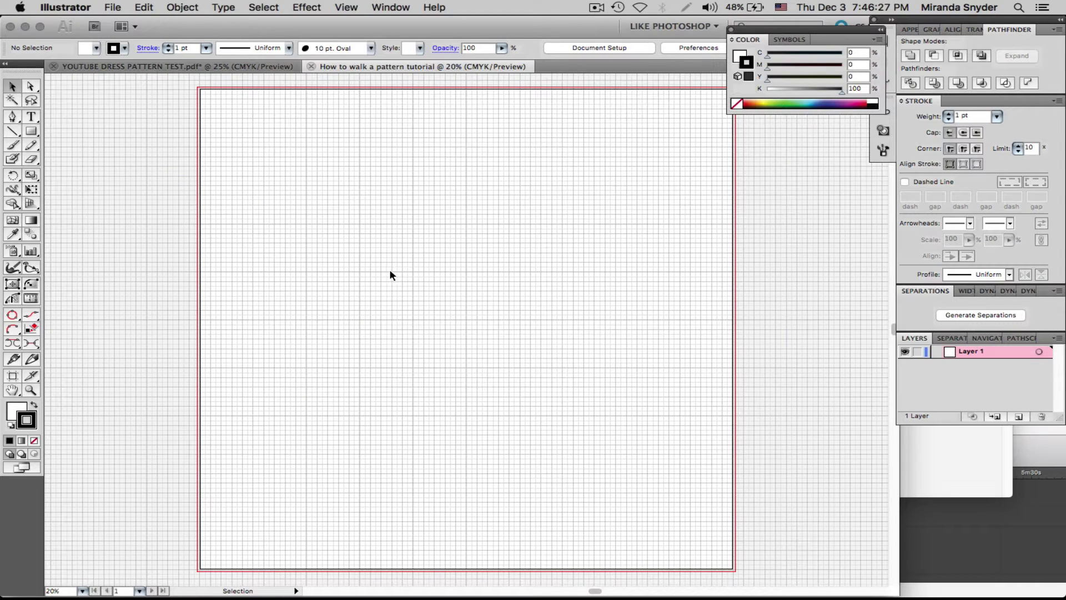
key("super+v")
- Rotate the back and front pieces 90° so both stand upright
left_click(414, 479)
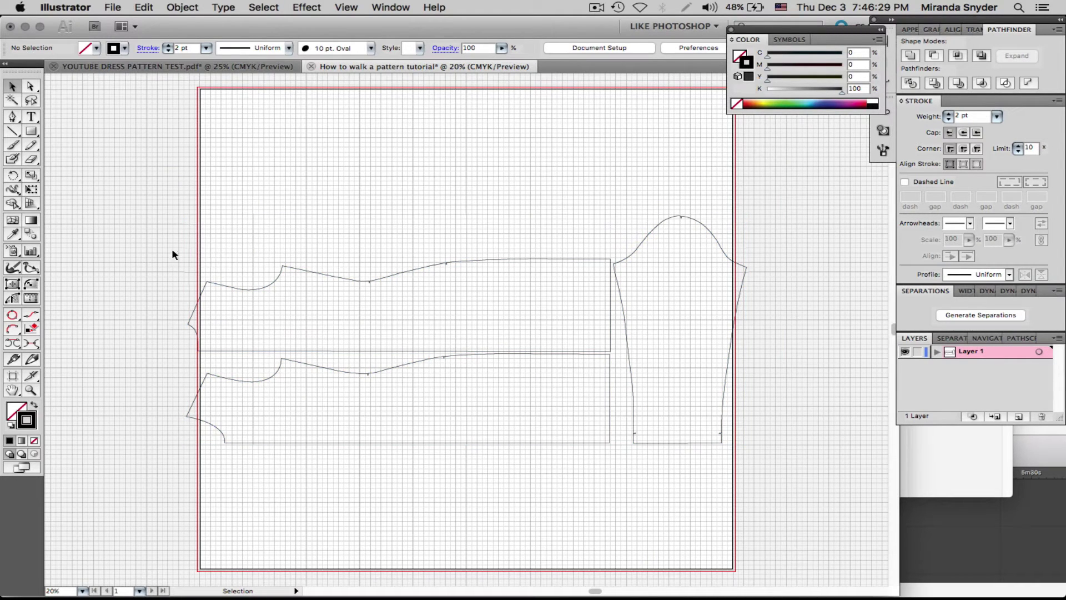
left_click(318, 272)
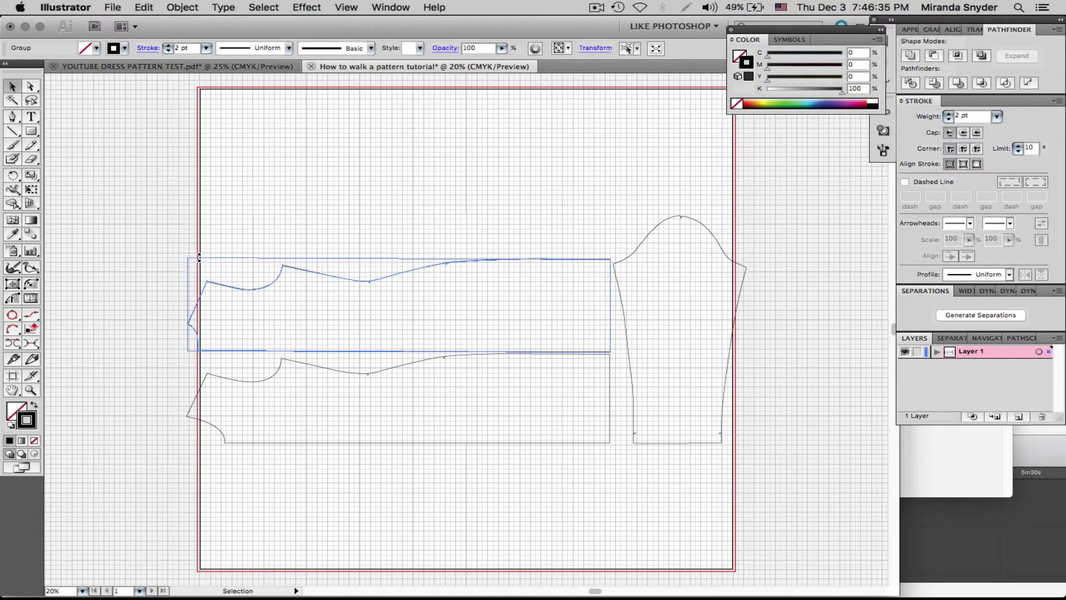
left_click_drag(199, 257, 414, 148)
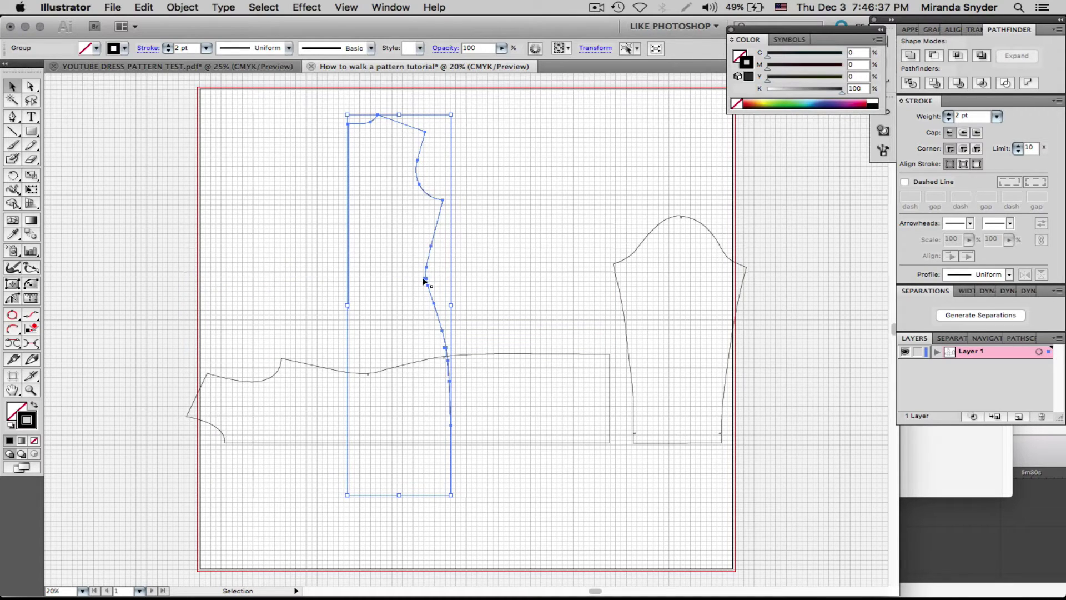
left_click_drag(425, 280, 154, 292)
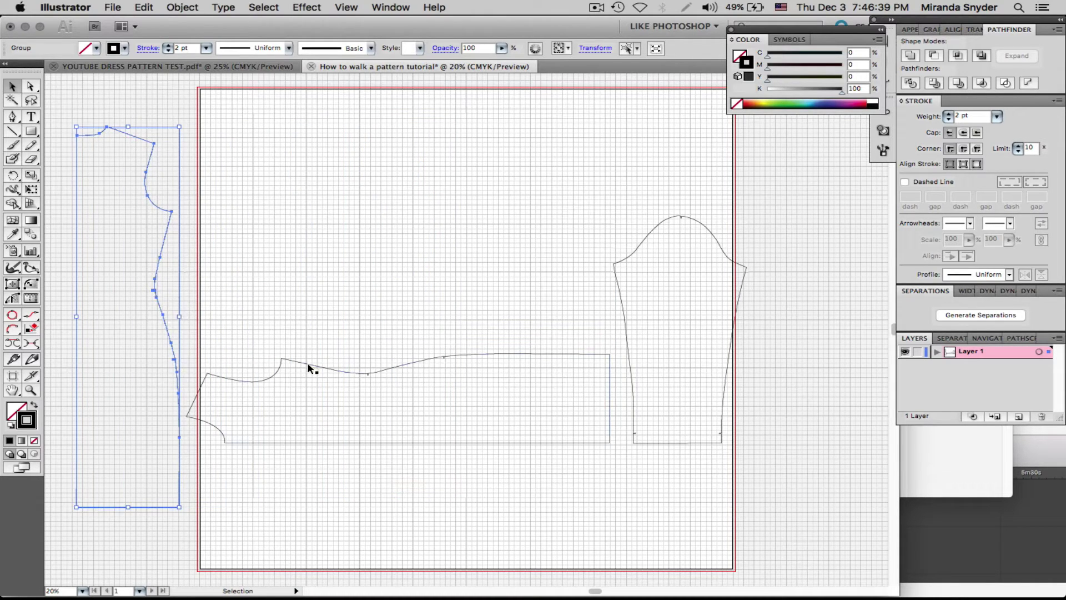
left_click(308, 362)
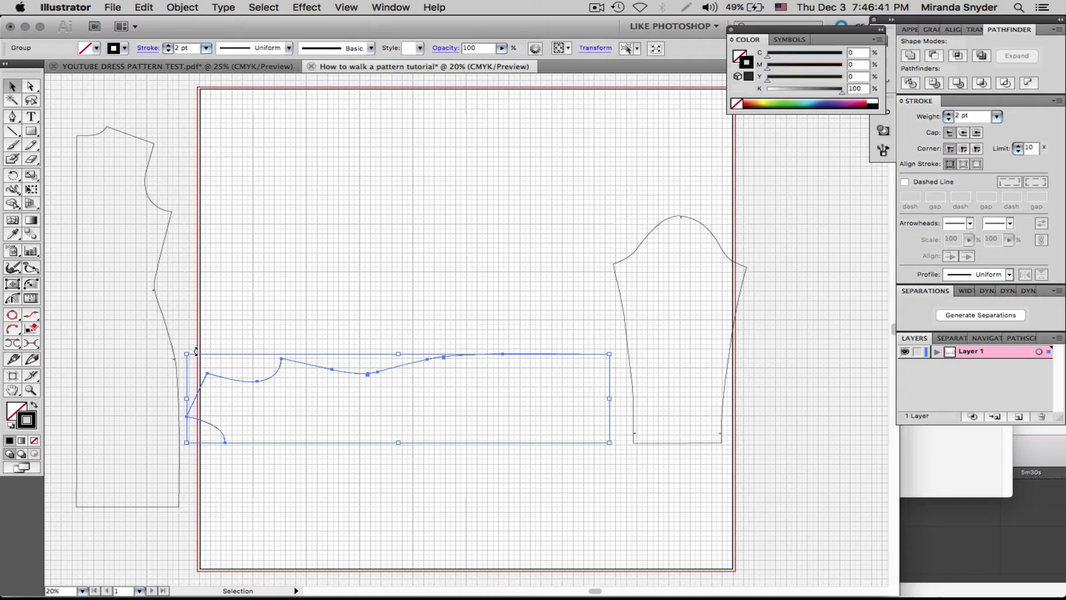
left_click_drag(194, 351, 513, 222)
- Place the back piece at the artboard's left, the sleeve beside it, and the front over the back
left_click_drag(158, 209, 339, 220)
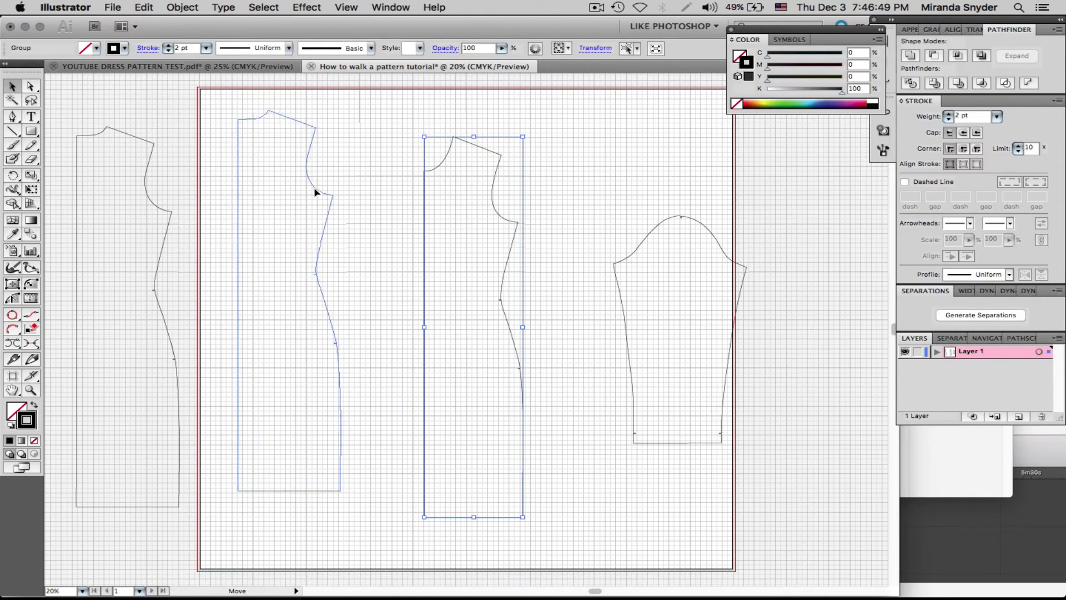
mouse_move(315, 192)
left_mouse_down()
mouse_move(304, 183)
mouse_move(318, 187)
left_mouse_up()
left_click_drag(647, 242, 618, 227)
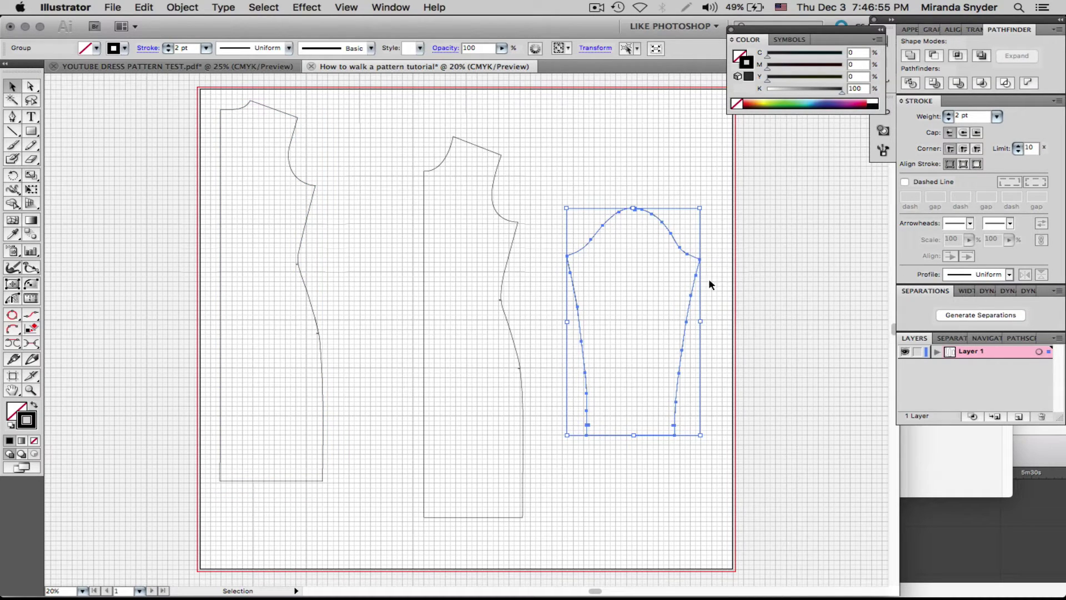
left_click(505, 221)
left_click_drag(505, 221, 349, 207)
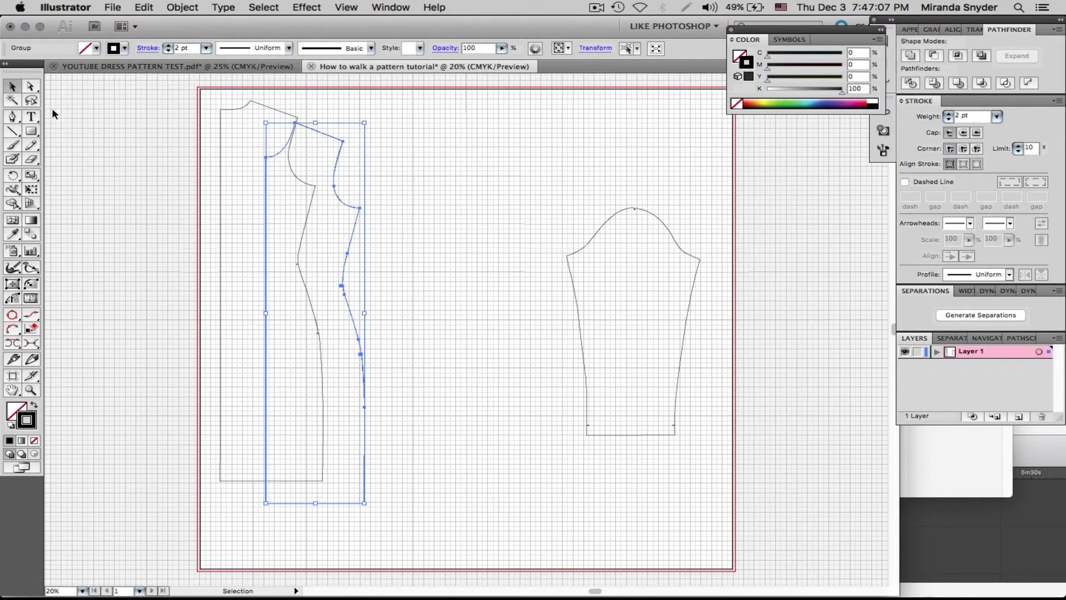
- Lower the second dress piece's bottom hem edge slightly
left_click(31, 86)
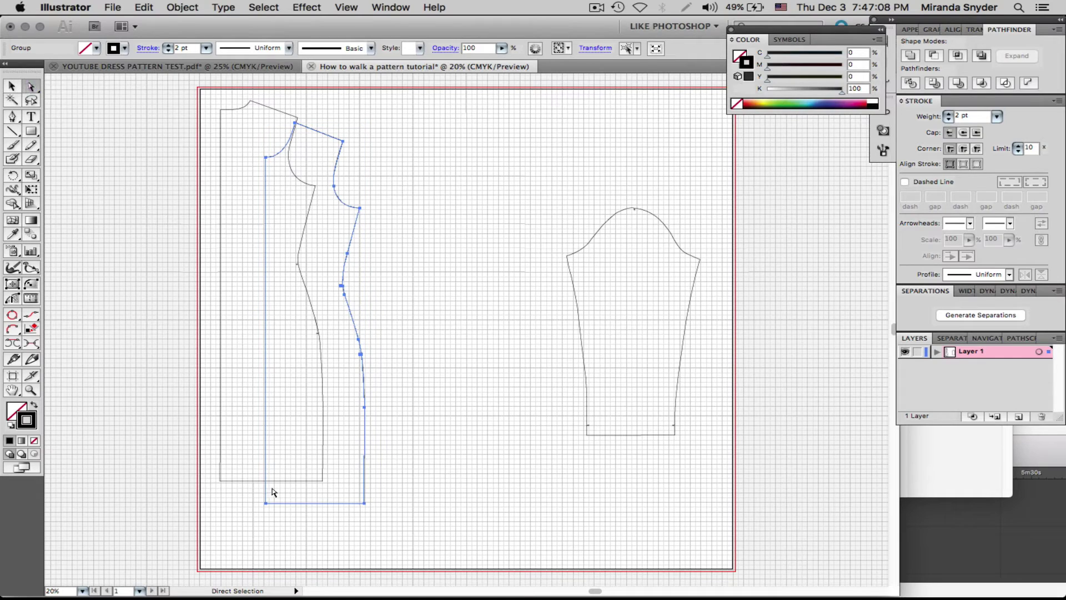
left_click(311, 504)
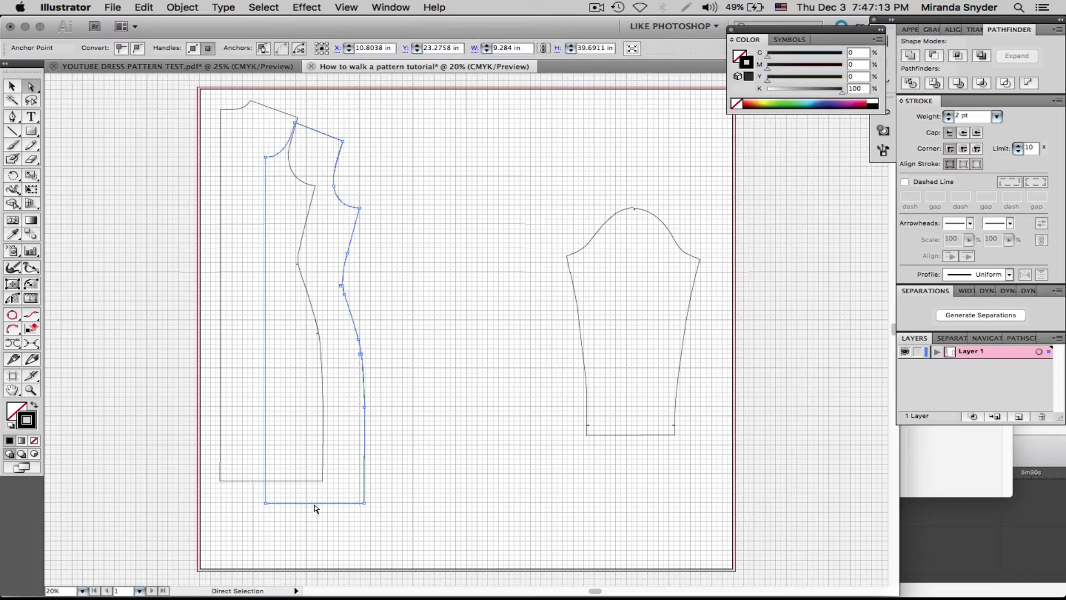
mouse_move(316, 507)
left_mouse_down()
mouse_move(308, 510)
mouse_move(317, 510)
left_mouse_up()
left_click(314, 516)
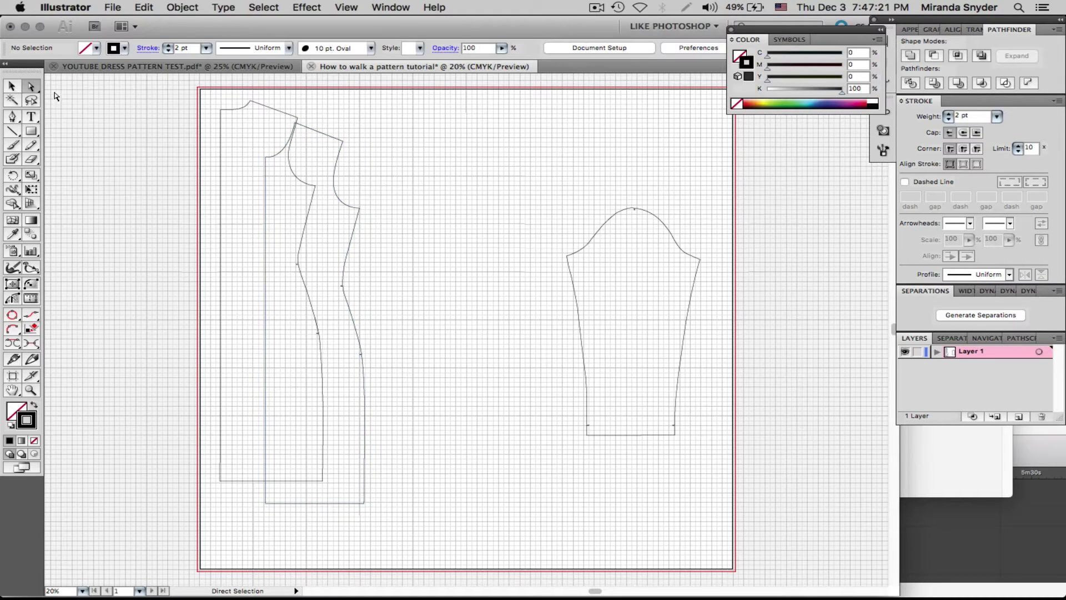
left_click(31, 390)
left_click_drag(252, 492, 381, 522)
left_click(32, 87)
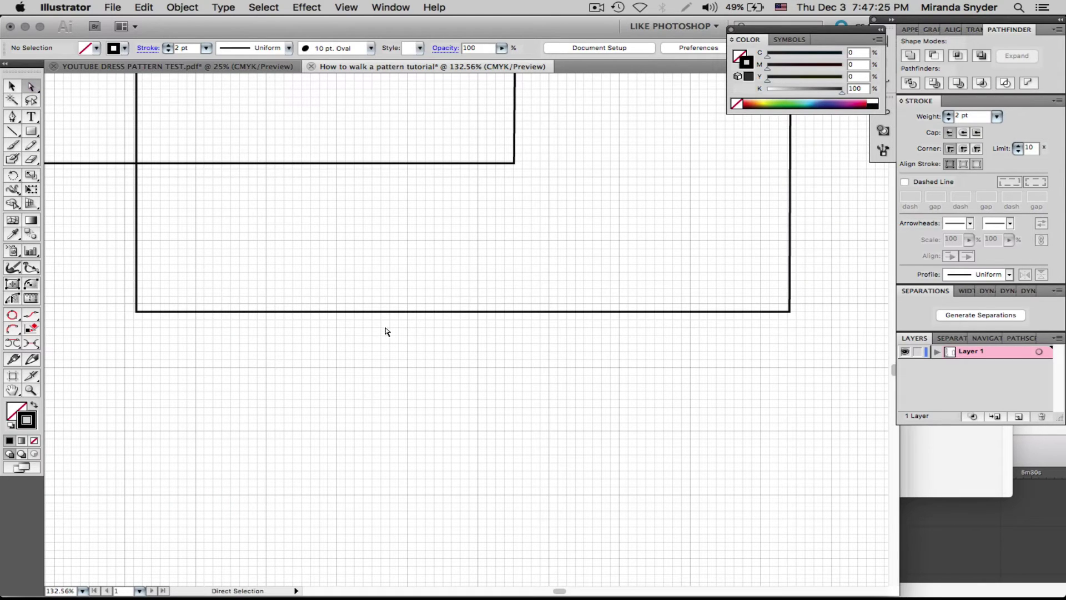
left_click(403, 312)
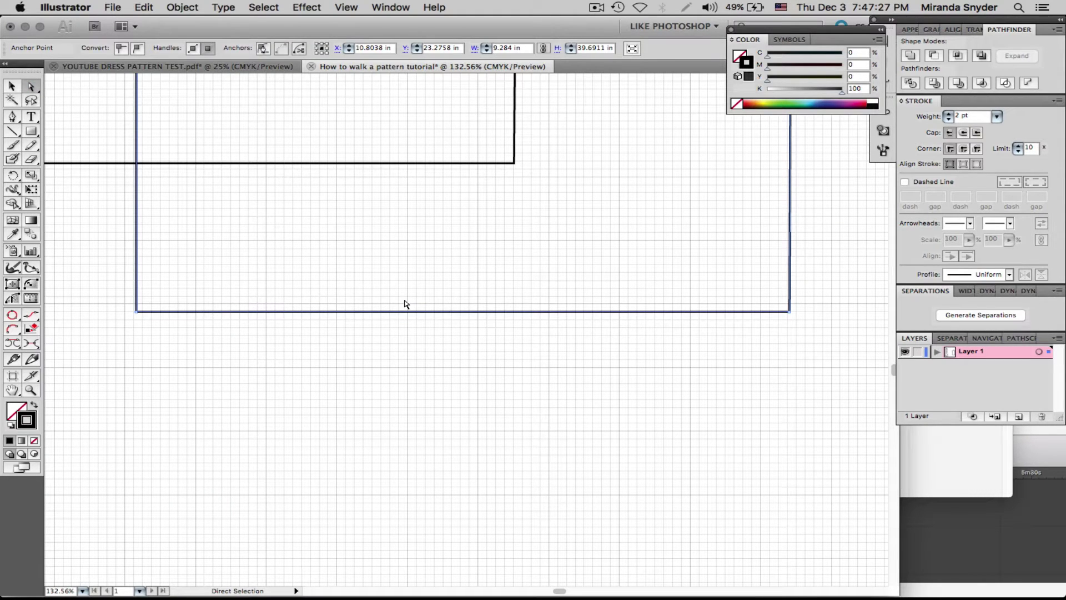
key("Down")
key("Down")
key("Down")
key("Down")
key("Down")
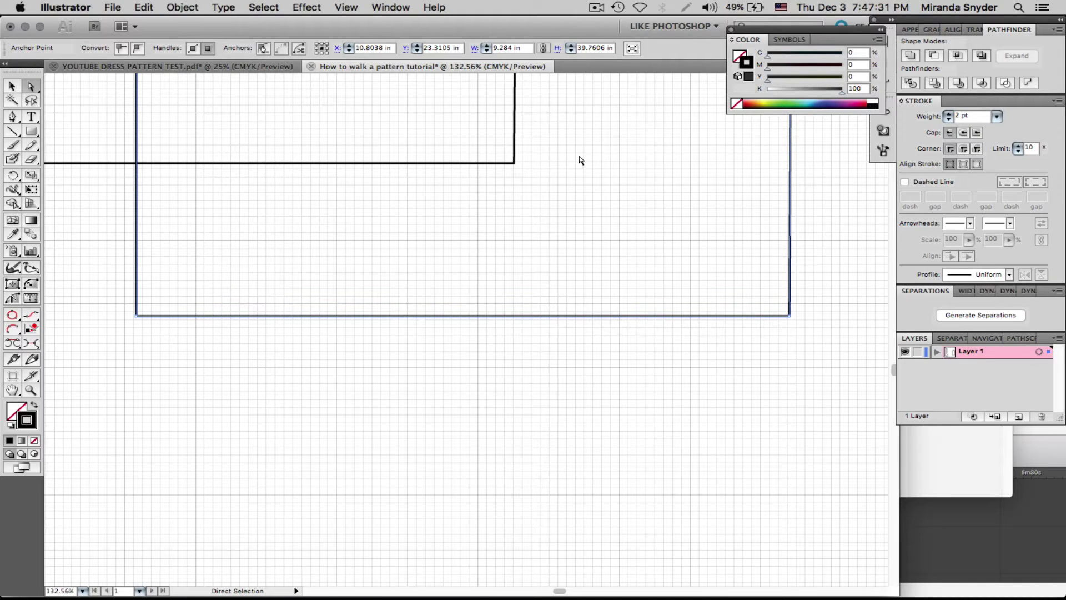
key("super+minus")
key("super+minus")
key("super+minus")
key("super+minus")
key("super+minus")
key("super+minus")
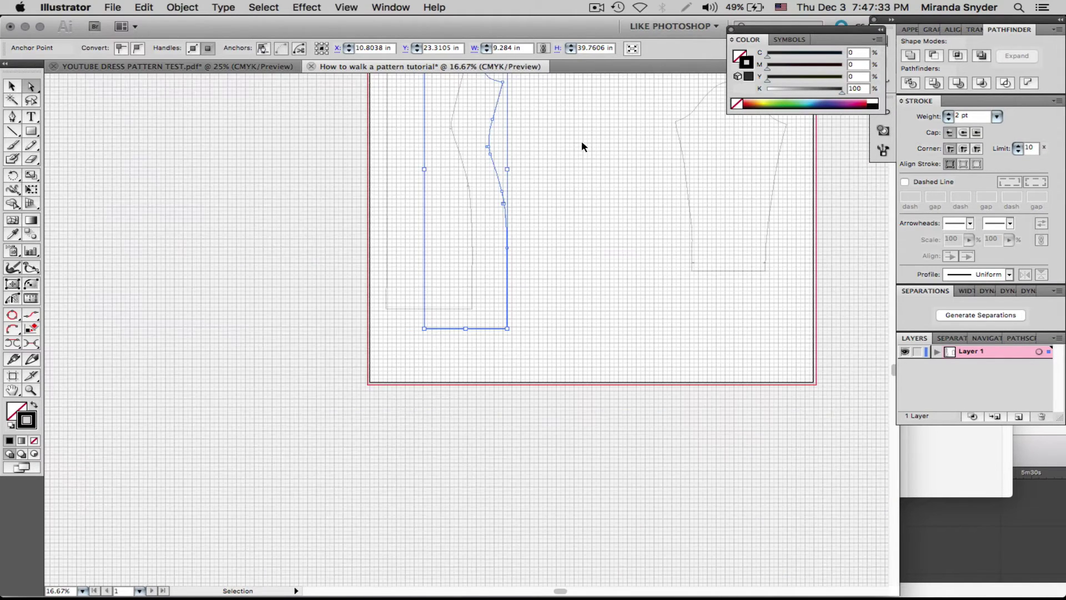
key("super+minus")
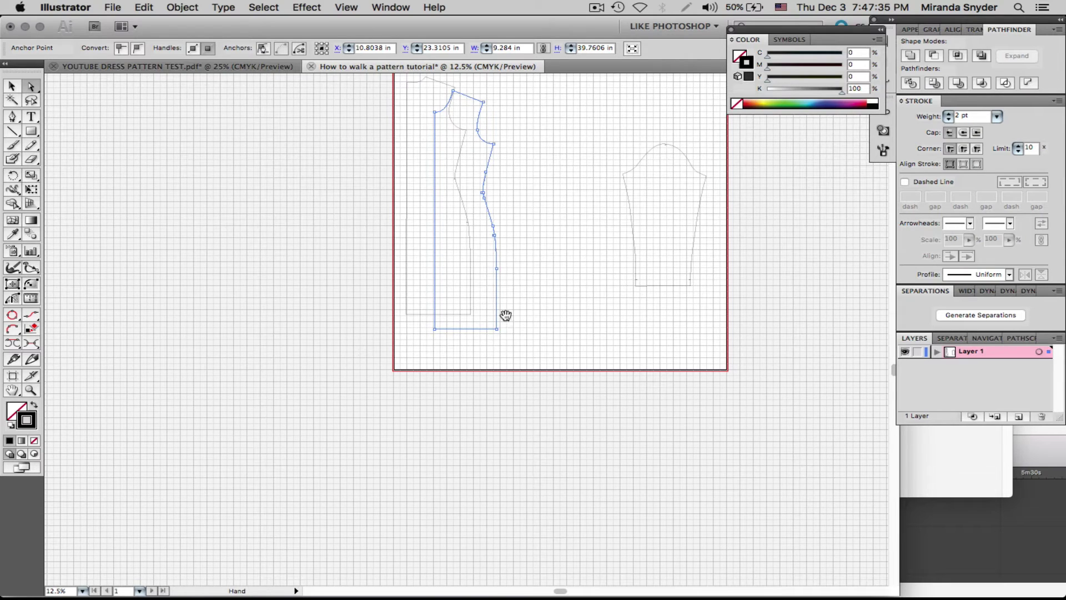
left_click_drag(506, 315, 500, 369)
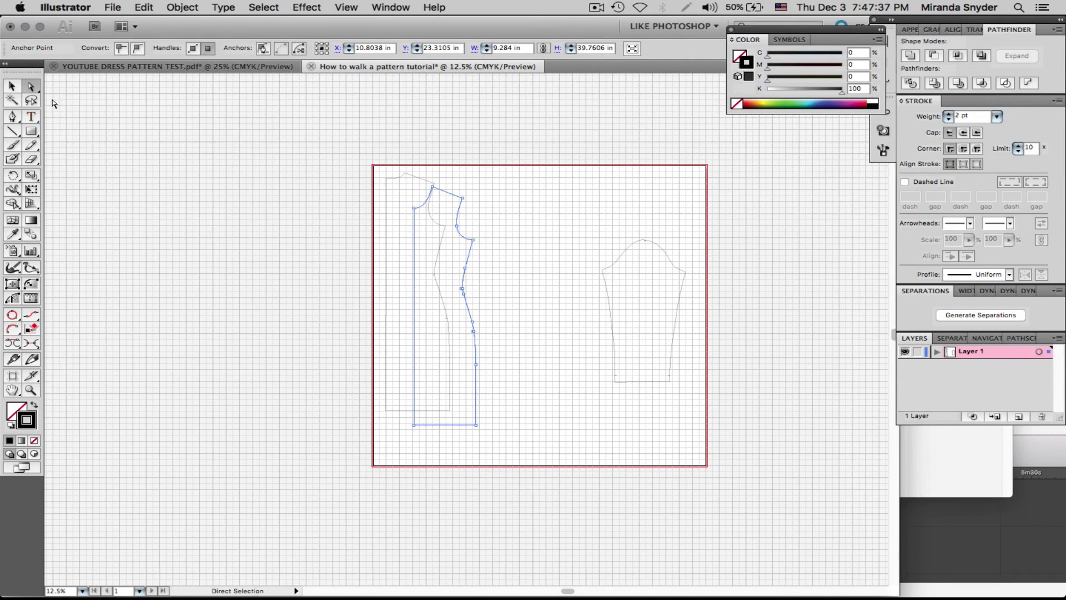
- Move the second dress piece so it sits right of the first piece
left_click(12, 87)
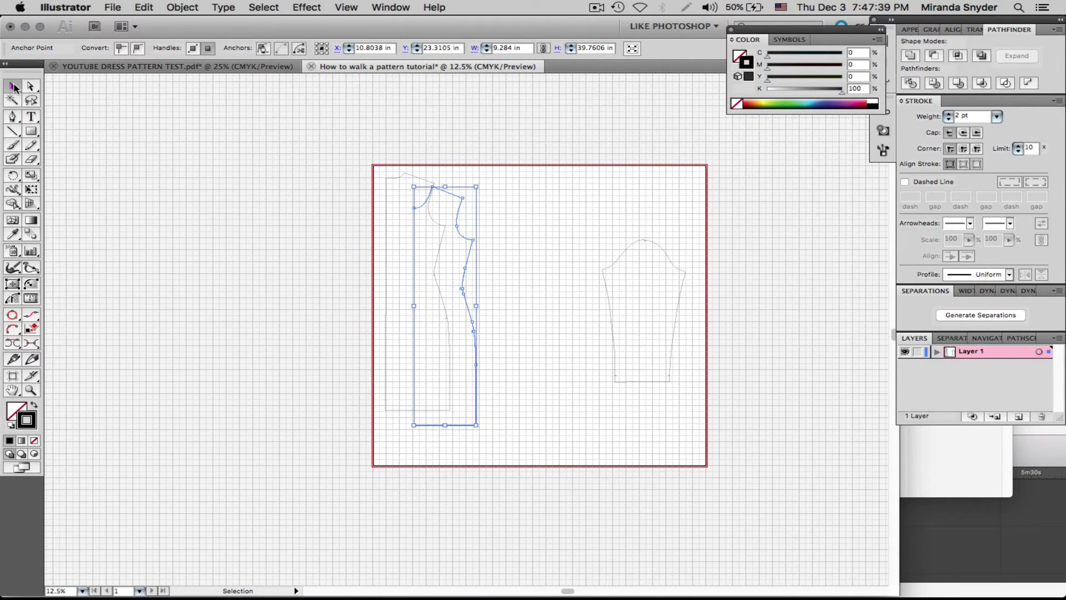
left_click_drag(470, 253, 541, 242)
left_click(499, 255)
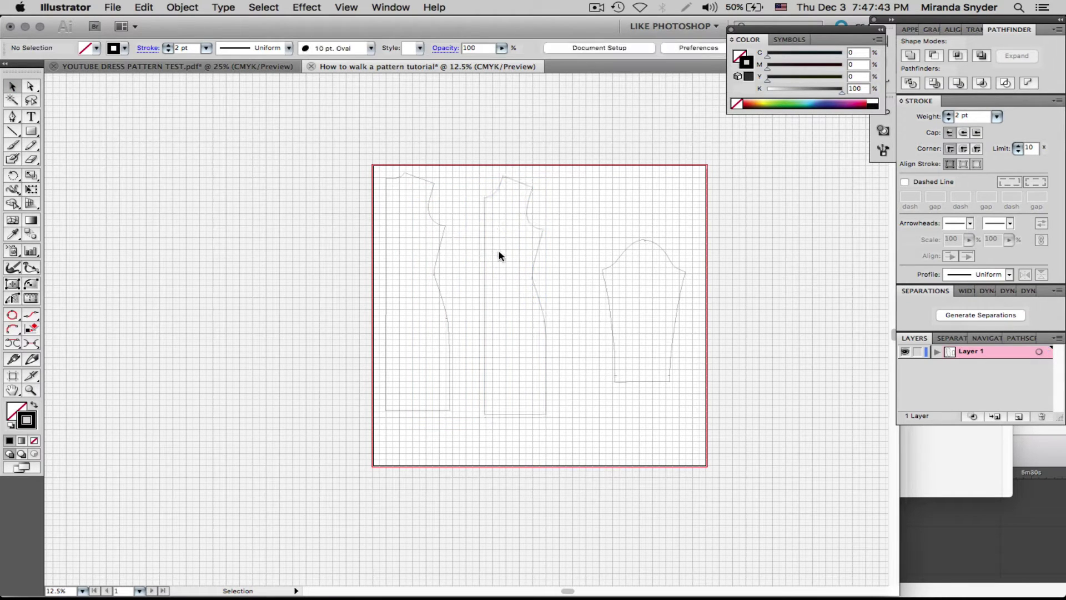
left_click(31, 390)
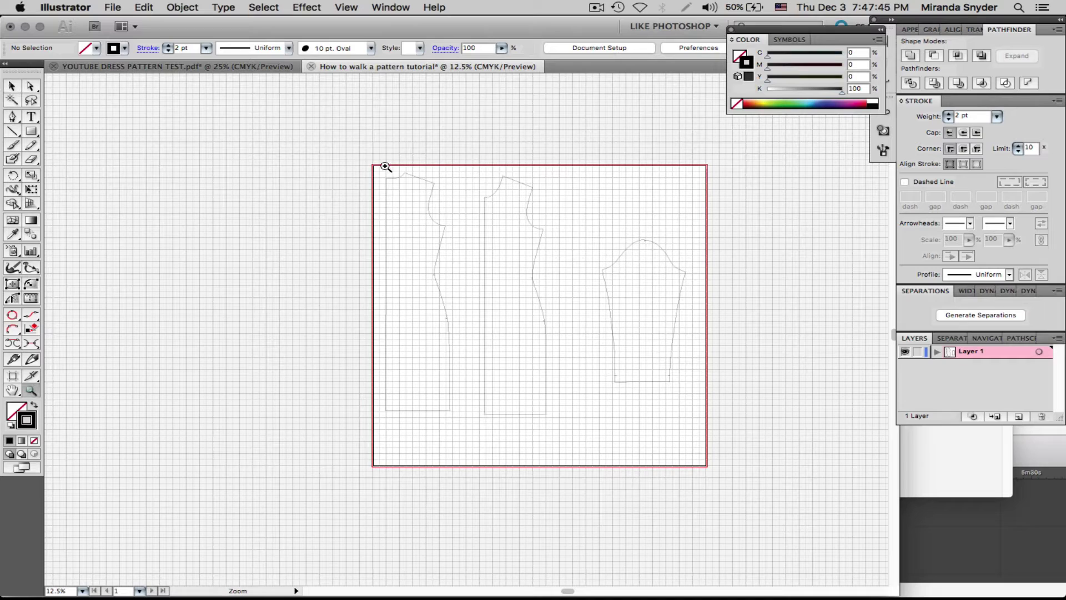
- Lay the middle dress piece over the left one and nudge it until the underarm corners meet
left_click_drag(368, 147, 573, 452)
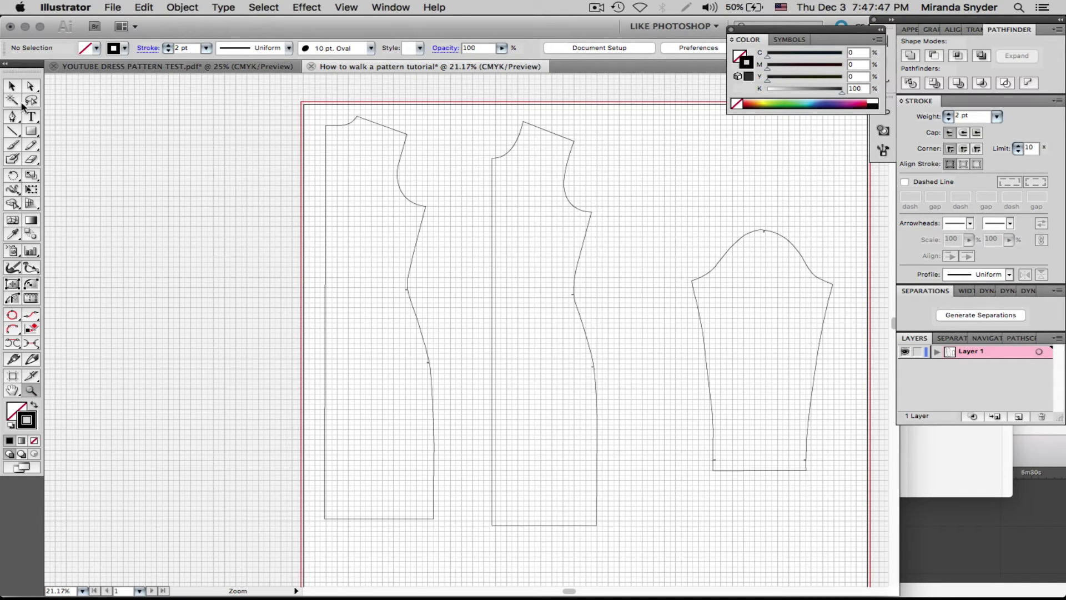
left_click(12, 87)
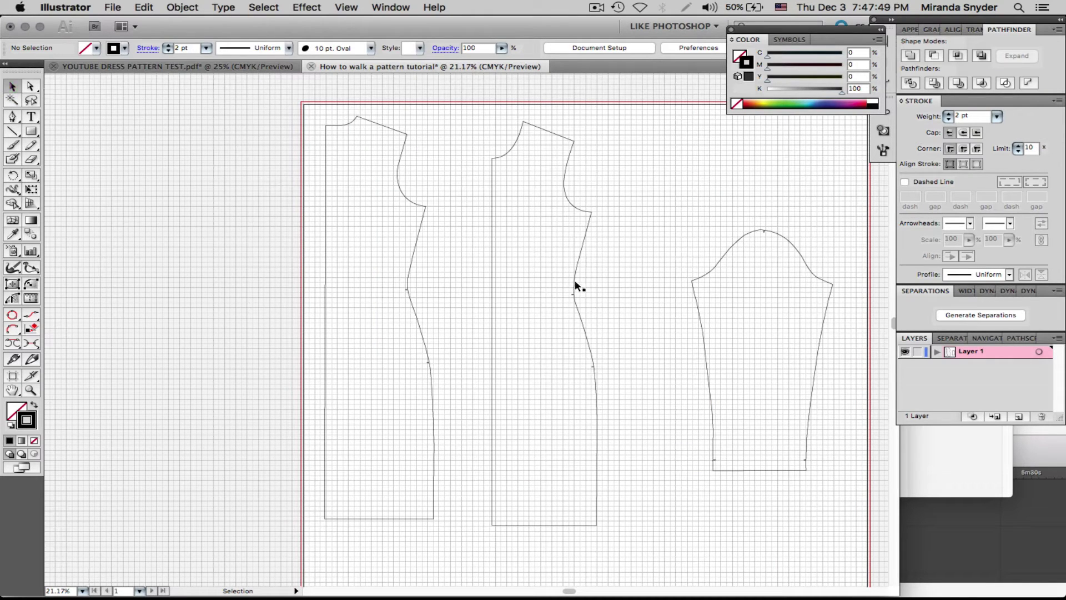
left_click_drag(575, 282, 409, 282)
left_click(32, 391)
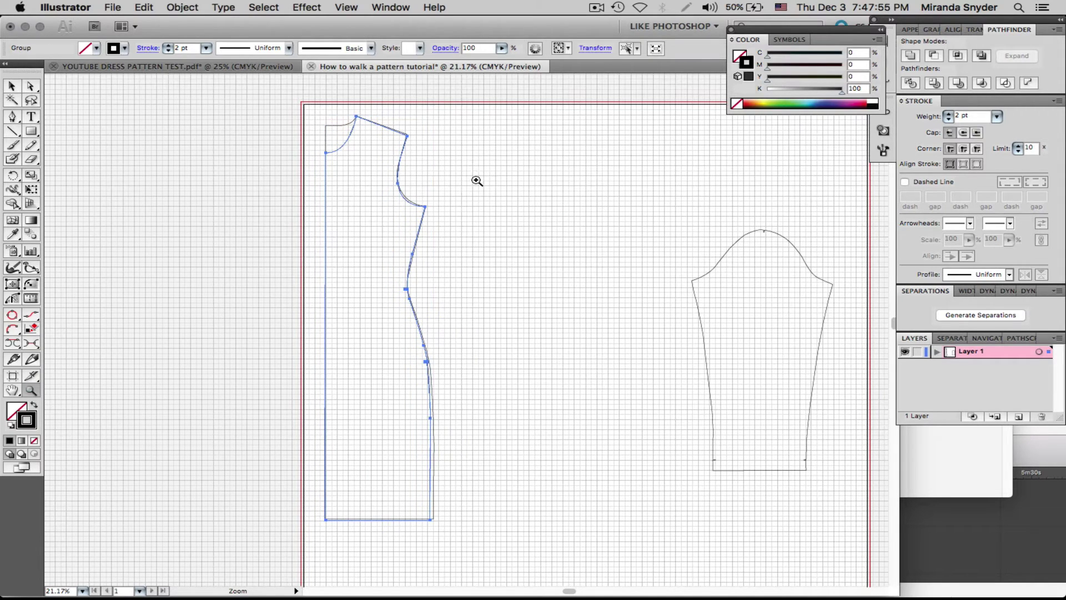
left_click_drag(408, 185, 443, 246)
left_click(12, 86)
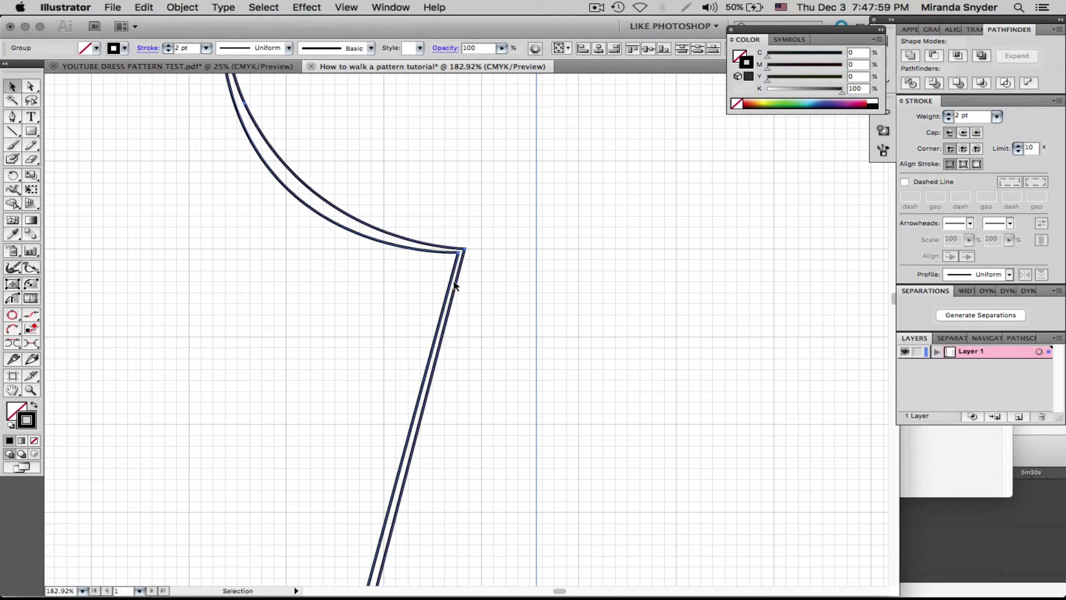
left_click(497, 269)
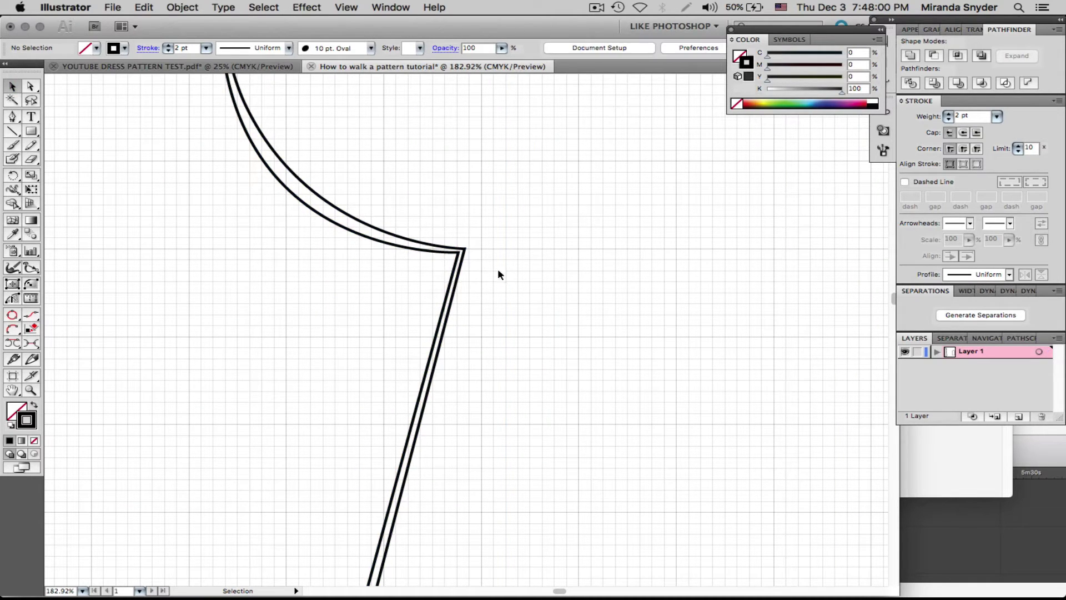
left_click(455, 274)
left_click_drag(455, 276, 460, 272)
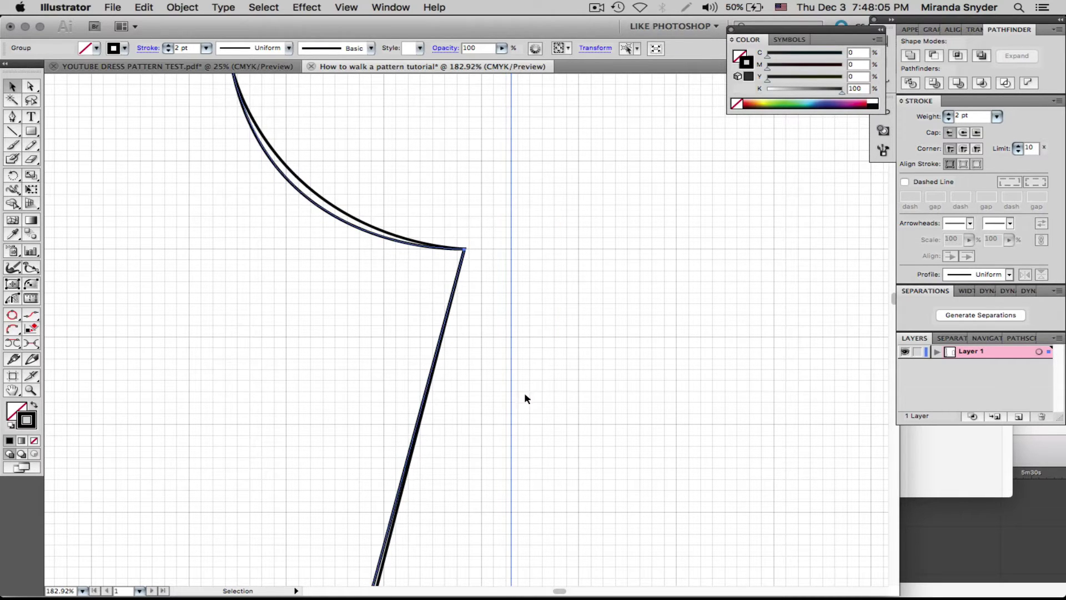
- Drag the overlaid side seam's notch anchor down onto the notch of the piece beneath
left_click_drag(527, 397, 483, 357)
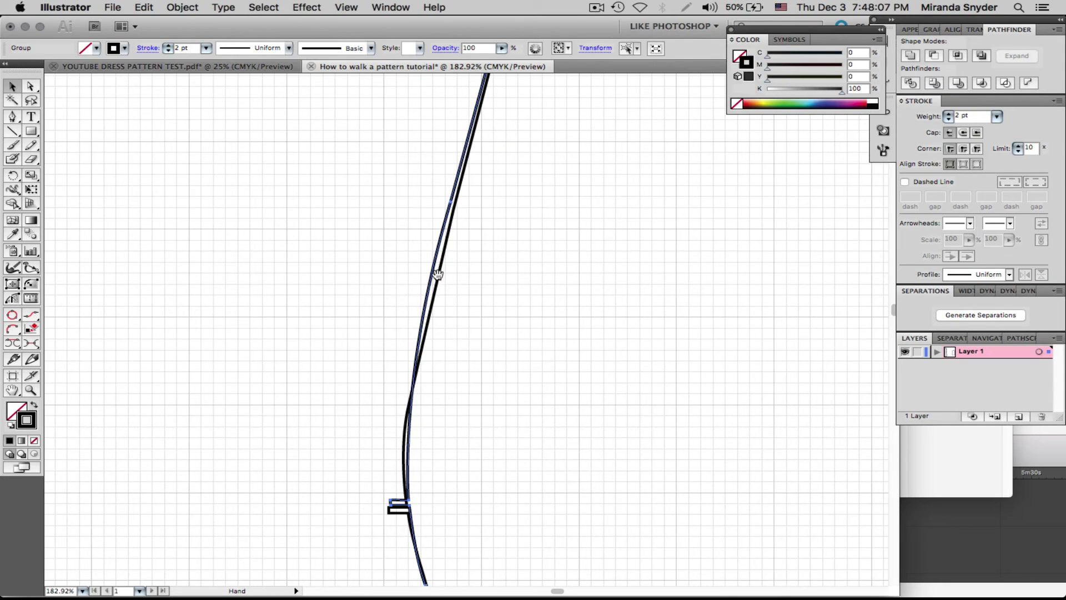
left_click_drag(492, 428, 467, 300)
mouse_move(472, 402)
left_mouse_down()
mouse_move(472, 374)
mouse_move(445, 340)
left_mouse_up()
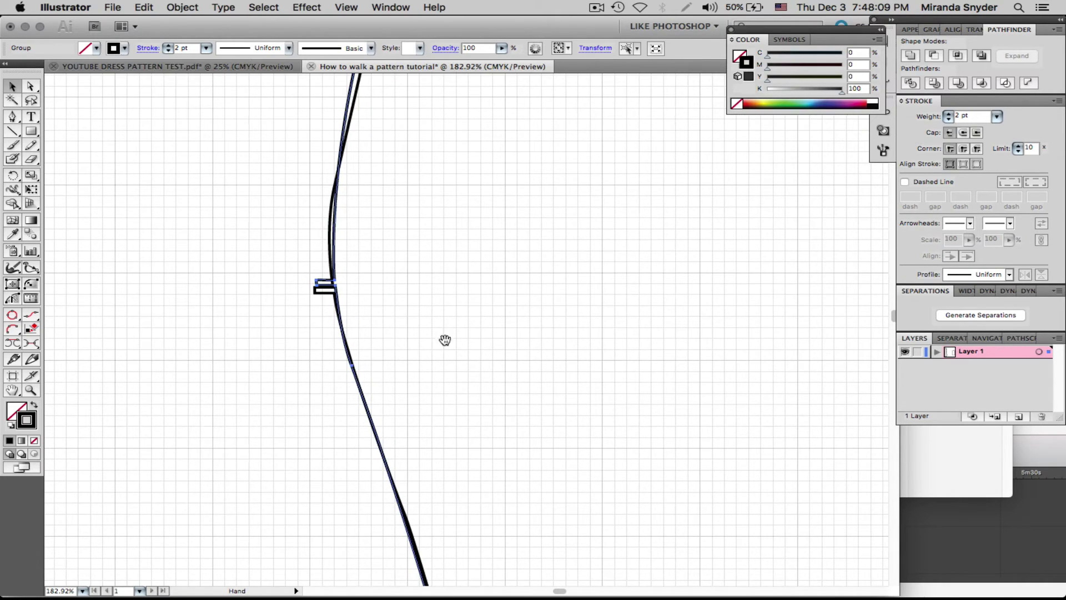
scroll(403, 300, "down", 2)
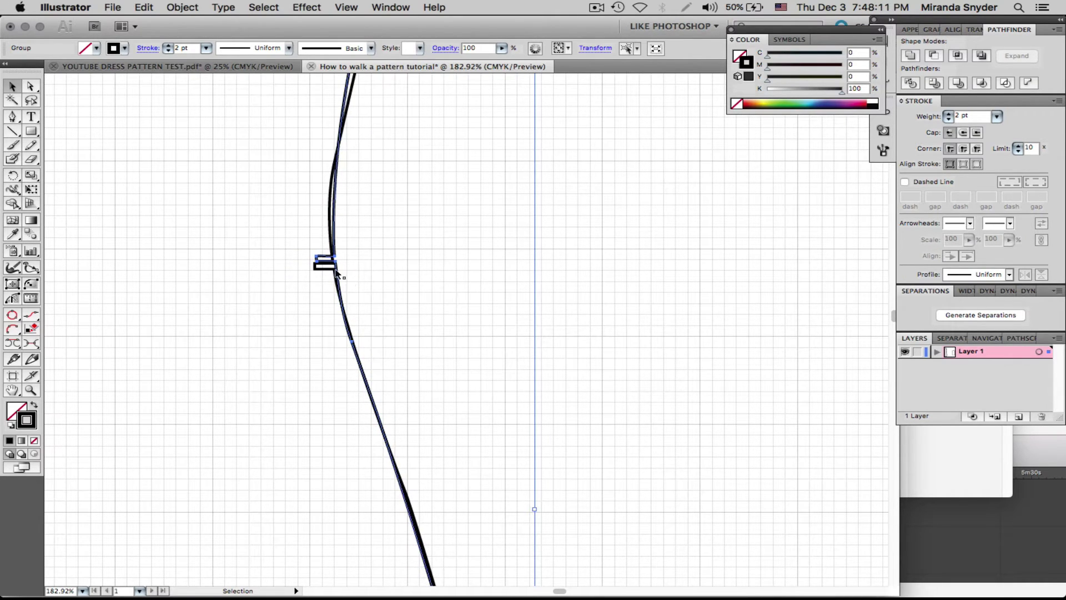
left_click(31, 86)
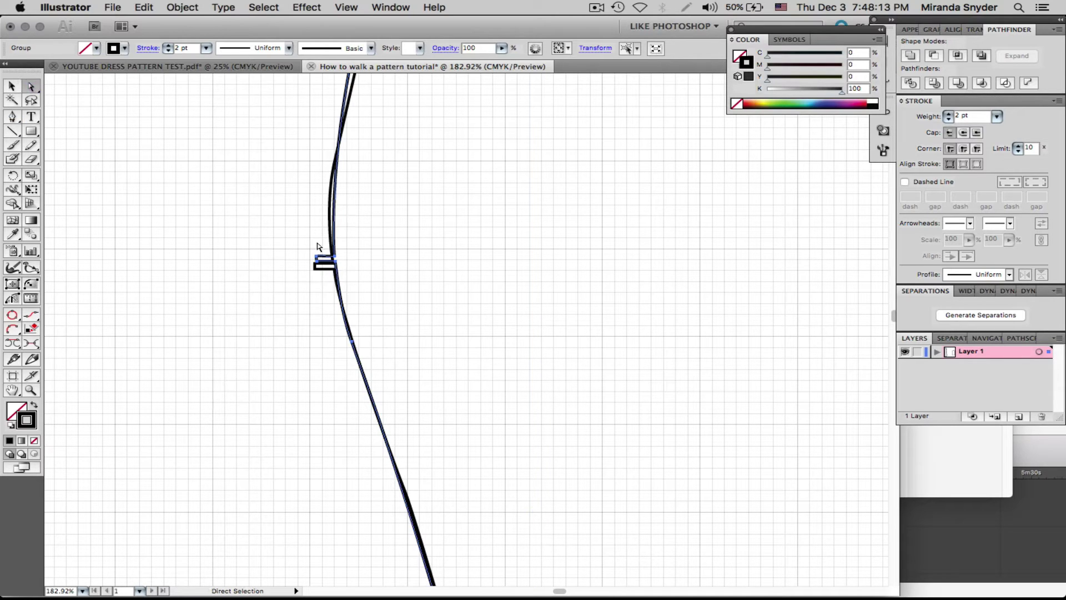
mouse_move(338, 265)
left_mouse_down()
mouse_move(315, 269)
mouse_move(334, 267)
left_mouse_up()
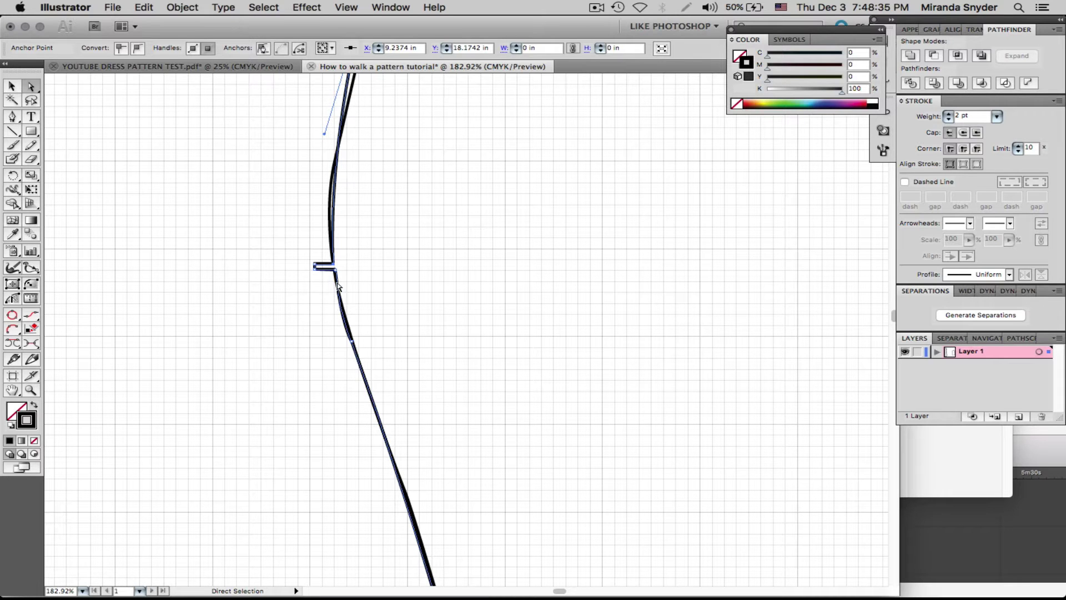
- Drag the lower inner seam's top anchor up to the upper notch's endpoint and join them
key("super+minus")
key("super+minus")
key("super+minus")
key("super+minus")
key("space")
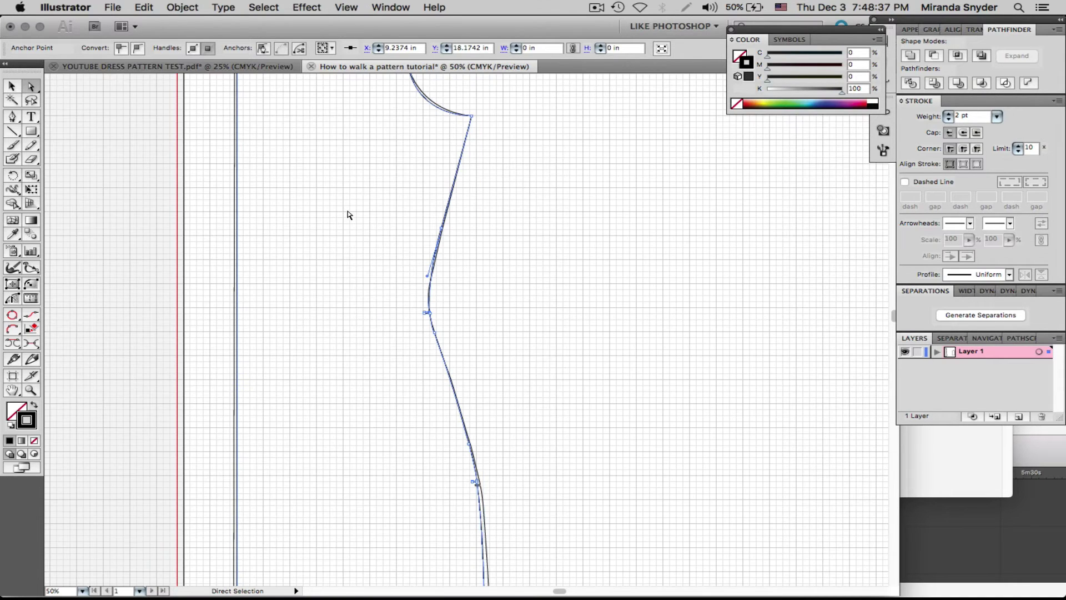
mouse_move(477, 377)
left_mouse_down()
mouse_move(488, 198)
mouse_move(486, 260)
left_mouse_up()
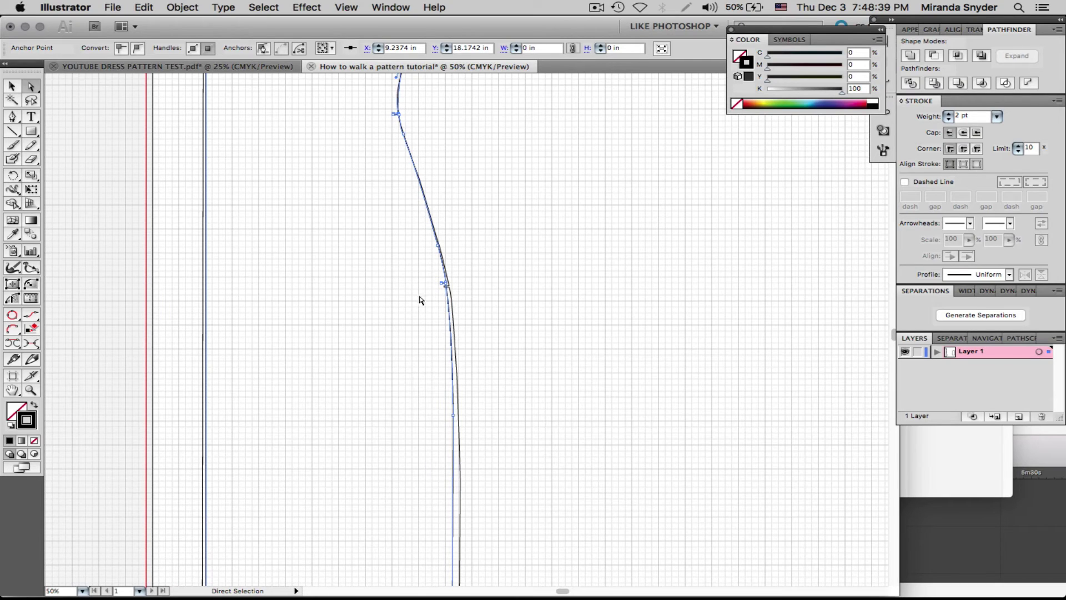
left_click(30, 390)
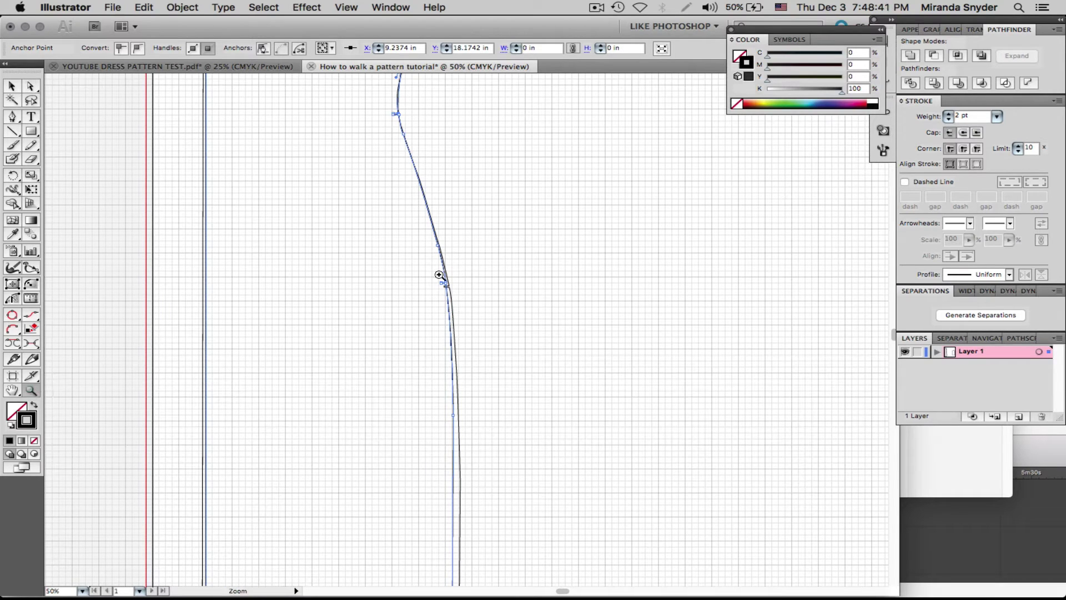
left_click_drag(439, 276, 467, 305)
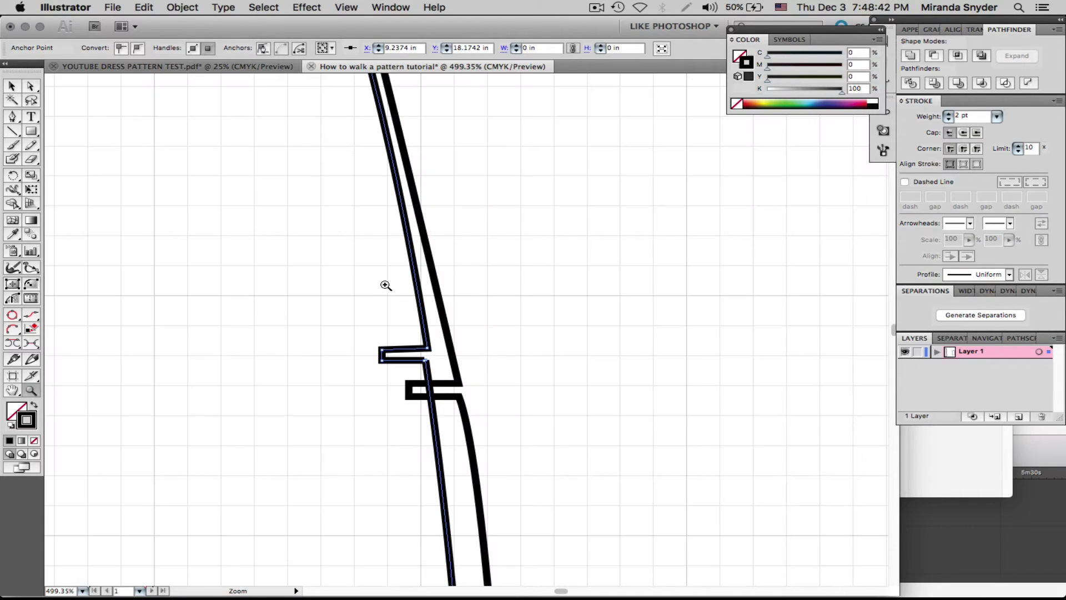
left_click(30, 87)
left_click(431, 399)
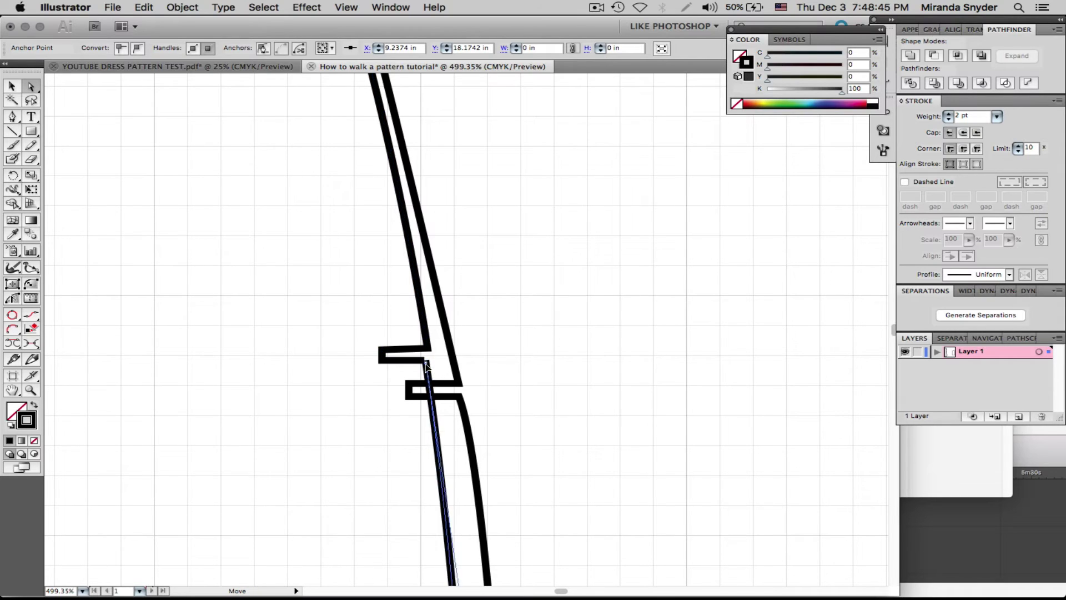
left_click(431, 399)
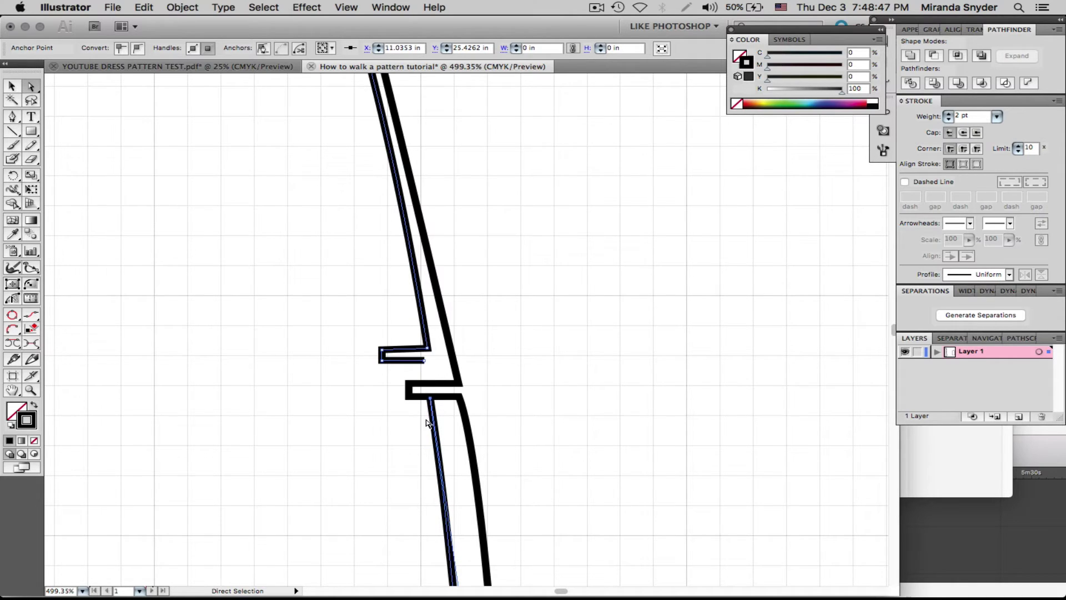
left_click_drag(431, 398, 425, 360)
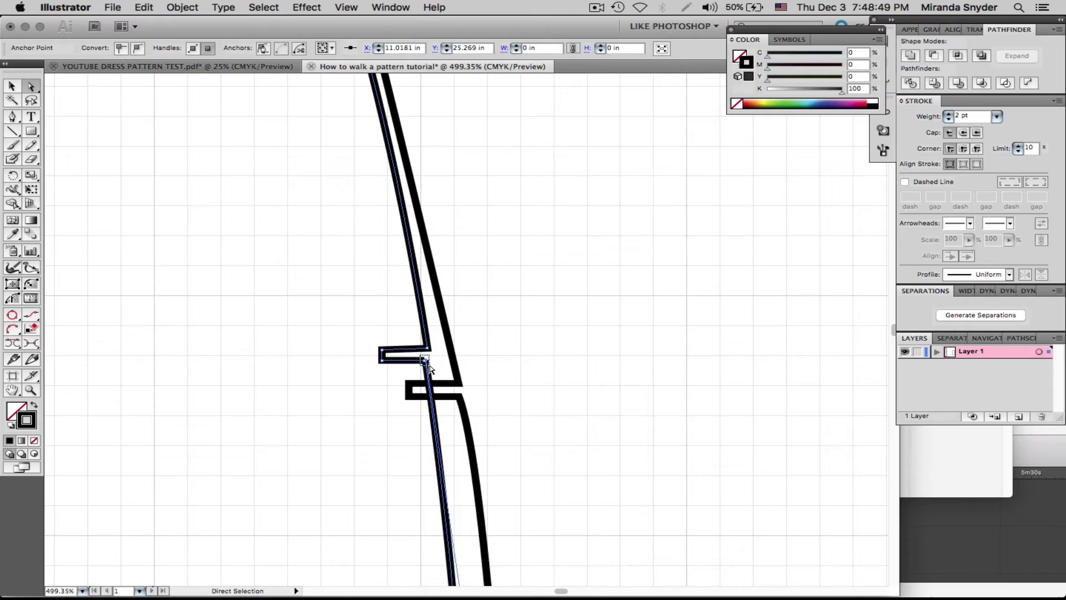
key("super+j")
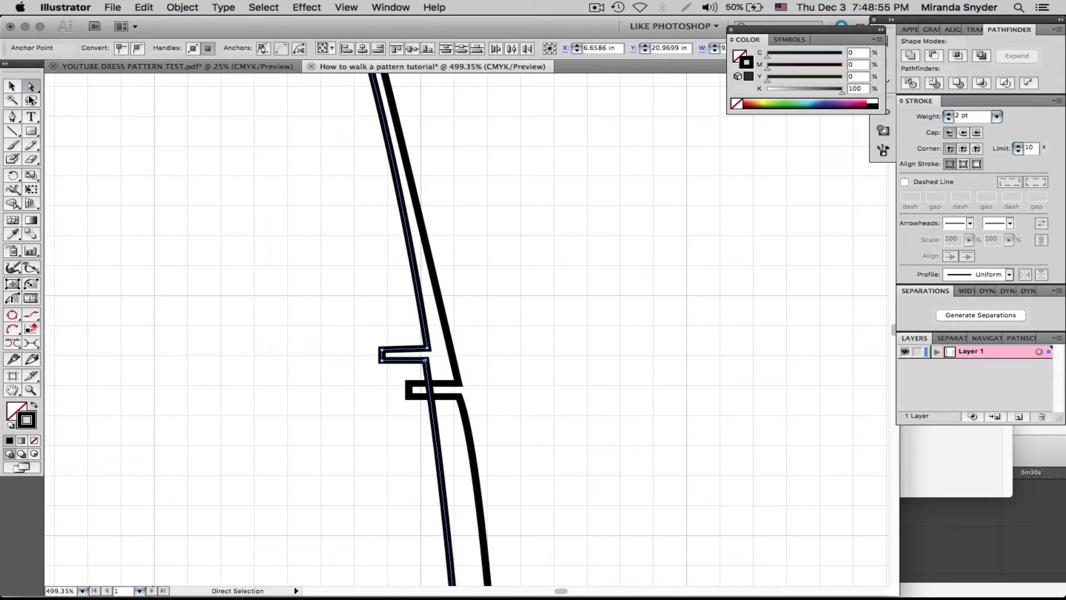
left_click(18, 118)
left_click(67, 147)
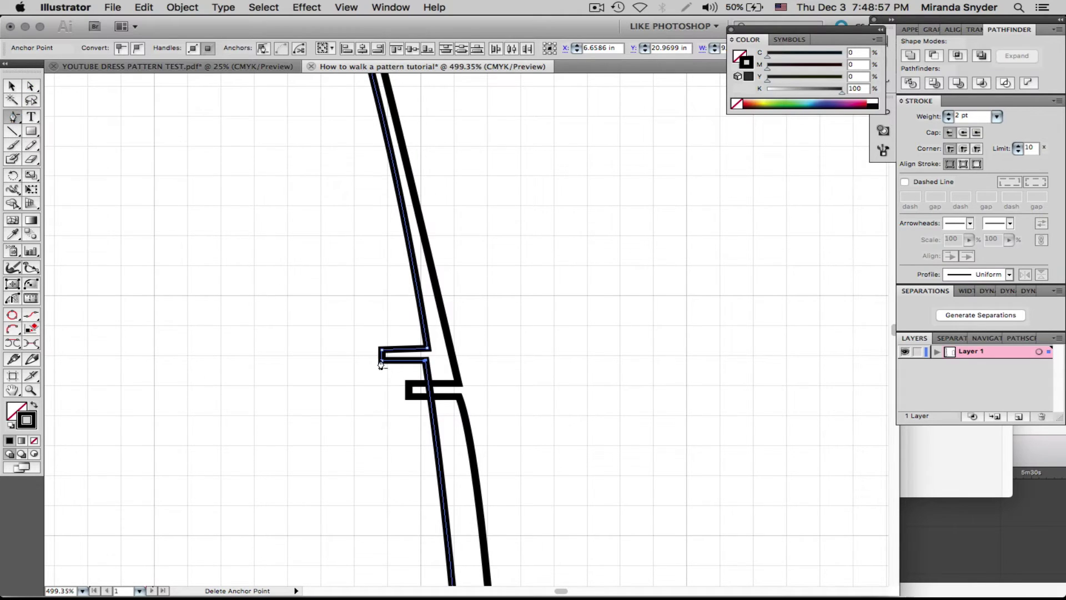
left_click(426, 364)
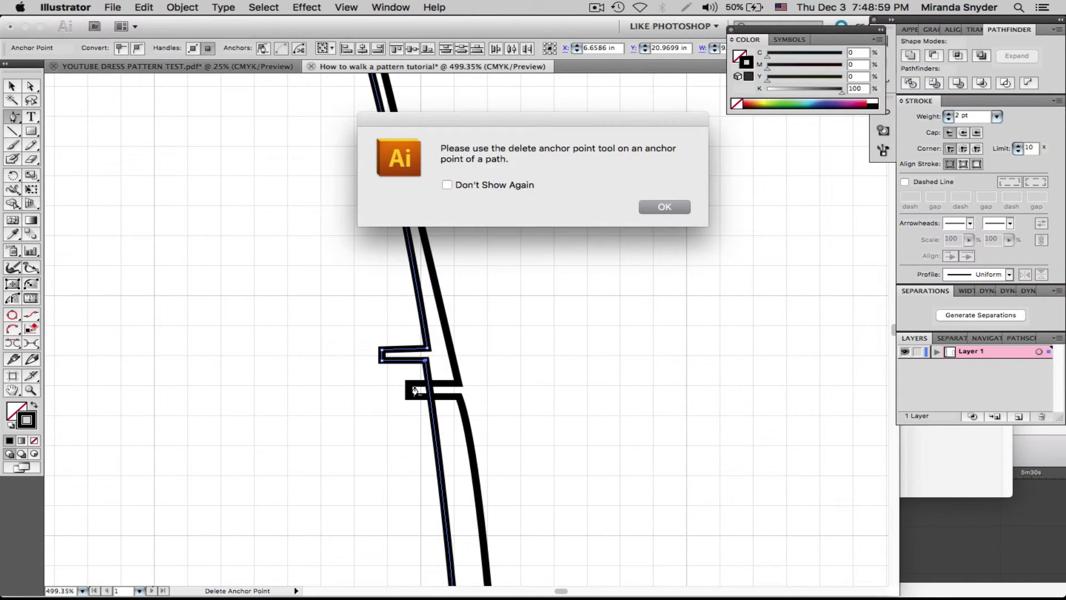
left_click(665, 207)
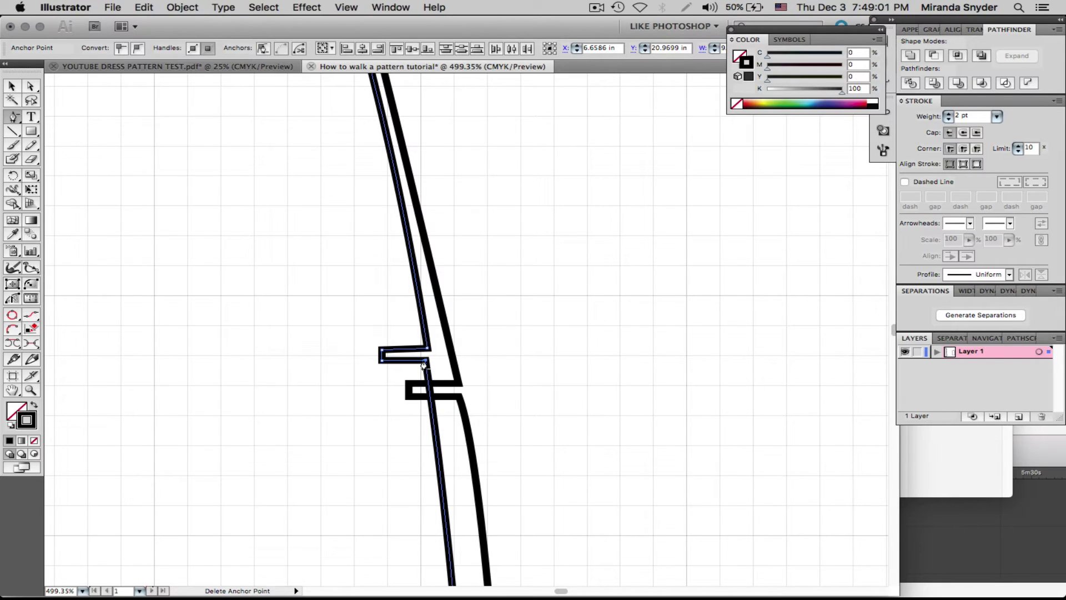
left_click(424, 364)
left_click(30, 86)
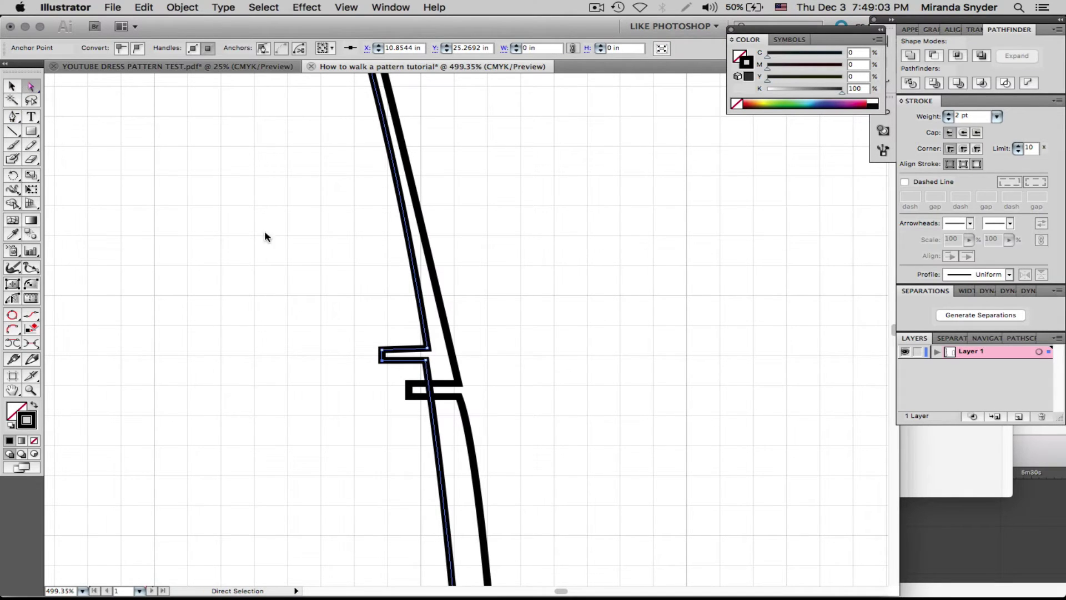
- Shift the whole thin pattern path right toward the thick pattern line
left_click(12, 86)
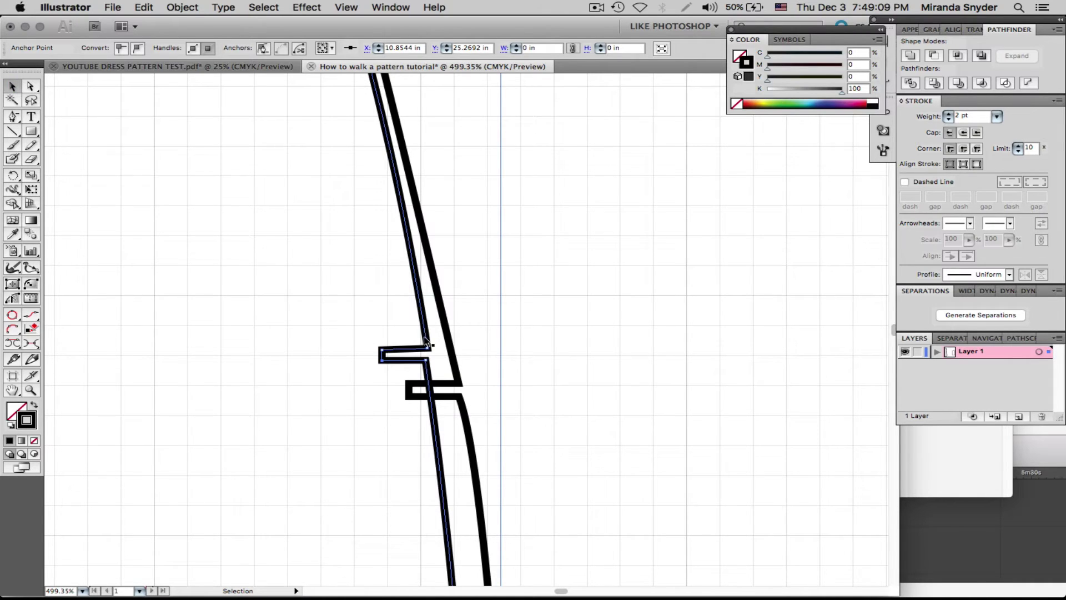
key("Right")
key("Left")
left_click(428, 342)
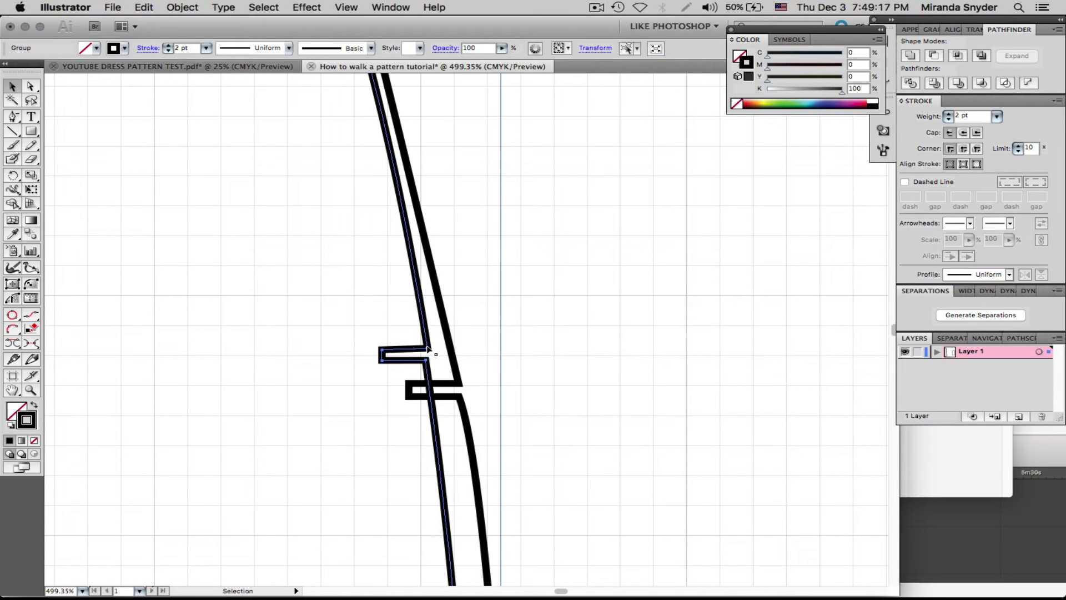
left_click_drag(428, 349, 453, 348)
- Drag the thin path's notch corner anchors down onto the thick line's notch, undoing one misplaced move
left_click(30, 87)
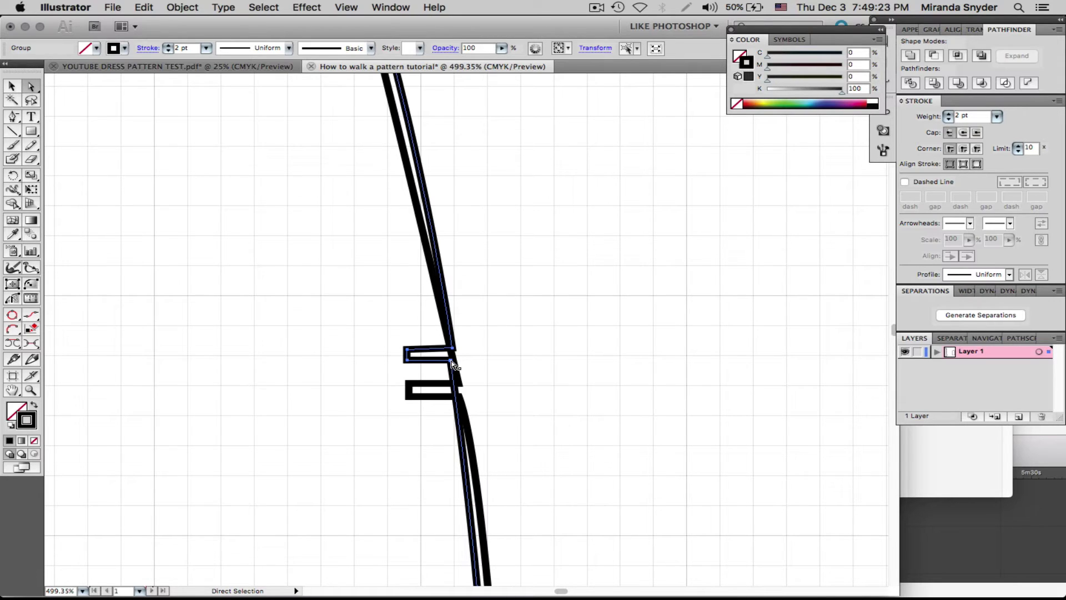
left_click_drag(452, 364, 459, 393)
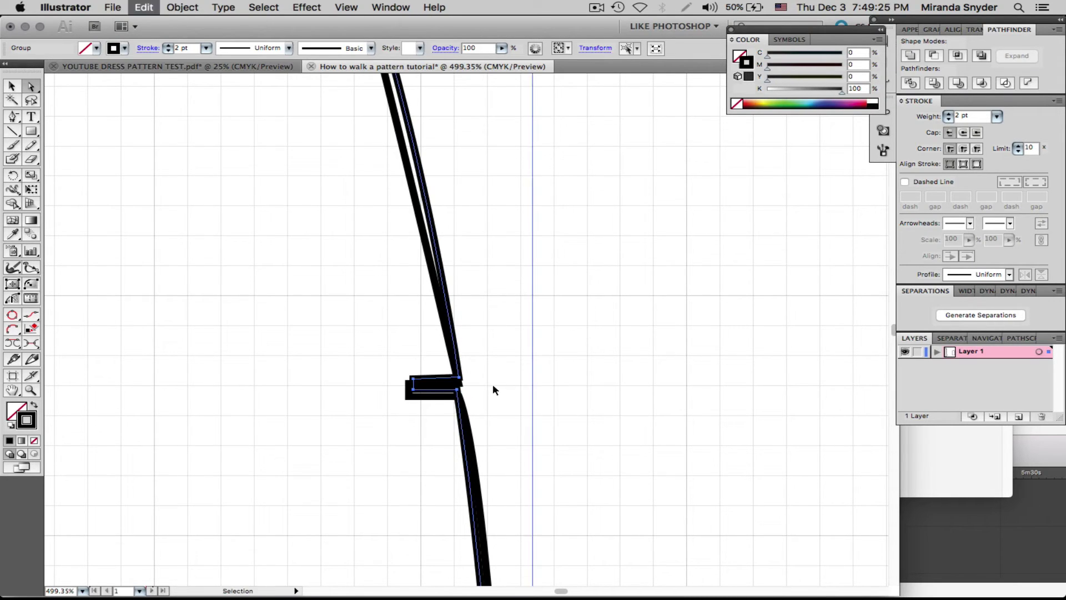
key("super+z")
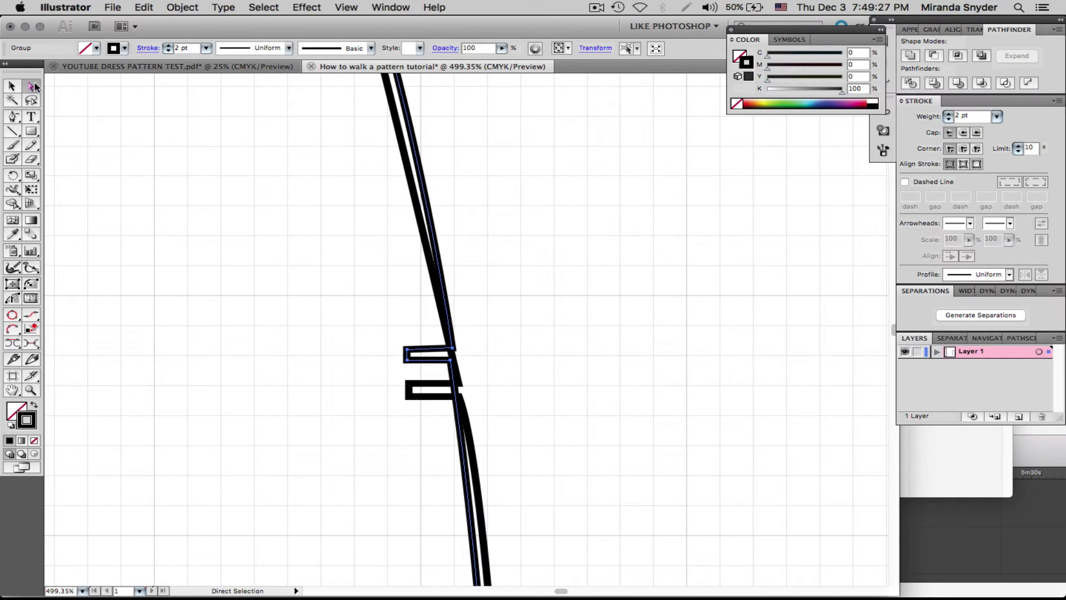
left_click_drag(450, 361, 456, 398)
left_click_drag(408, 362, 410, 398)
left_click(409, 352)
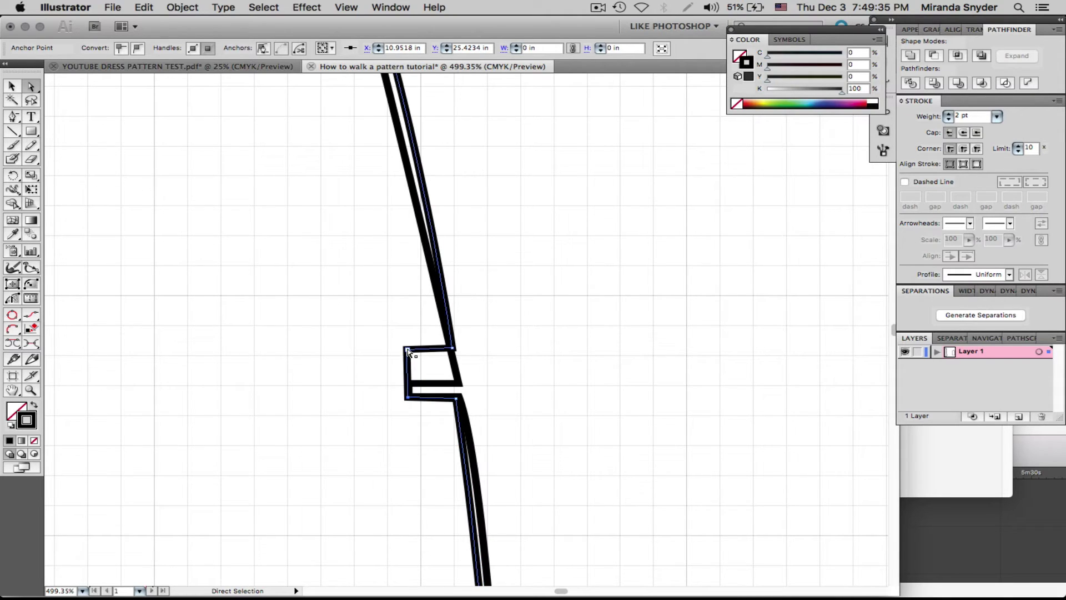
left_click_drag(409, 351, 407, 383)
left_click_drag(452, 349, 459, 382)
key("super+minus")
key("super+minus")
key("super+minus")
key("super+minus")
key("super+minus")
key("super+minus")
key("super+minus")
key("super+minus")
key("super+minus")
key("super+minus")
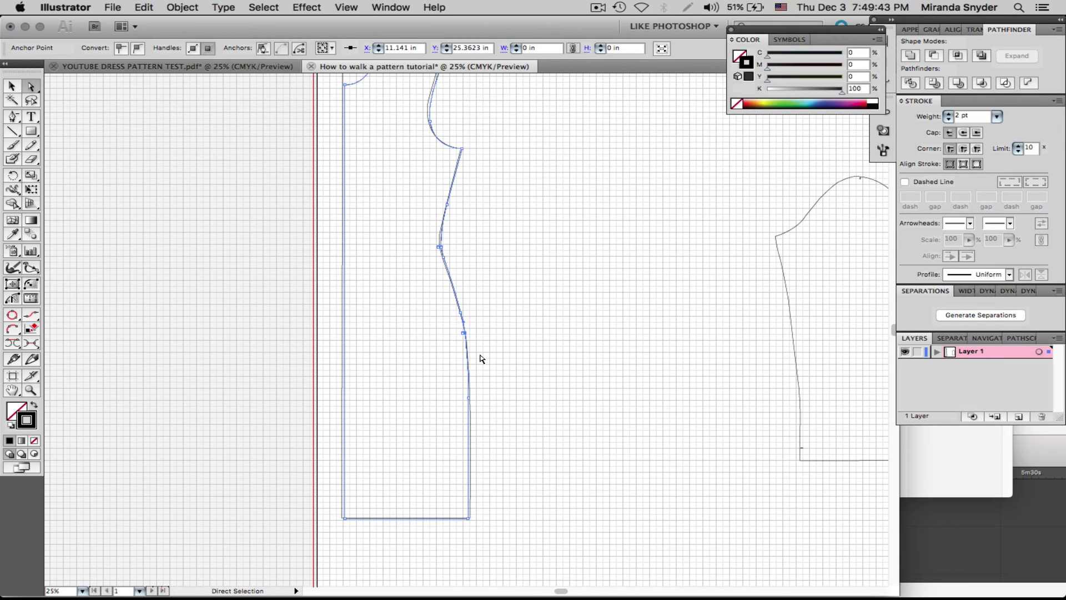
- Zoom in closely on the bottom hem edges of the overlapping pieces
key("space")
left_click_drag(488, 442, 540, 304)
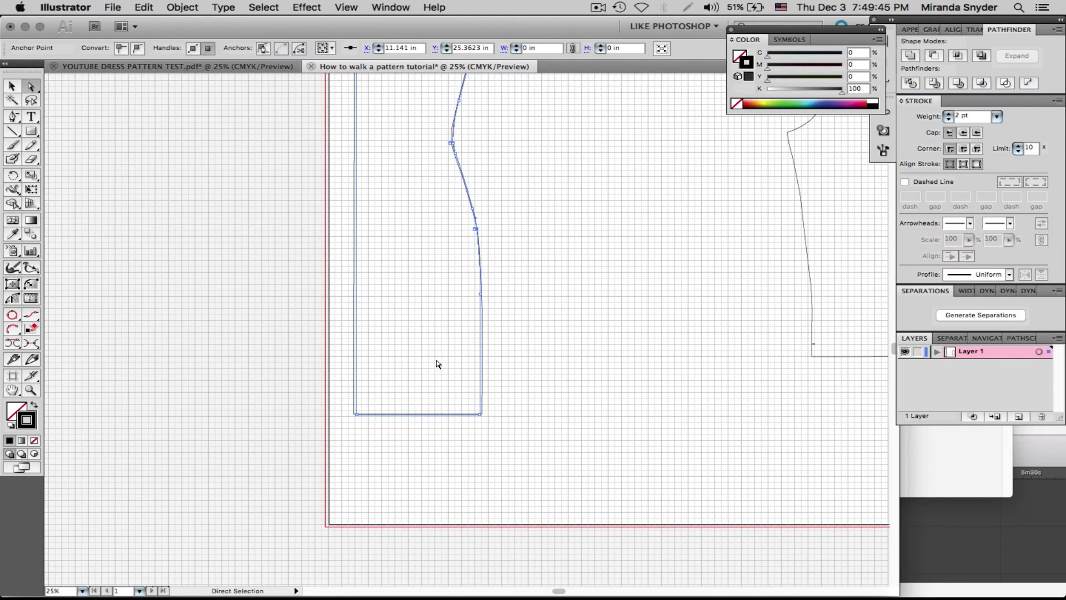
left_click(31, 391)
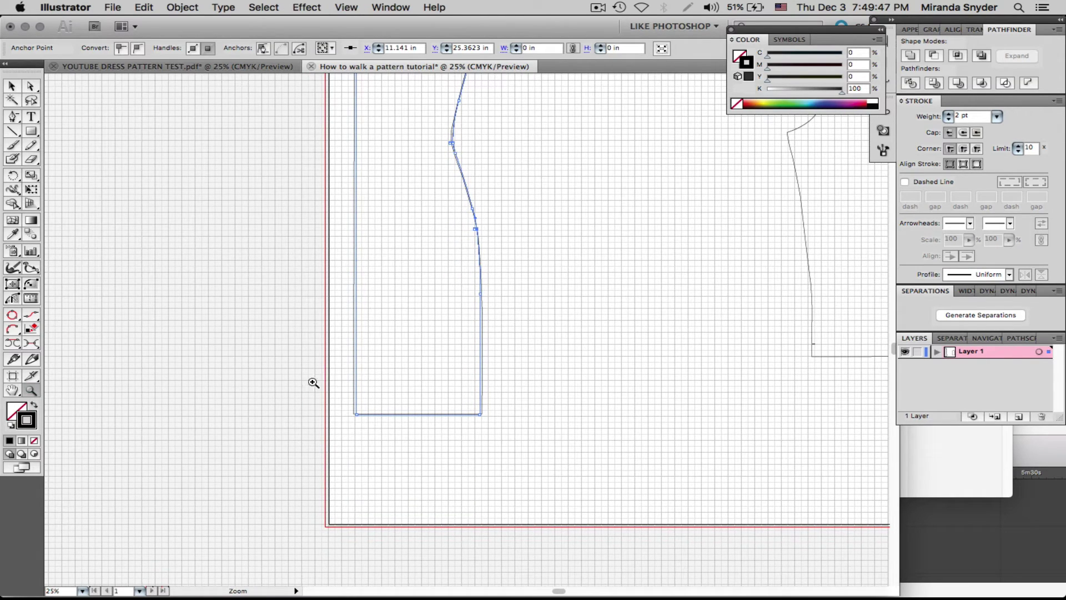
left_click_drag(335, 382, 516, 433)
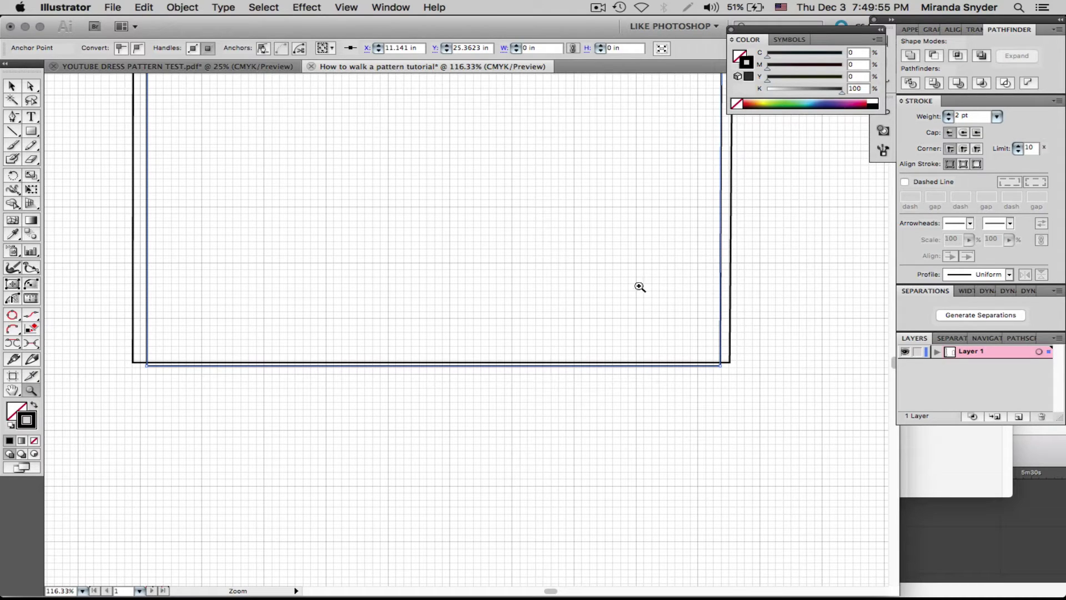
left_click(18, 120)
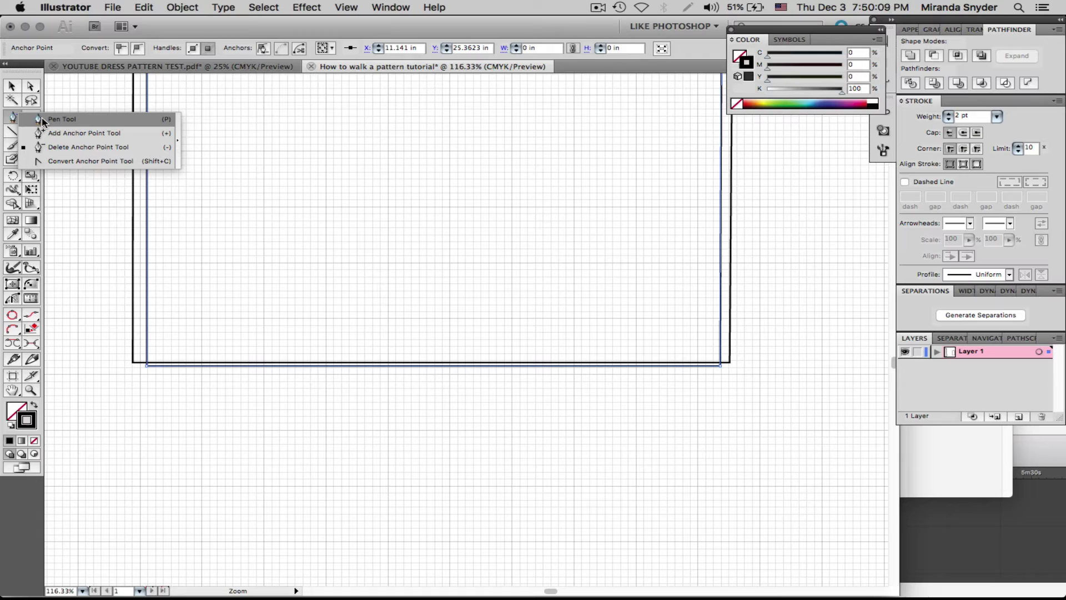
left_click(44, 119)
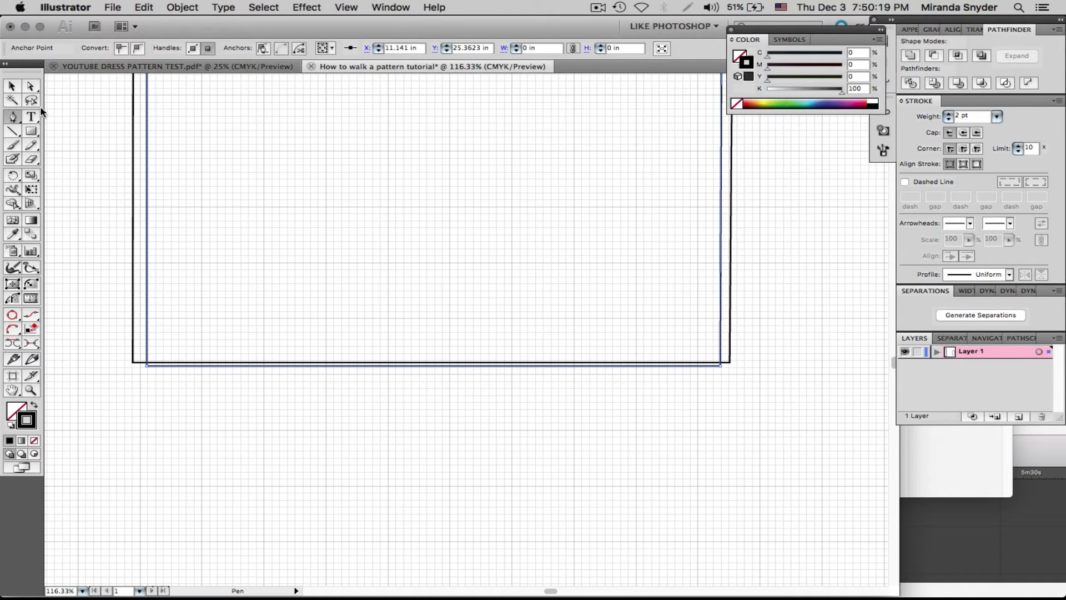
- Nudge the inner rectangle's bottom edge up so it sits level with the outer hem
left_click(28, 87)
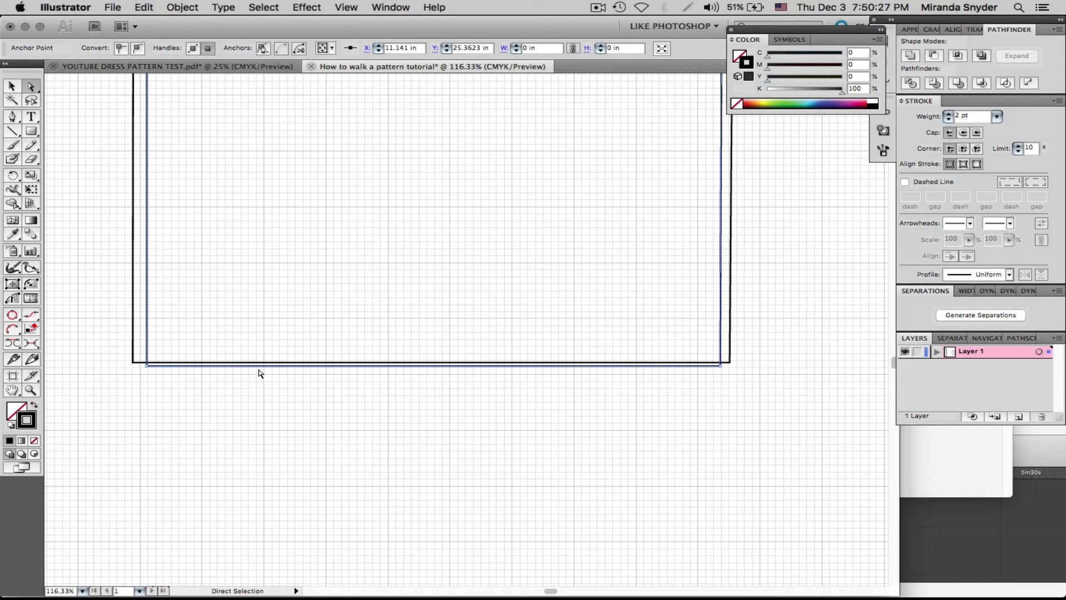
left_click(361, 419)
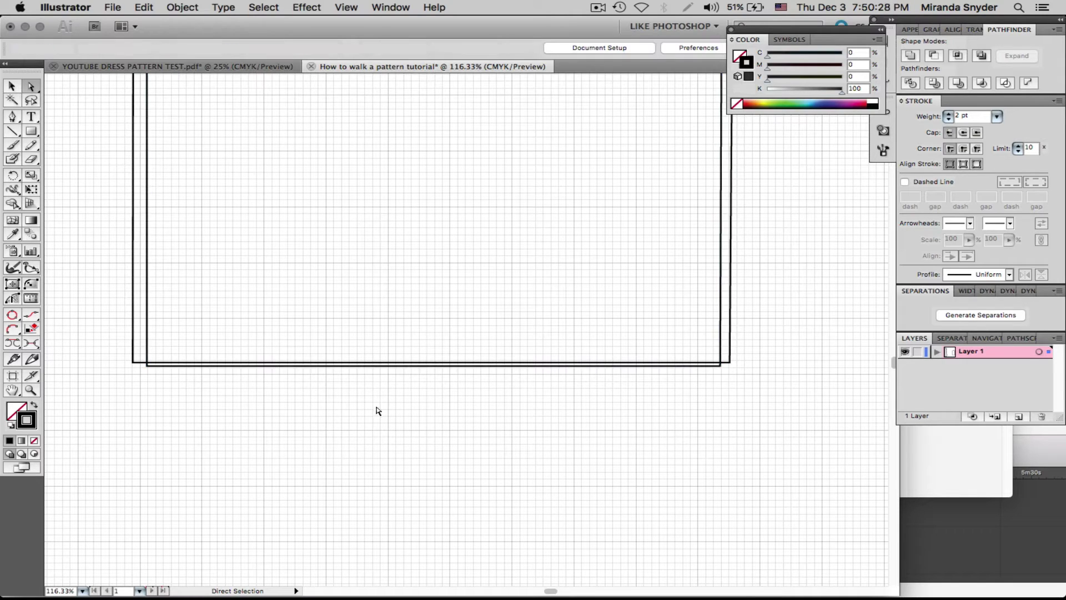
left_click(402, 366)
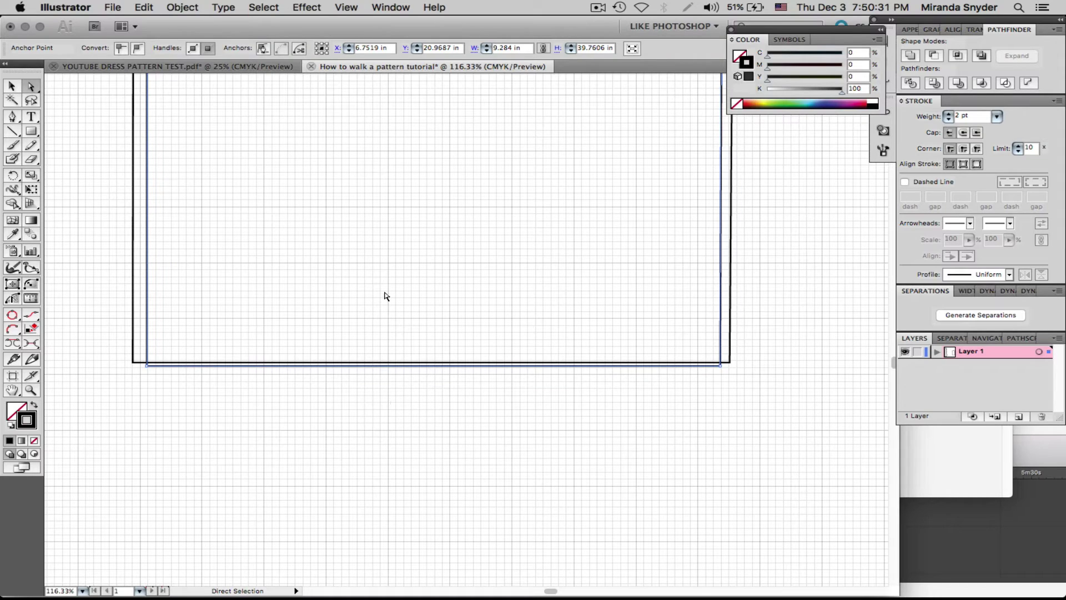
key("Up")
key("Up")
key("Up")
key("Up")
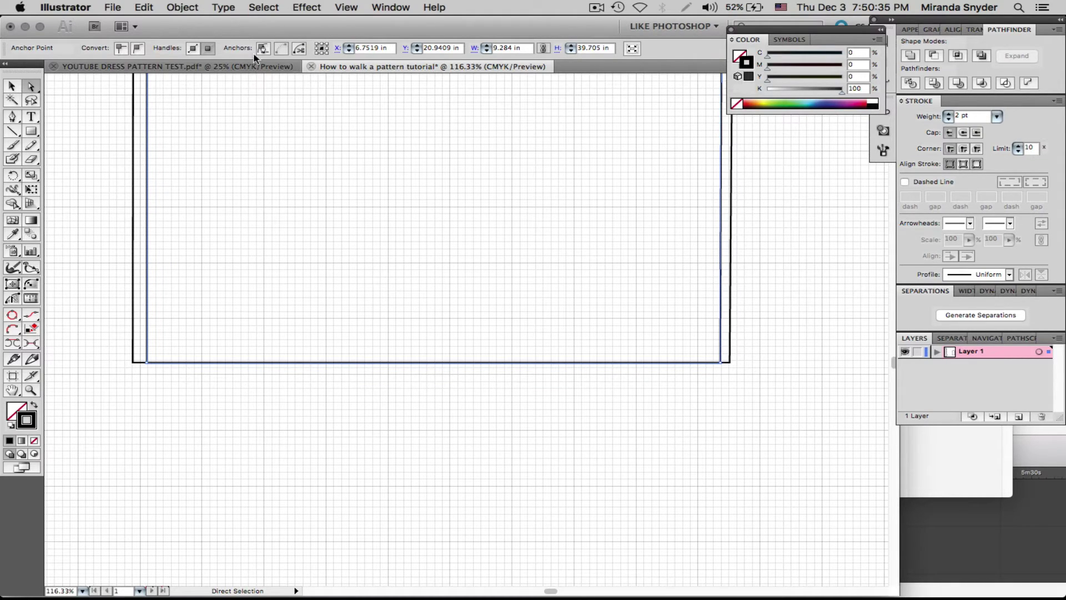
left_click(13, 86)
left_click(295, 425)
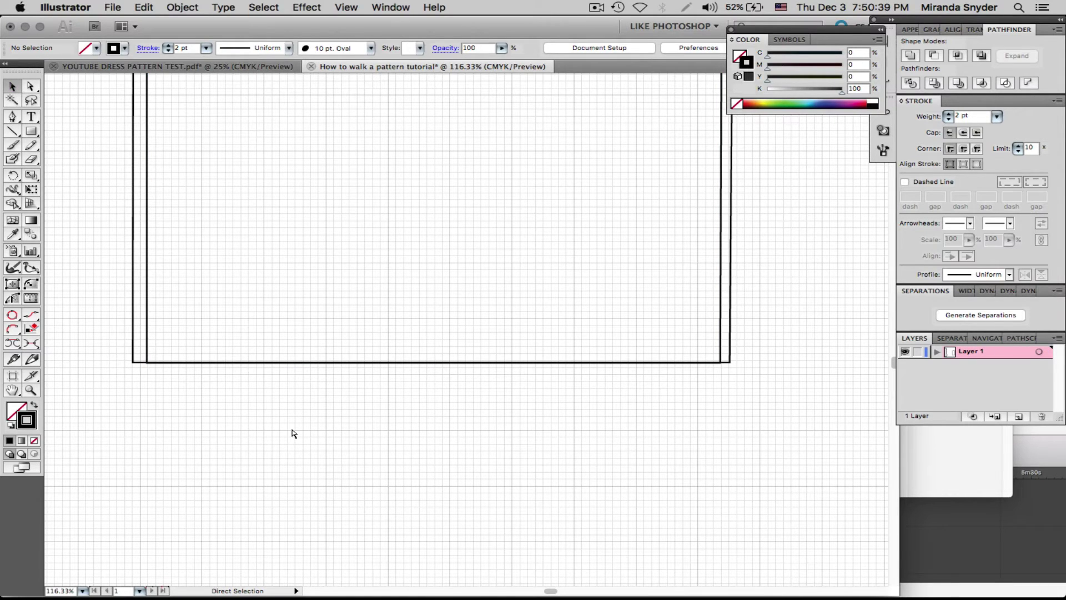
key("super+minus")
key("super+minus")
key("super+minus")
key("super+minus")
key("super+minus")
key("super+minus")
- Drag the inner bodice group until its outer shoulder corner snaps onto the other outline's shoulder point
left_click_drag(417, 302, 348, 399)
left_click(31, 390)
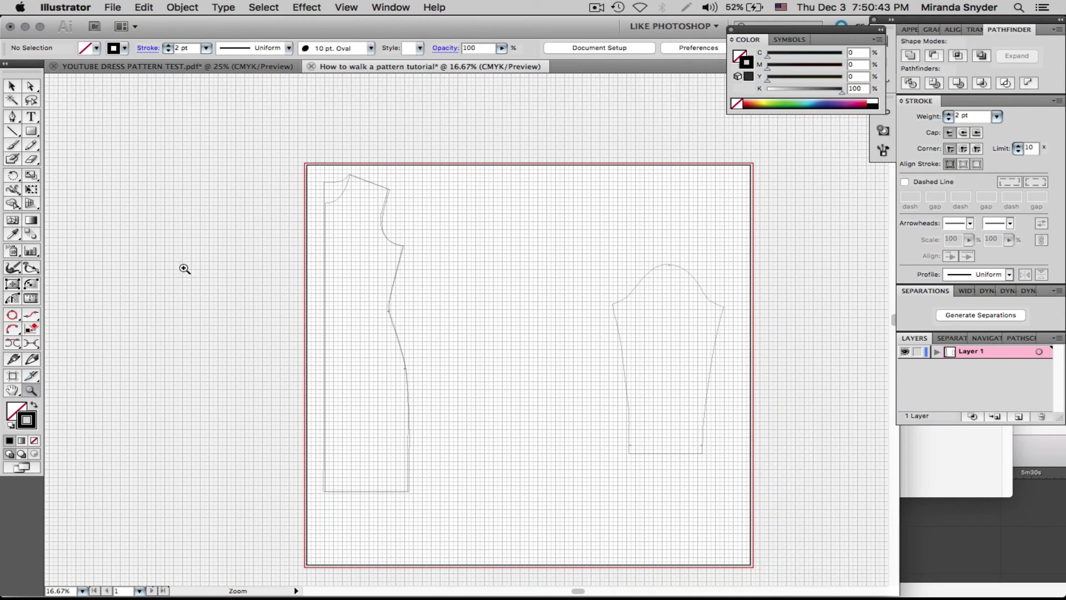
left_click_drag(288, 160, 458, 510)
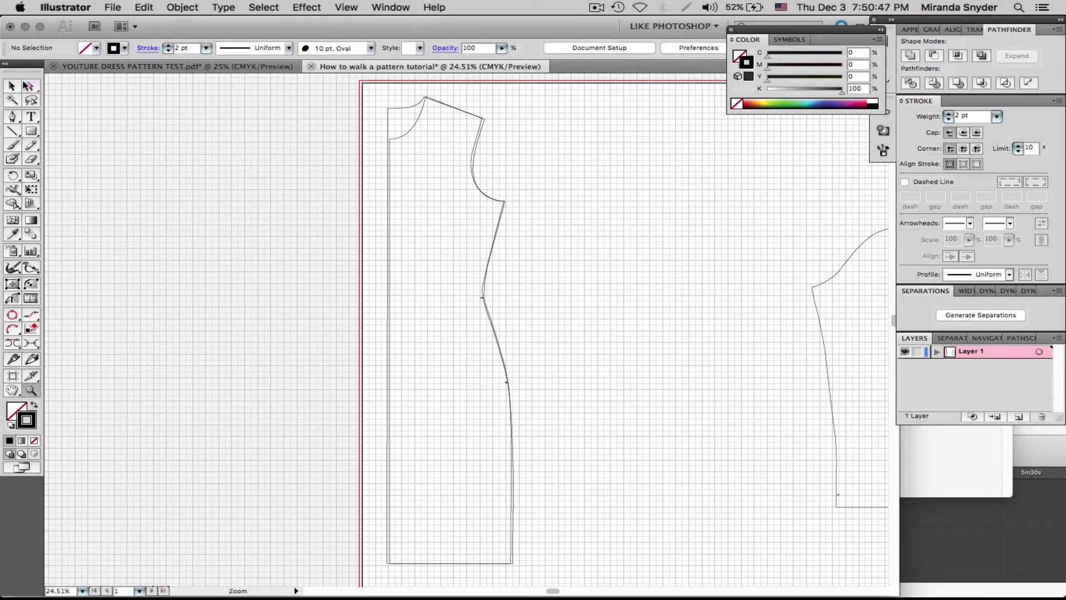
left_click(12, 86)
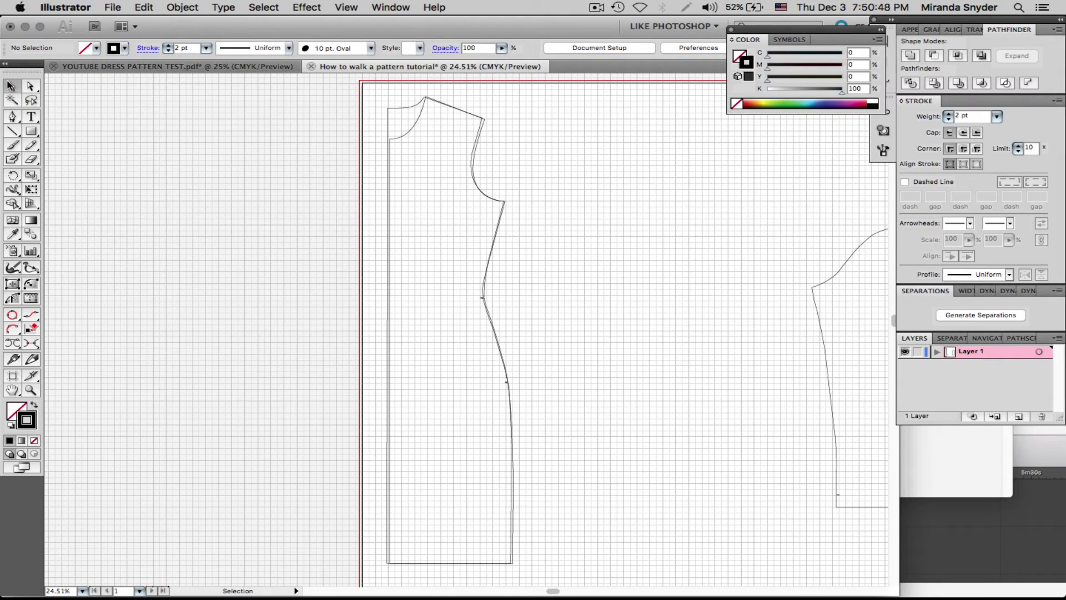
left_click(31, 390)
left_click_drag(400, 78, 522, 181)
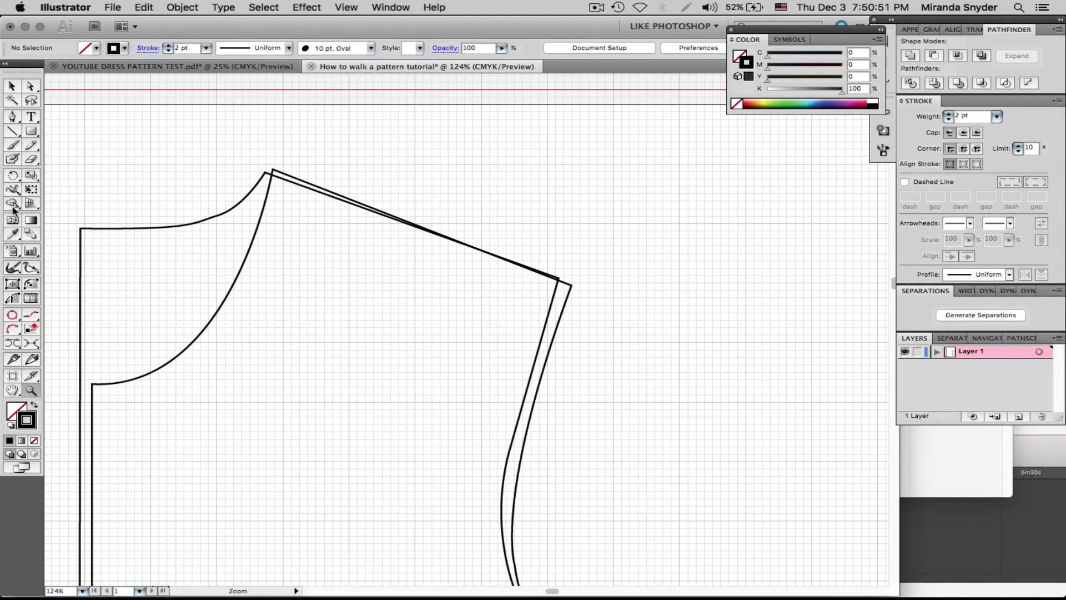
left_click(13, 88)
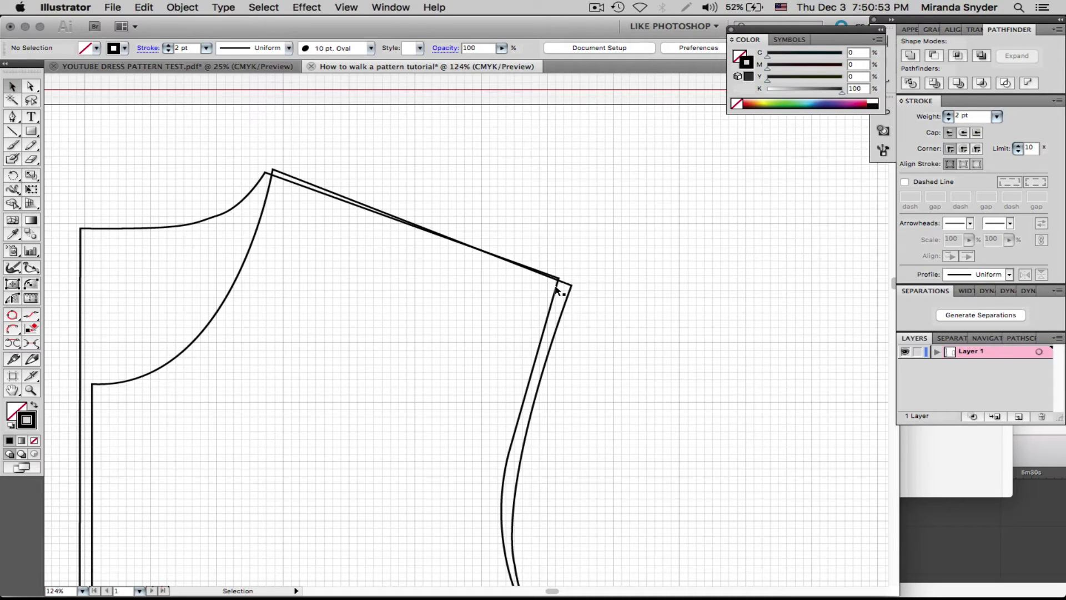
left_click_drag(557, 290, 570, 298)
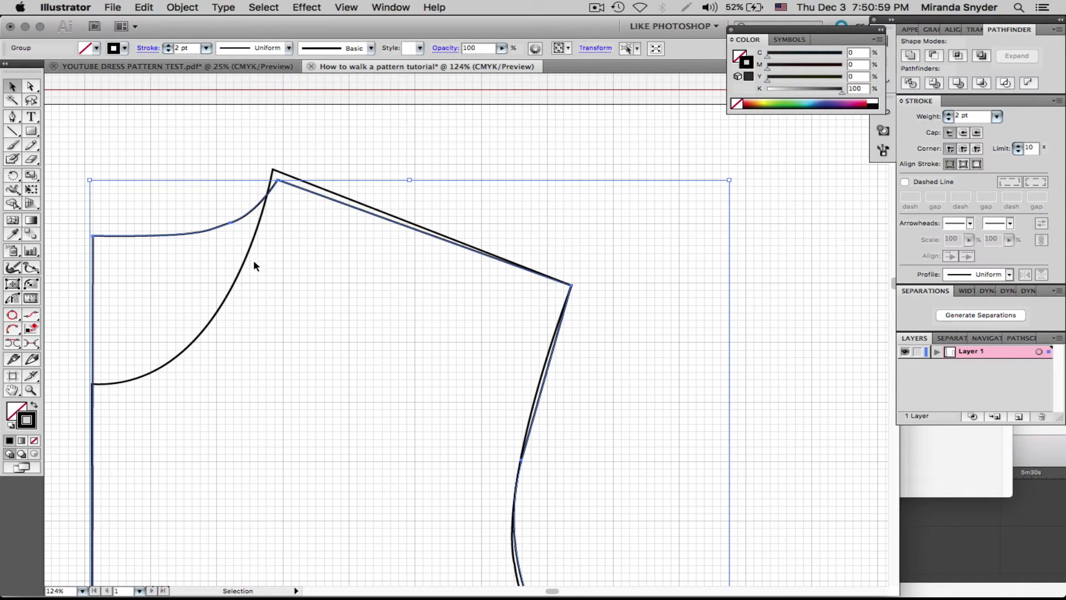
left_click(209, 163)
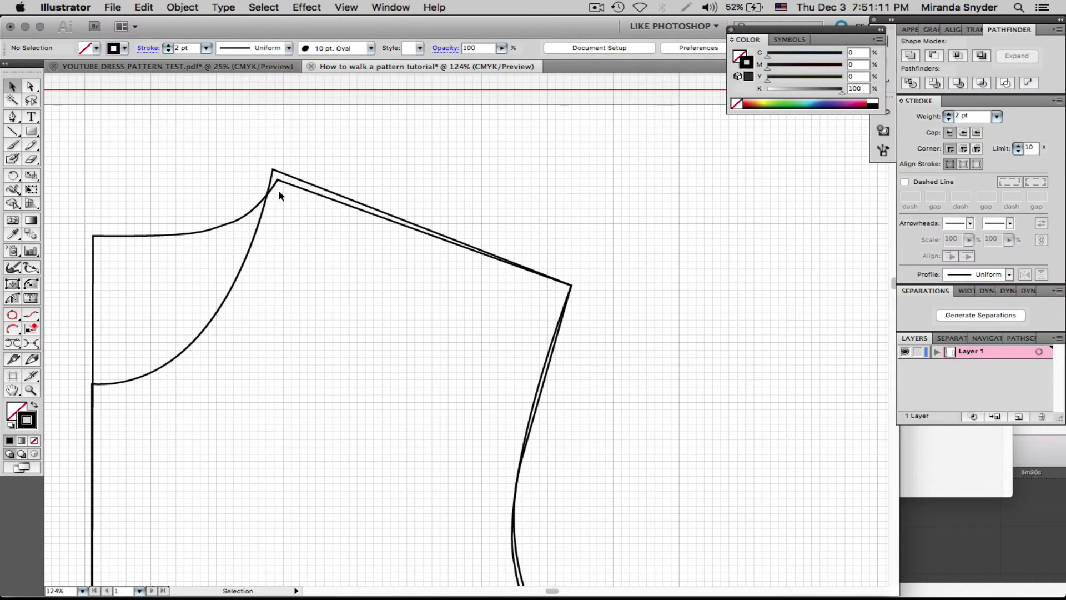
- Drag the inner piece's shoulder-peak anchor onto the other outline's neck point, fine-tuning it repeatedly
left_click(31, 86)
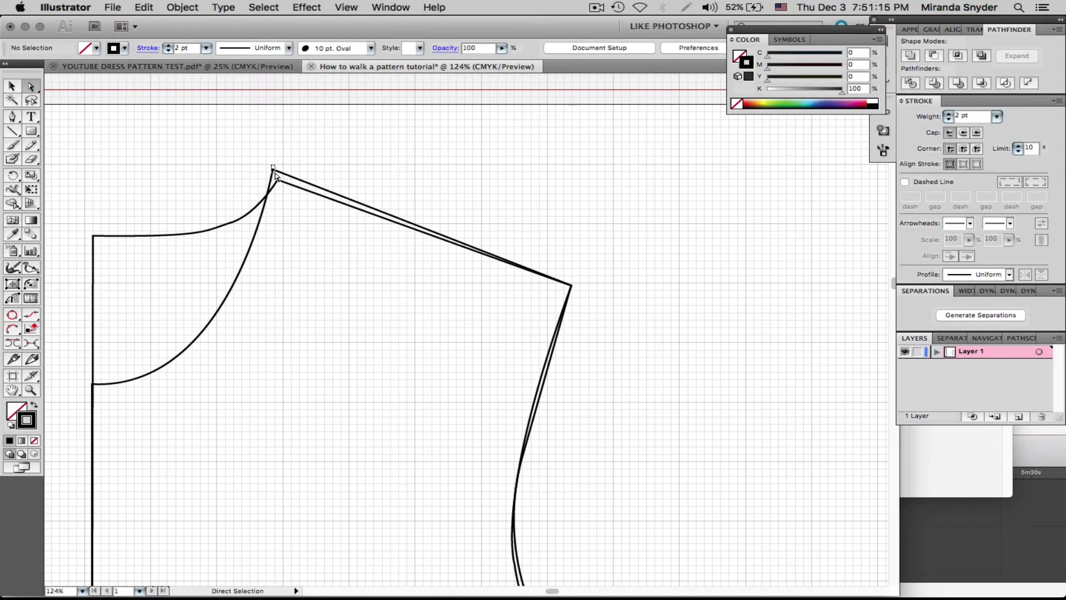
left_click(274, 173)
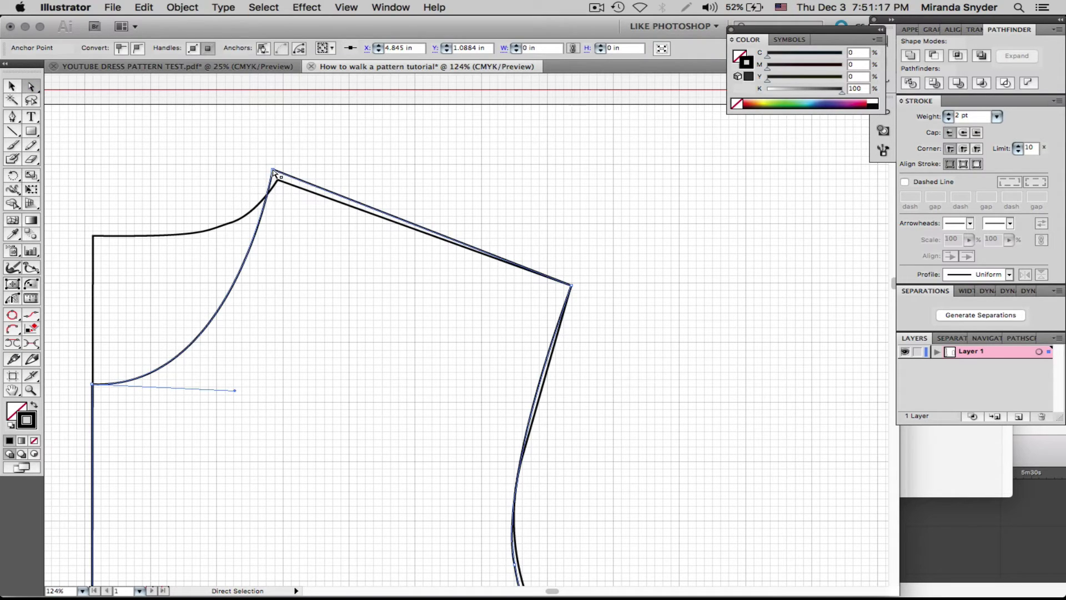
left_click_drag(274, 172, 279, 181)
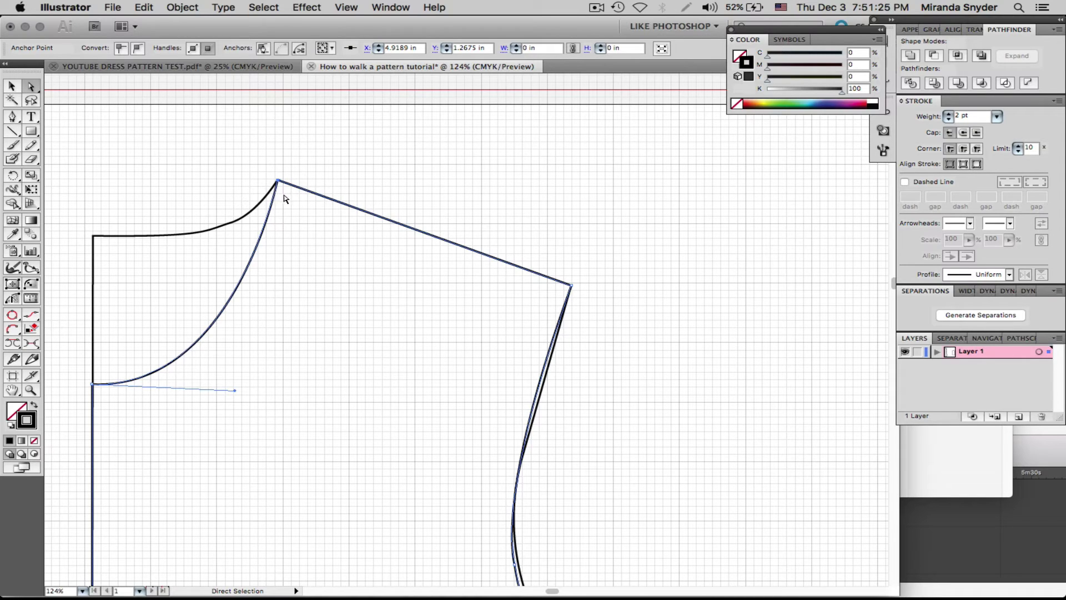
left_click_drag(279, 182, 273, 179)
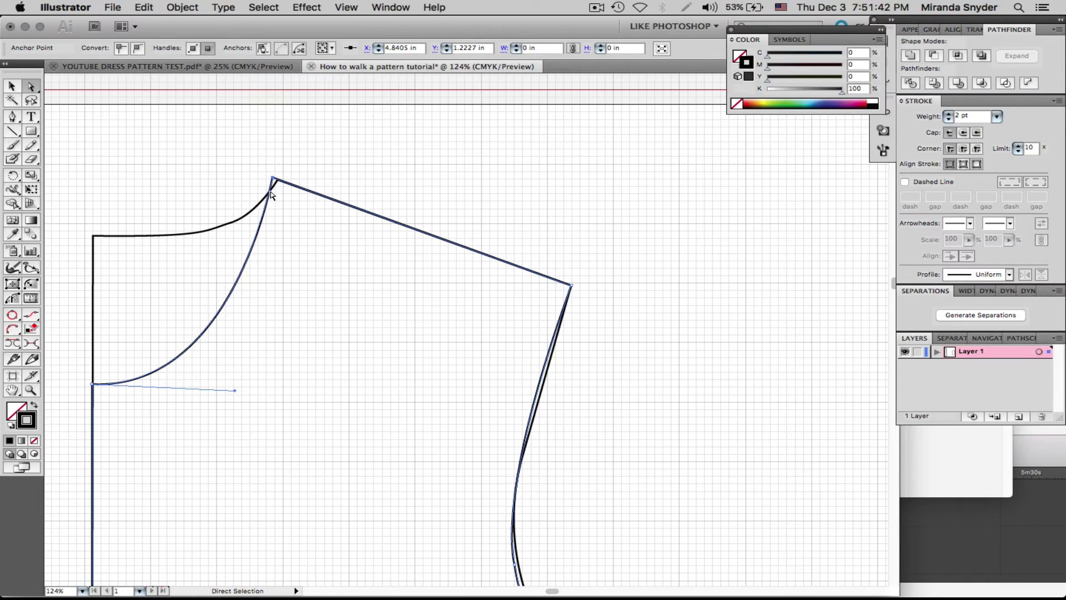
left_click_drag(274, 180, 279, 183)
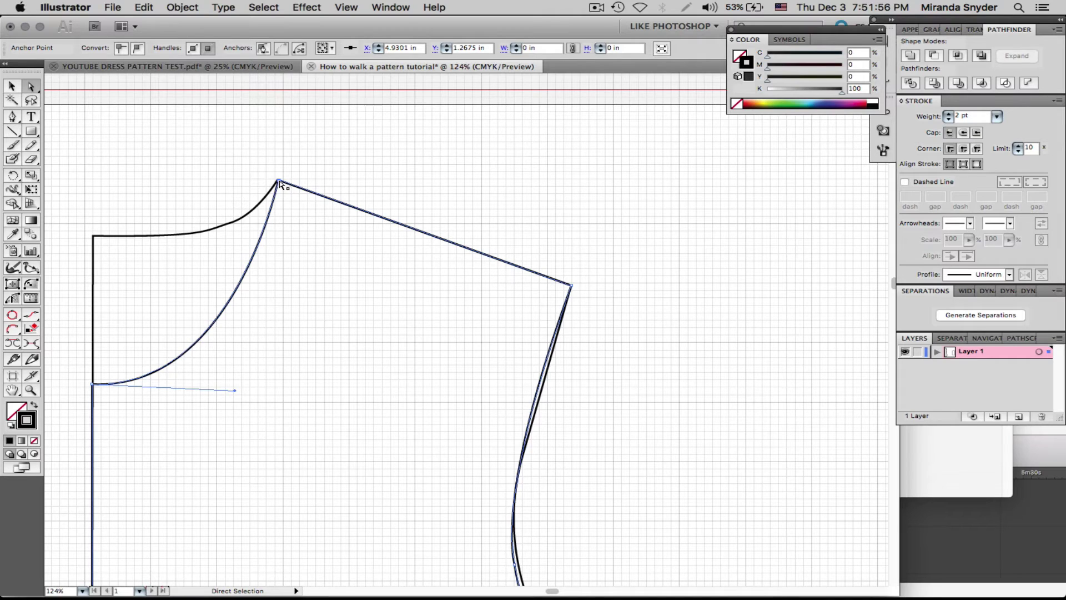
left_click_drag(279, 181, 272, 177)
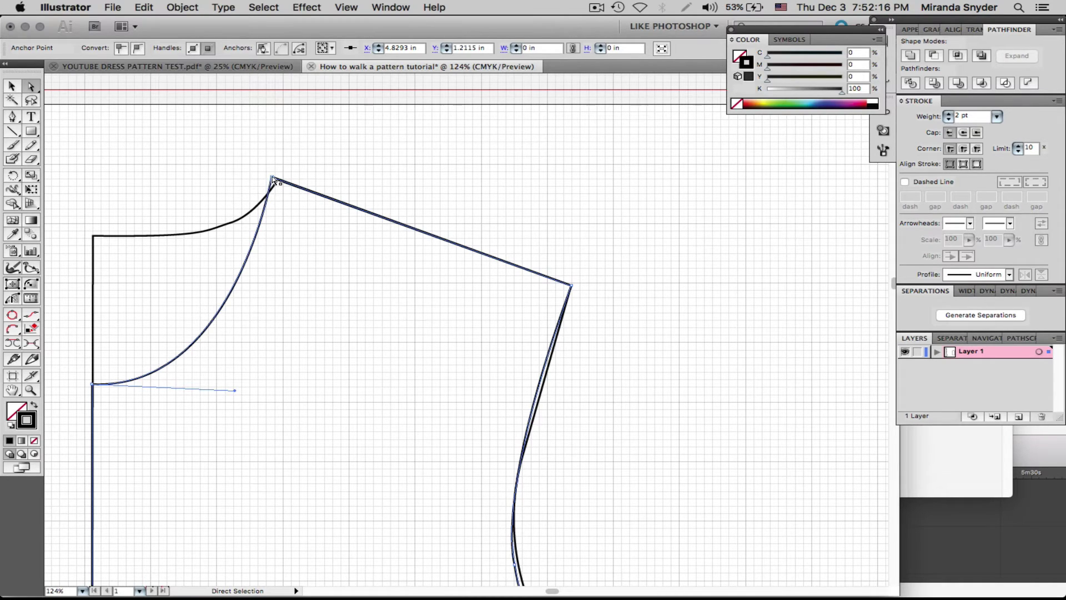
left_click_drag(272, 178, 273, 178)
- Move the bodice piece as a group to the right
left_click(353, 167)
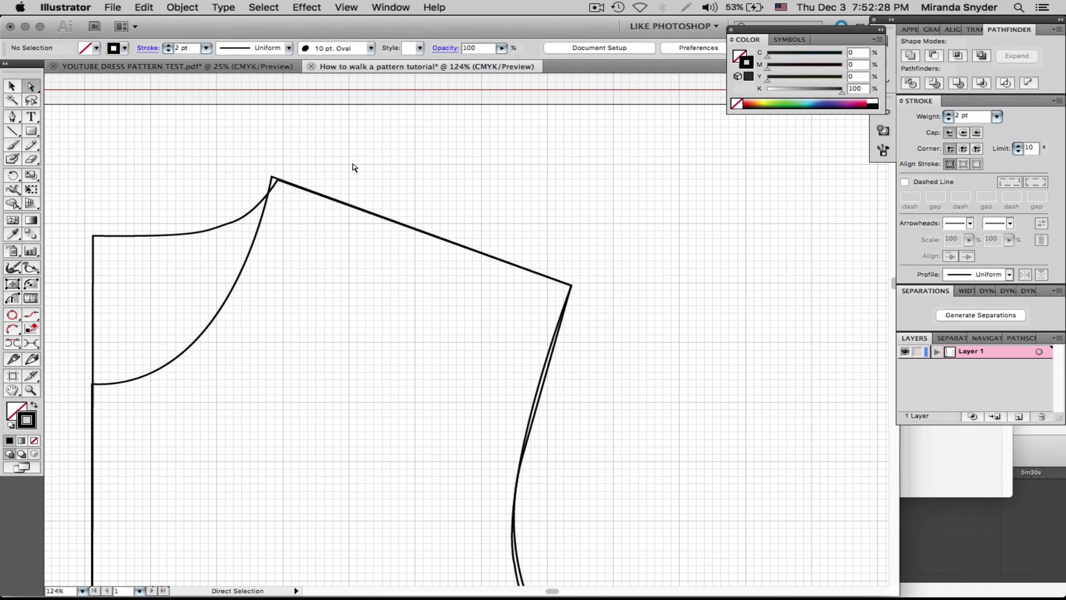
key("super+minus")
key("super+minus")
key("super+minus")
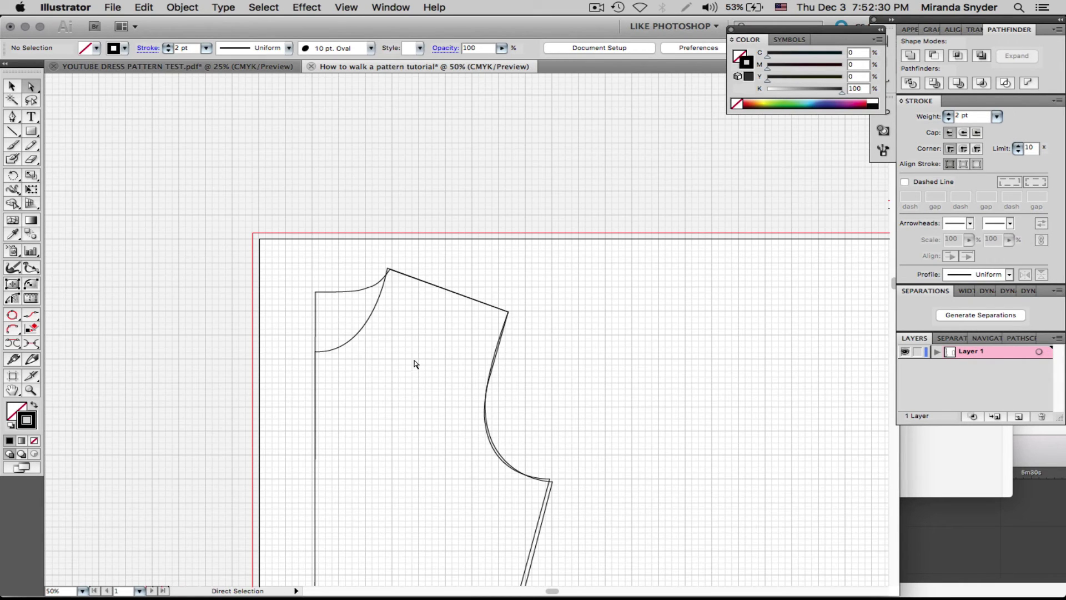
left_click_drag(512, 227, 428, 130)
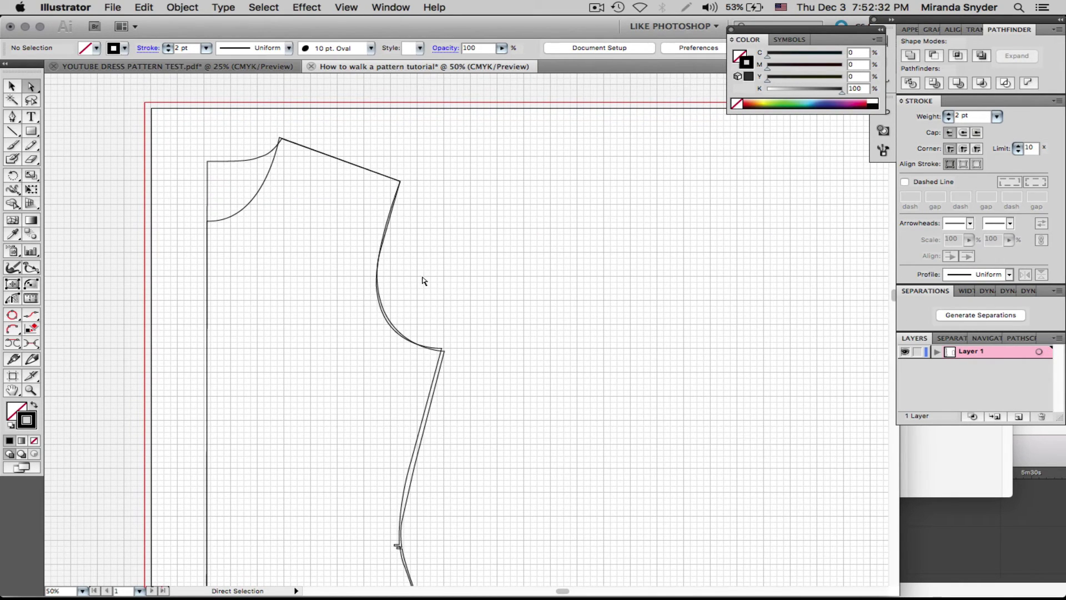
key("v")
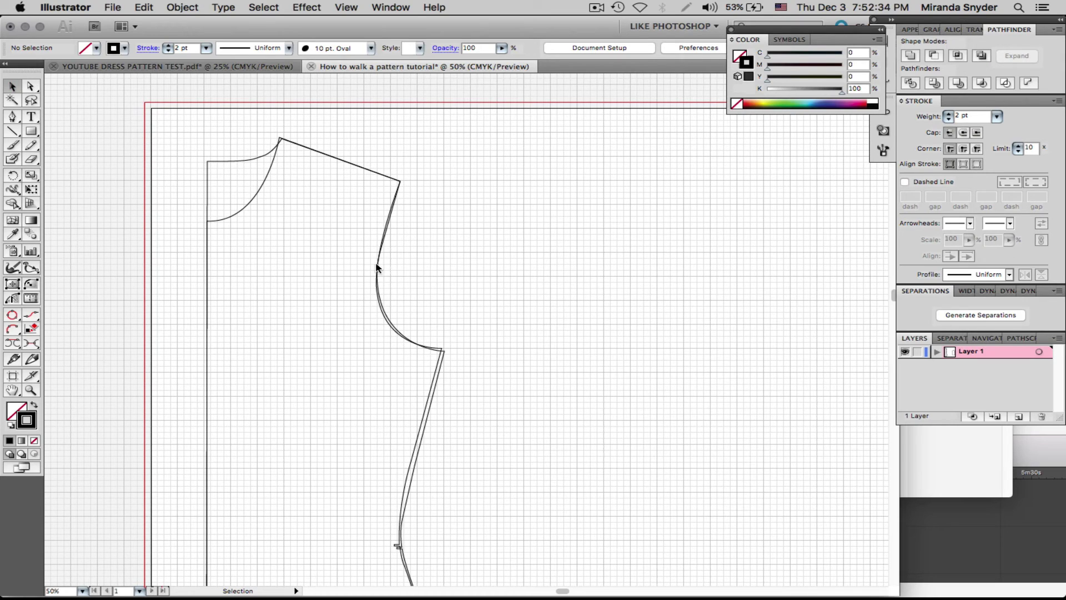
left_click(254, 197)
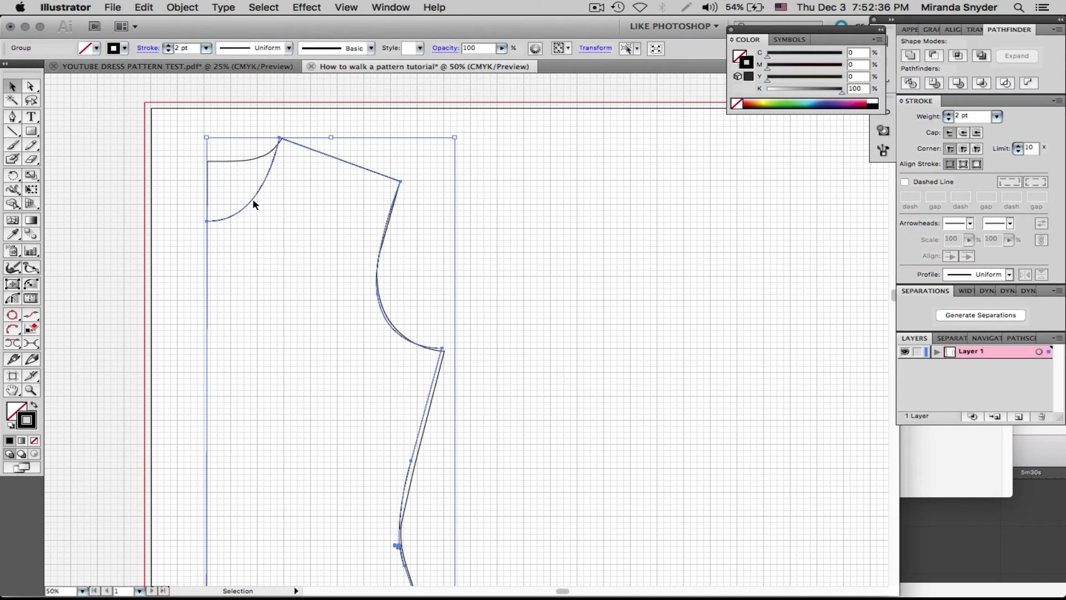
left_click_drag(252, 199, 555, 200)
- Place the sleeve over the armhole with its underarm point on the armhole's underarm corner
left_click_drag(822, 331, 456, 321)
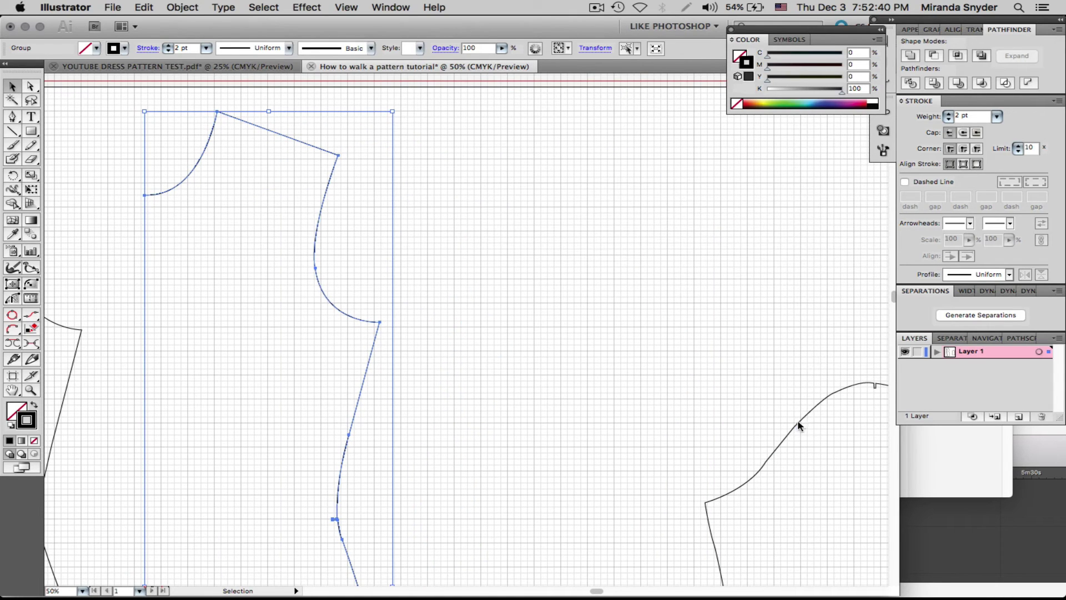
left_click_drag(800, 424, 106, 234)
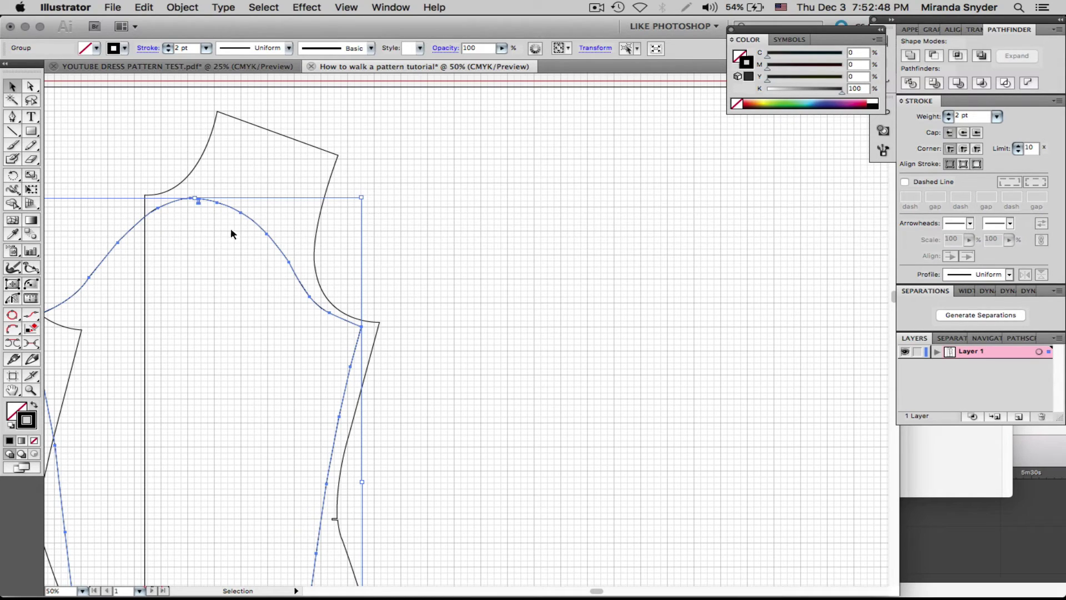
left_click_drag(352, 326, 372, 321)
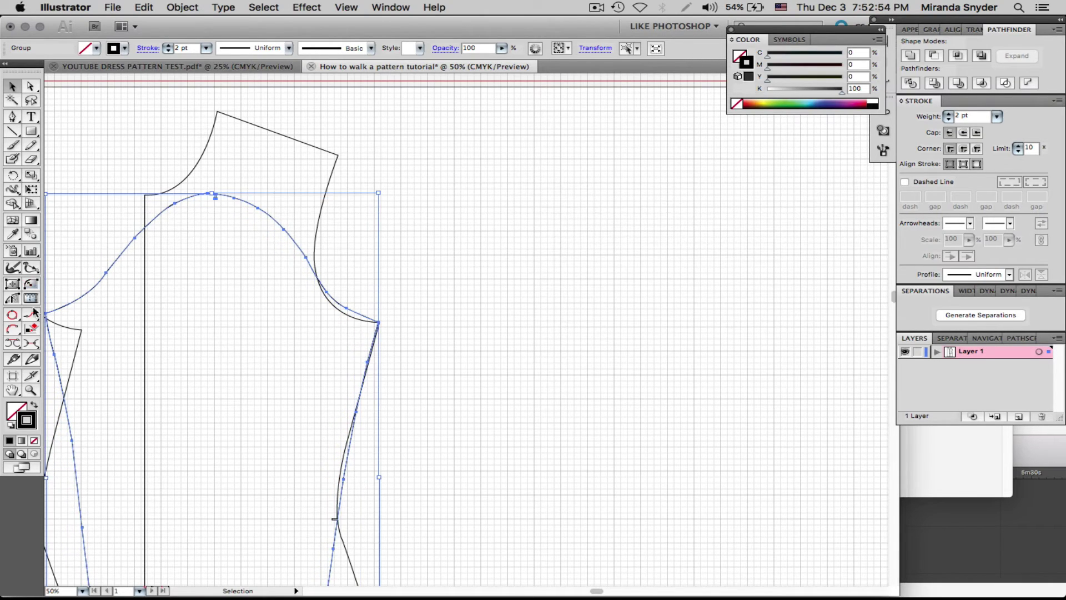
left_click(31, 390)
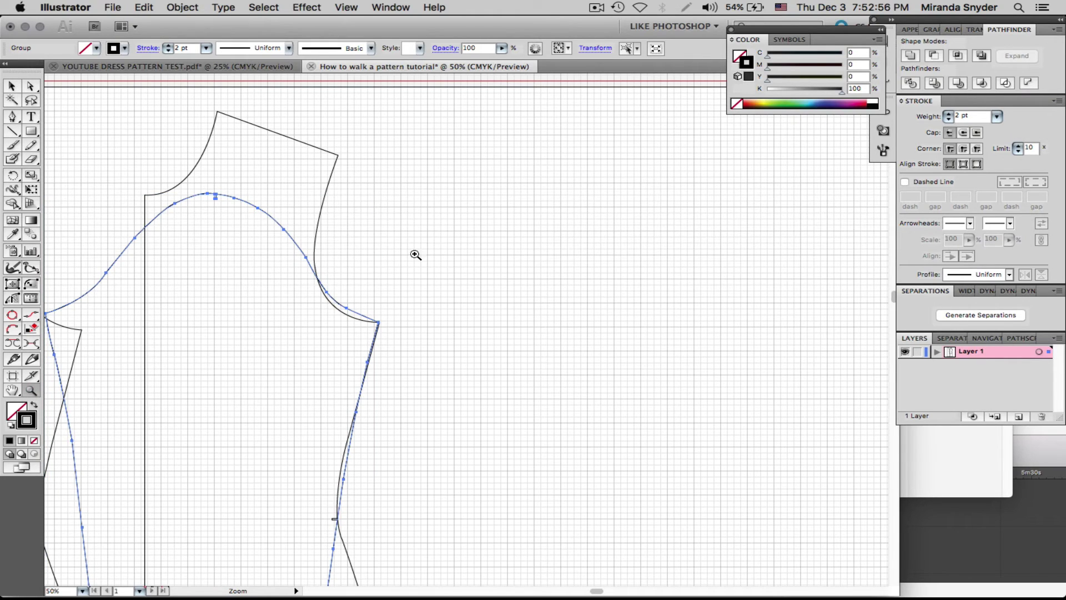
left_click_drag(451, 248, 252, 389)
left_click(12, 86)
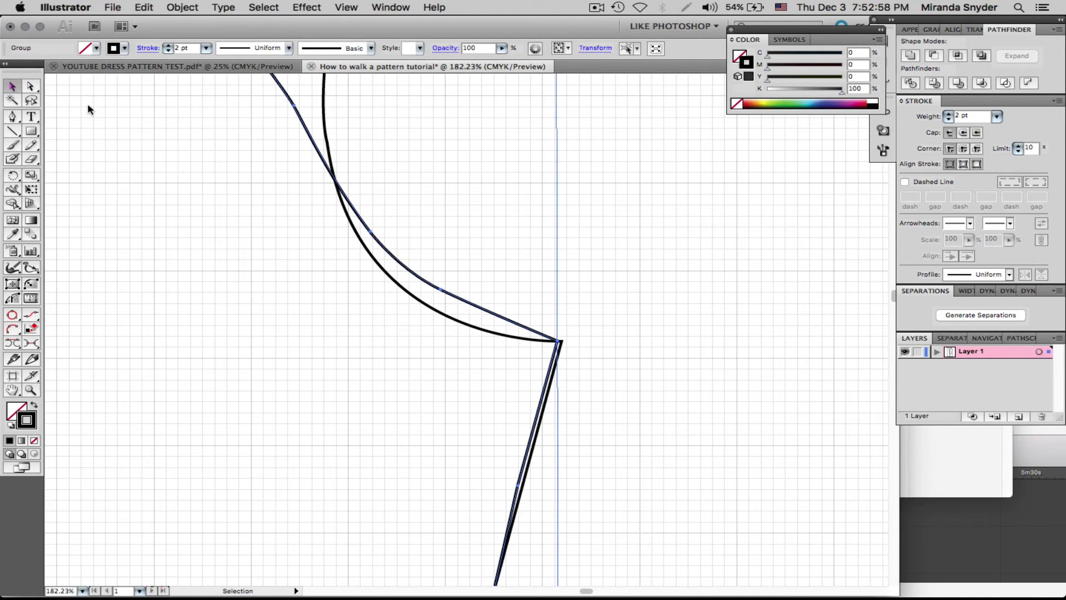
left_click_drag(557, 345, 562, 345)
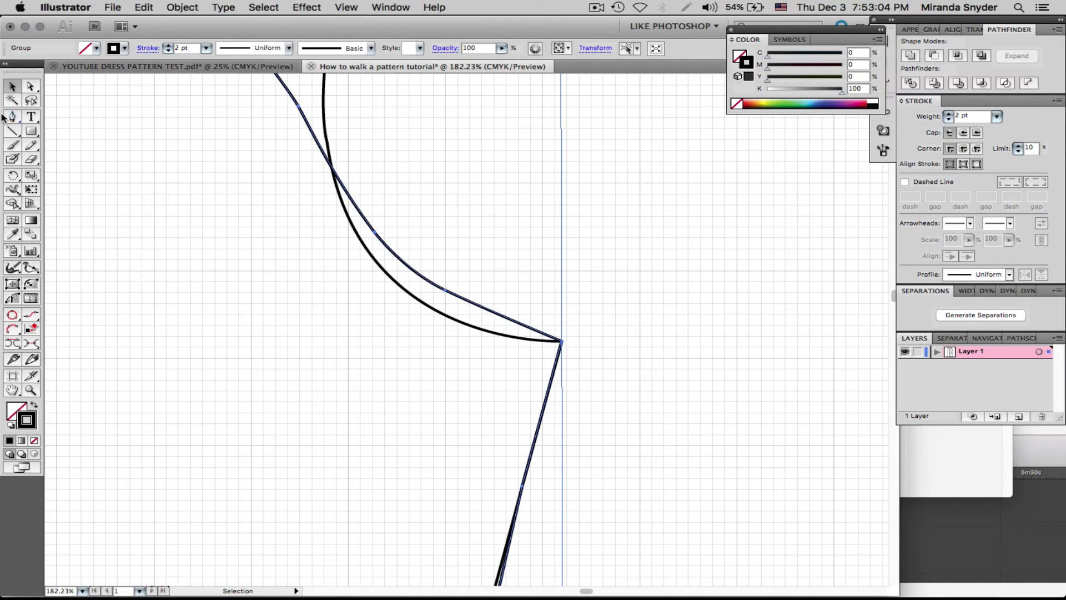
- Rotate the sleeve about the underarm corner, then about the next contact points low on the armhole
left_click(14, 177)
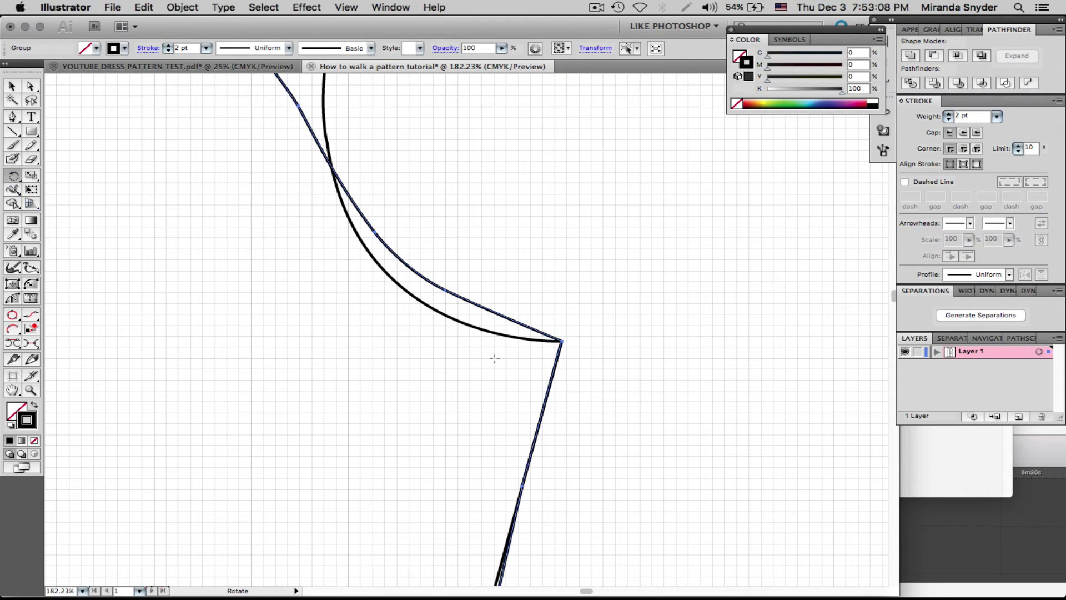
left_click(562, 341)
left_click_drag(485, 340, 476, 373)
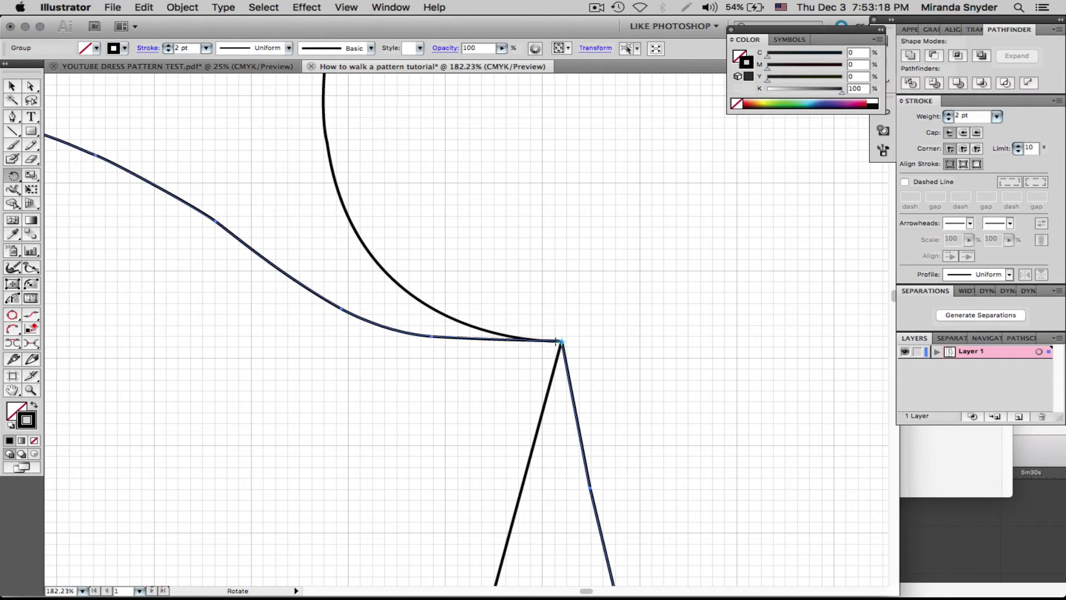
left_click(521, 340)
left_click_drag(422, 367, 418, 350)
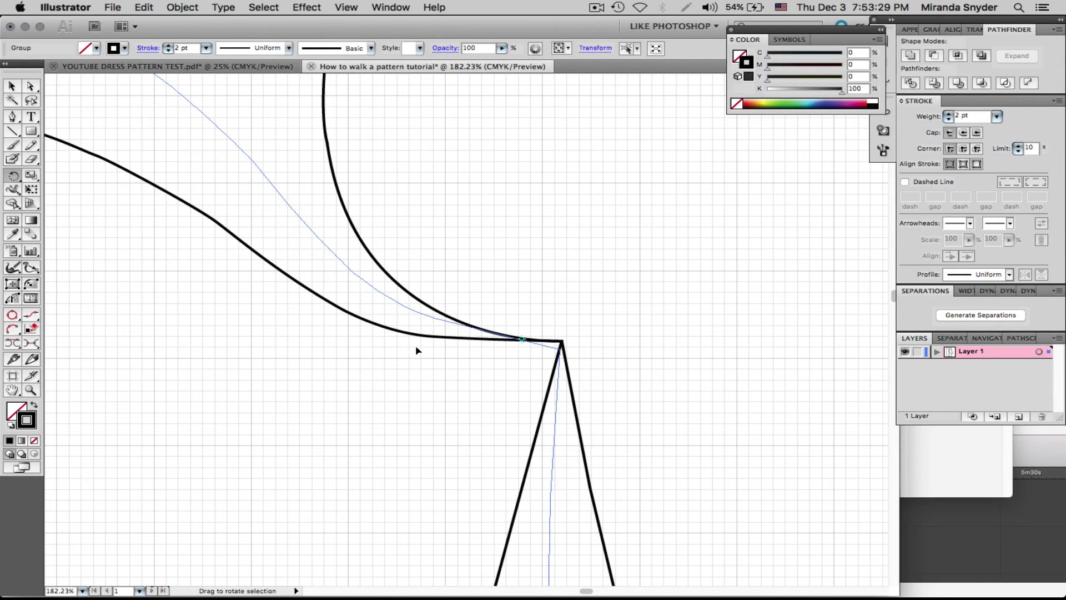
left_click(472, 326)
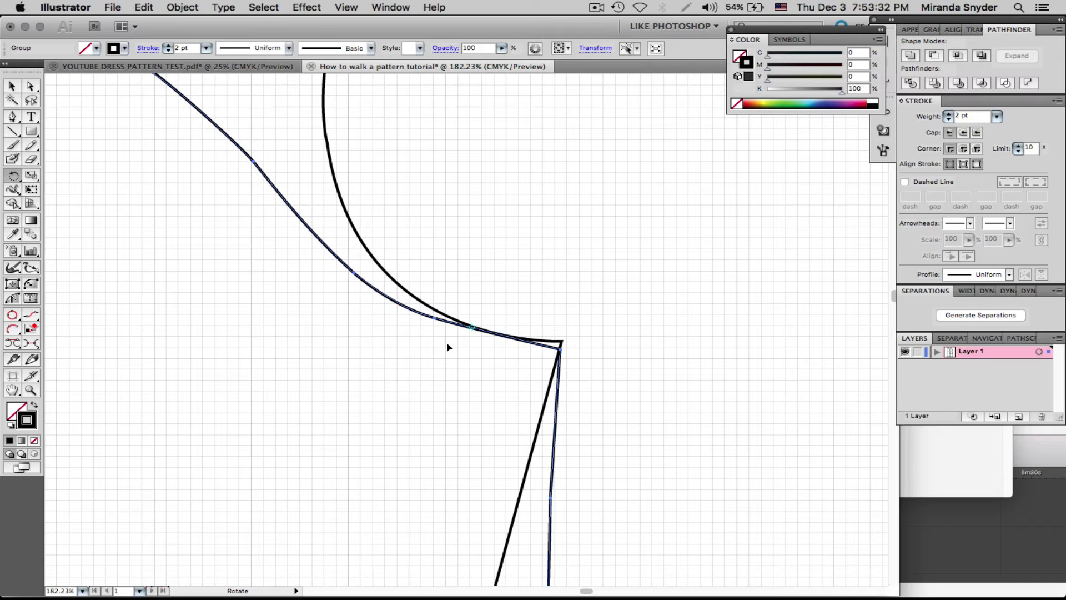
left_click_drag(394, 332, 393, 321)
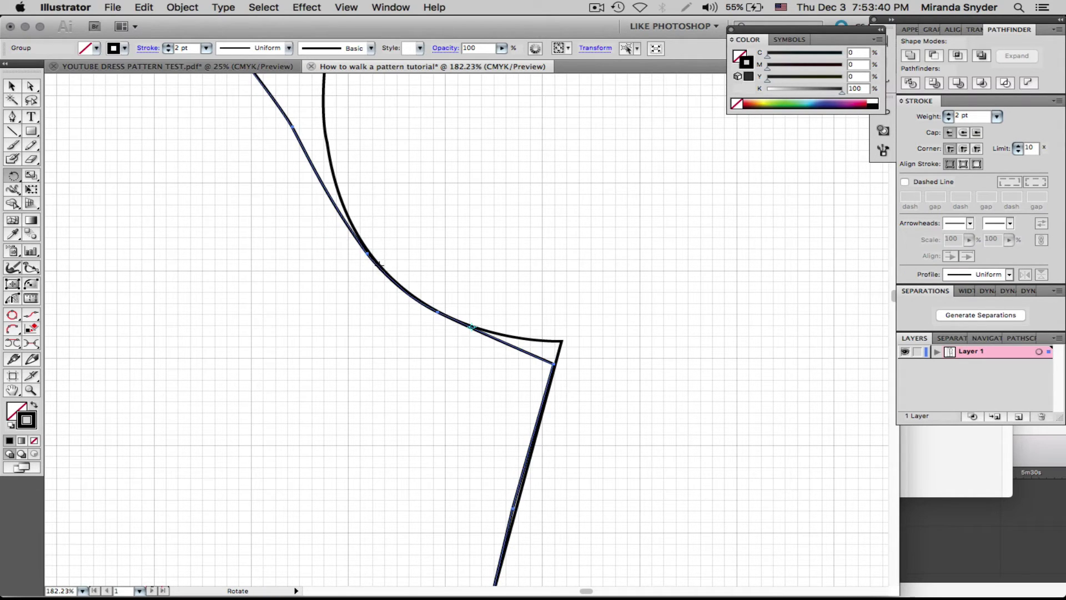
- Keep pivoting the sleeve cap at successive contact points up the armhole curve
left_click(380, 265)
left_click_drag(350, 240, 335, 224)
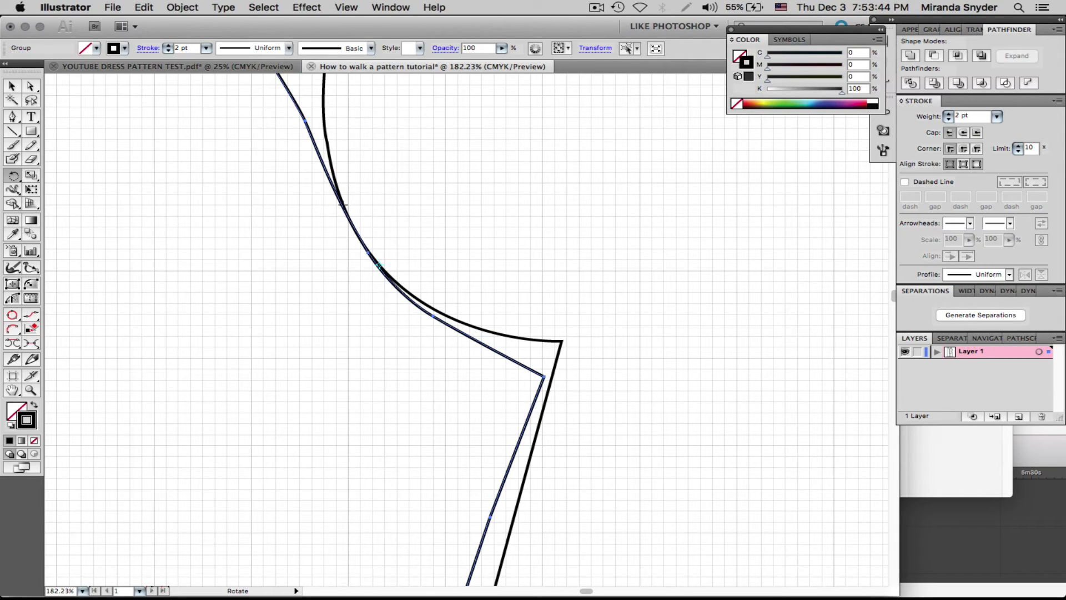
left_click(343, 204)
left_click_drag(259, 220, 262, 201)
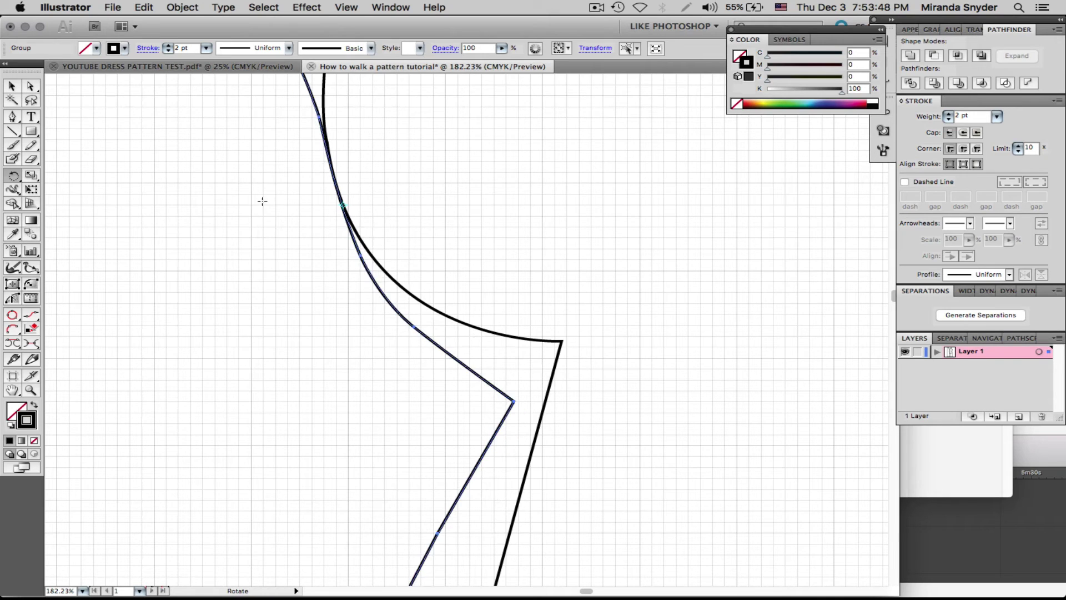
scroll(295, 233, "up", 5)
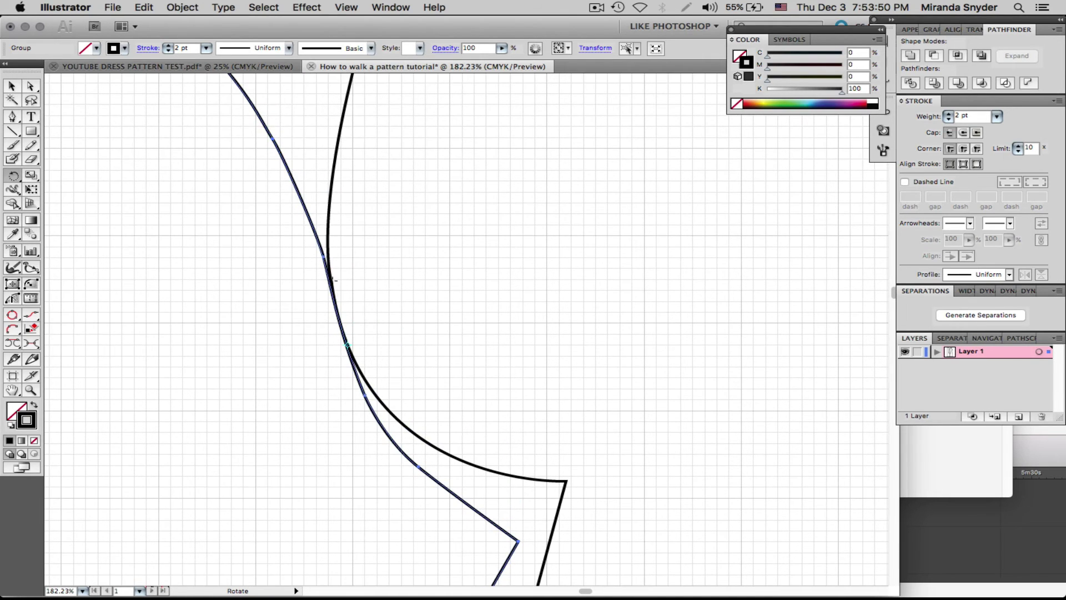
left_click(330, 282)
left_click_drag(293, 262, 325, 205)
left_click(327, 247)
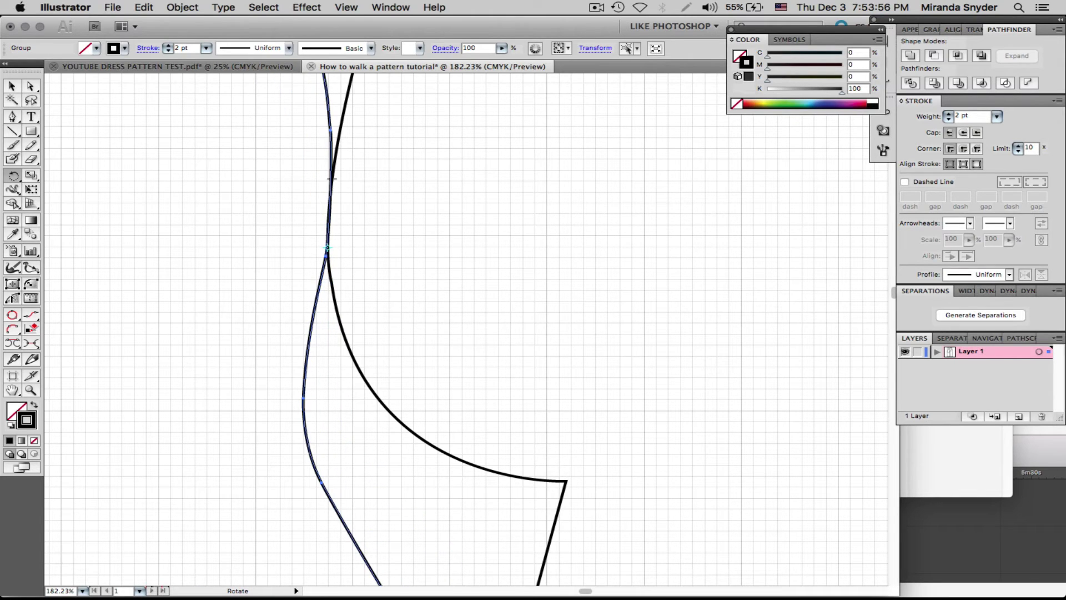
scroll(231, 174, "up", 3)
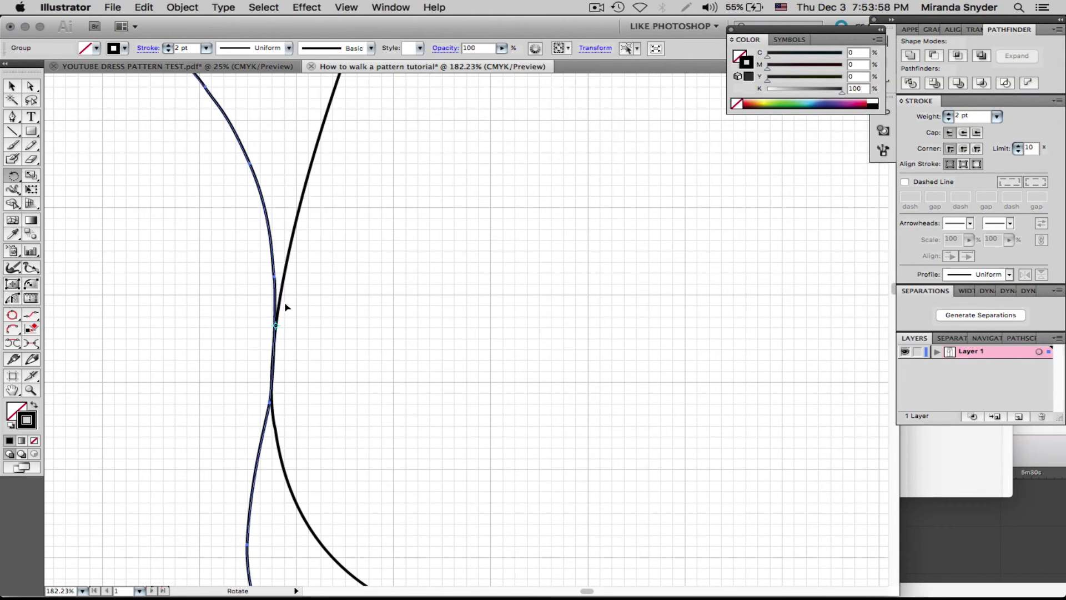
left_click_drag(243, 283, 241, 242)
- Pivot the cap the rest of the way to the shoulder point, then deselect to check fit
left_click(283, 276)
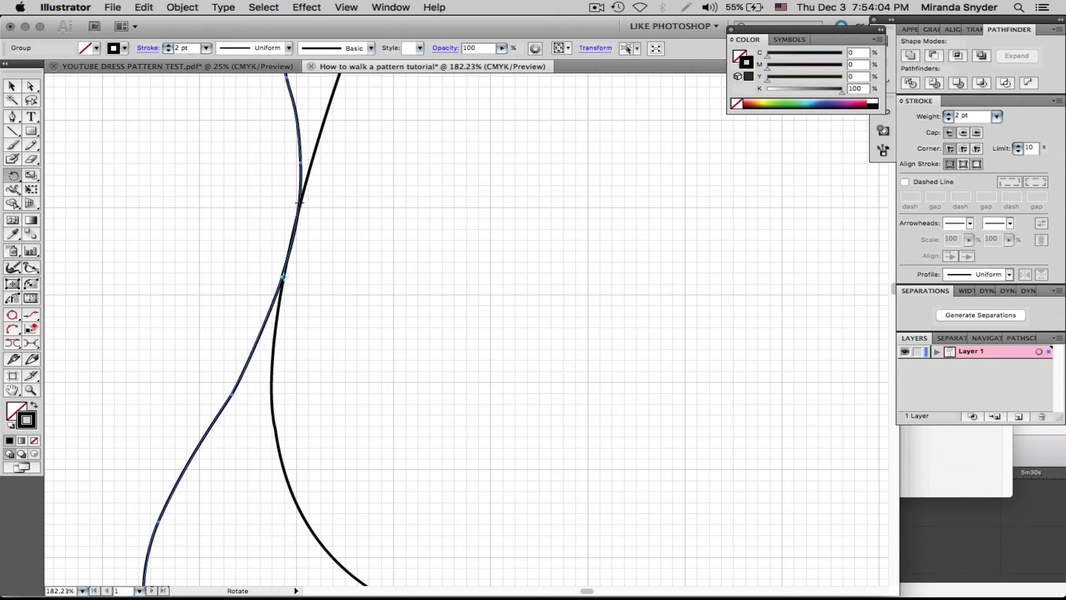
scroll(259, 221, "up", 5)
scroll(259, 221, "right", 2)
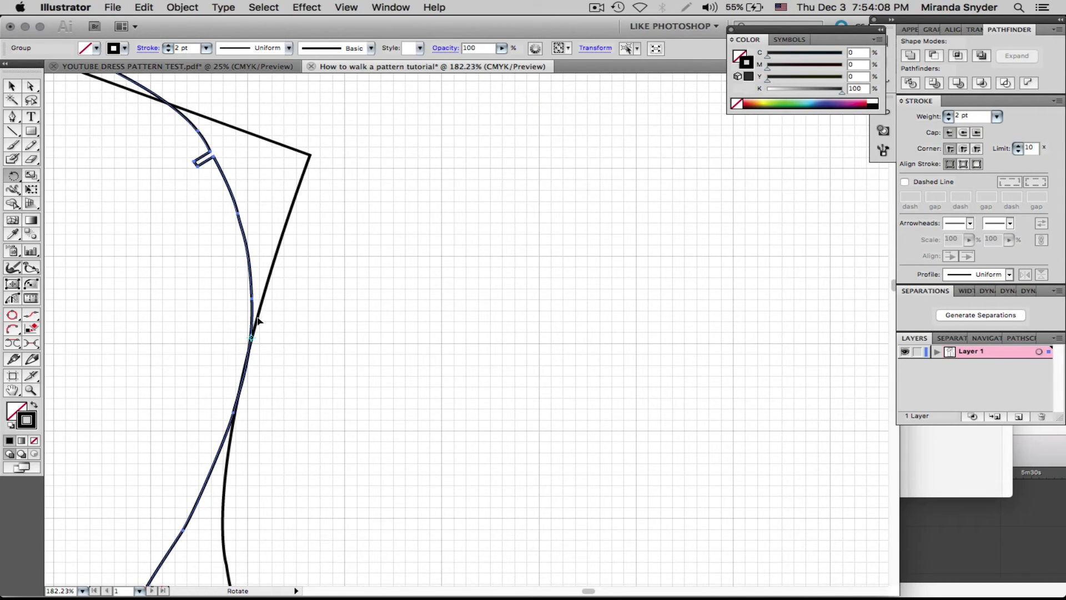
left_click_drag(223, 309, 227, 301)
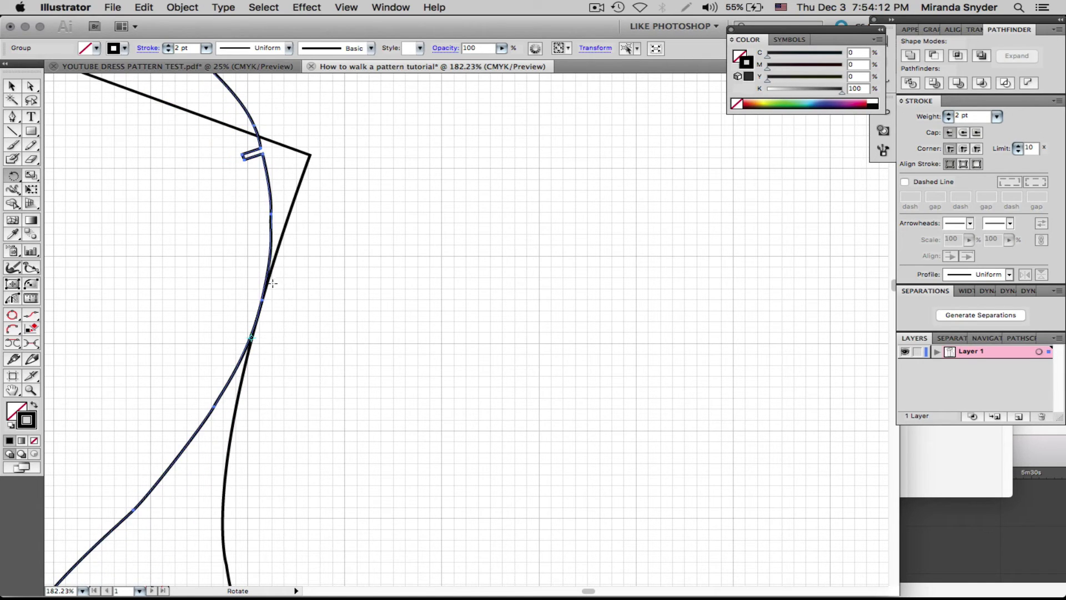
left_click_drag(209, 272, 269, 178)
left_click(280, 240)
left_click(294, 196)
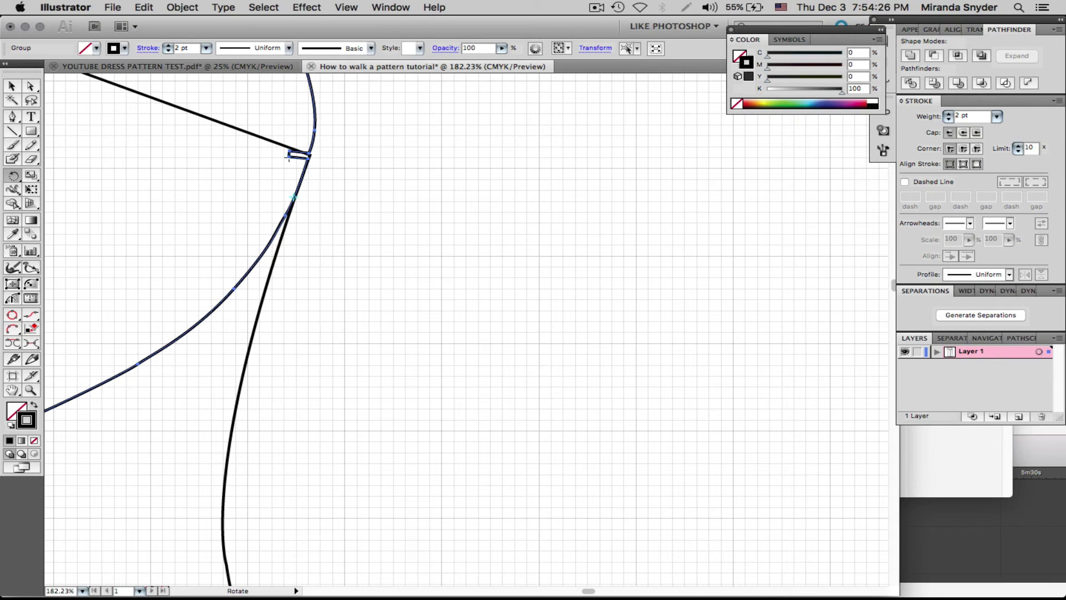
left_click(12, 86)
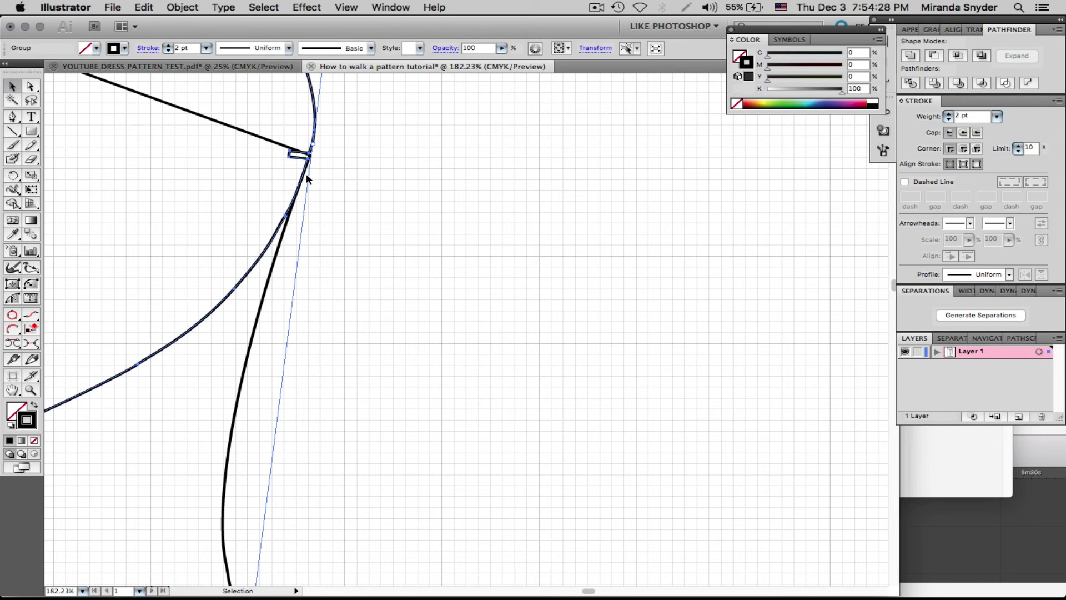
left_click(301, 173)
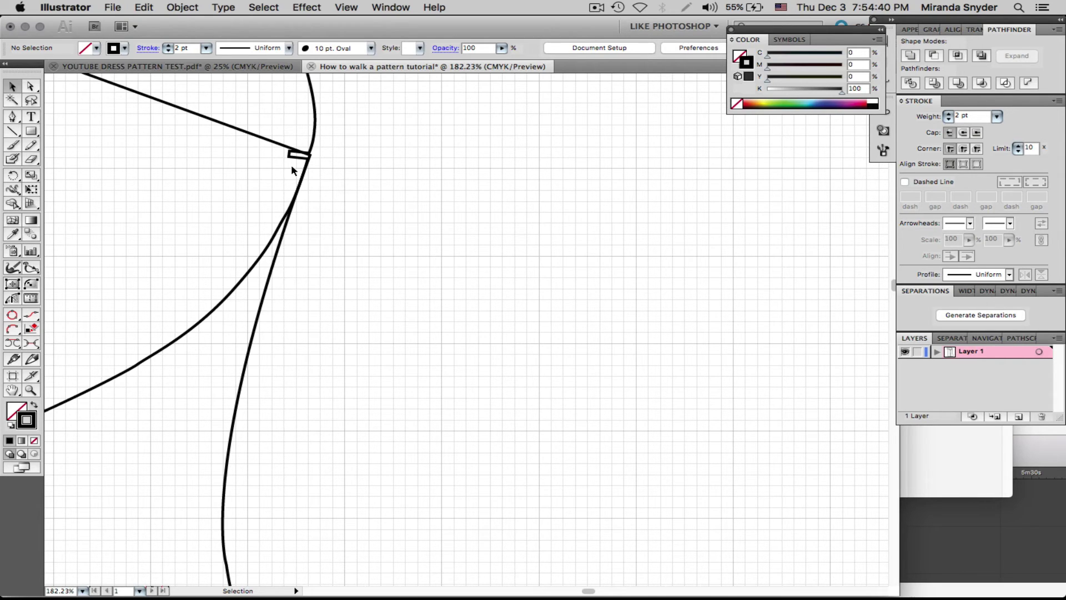
key("super+minus")
key("super+minus")
key("super+minus")
key("super+minus")
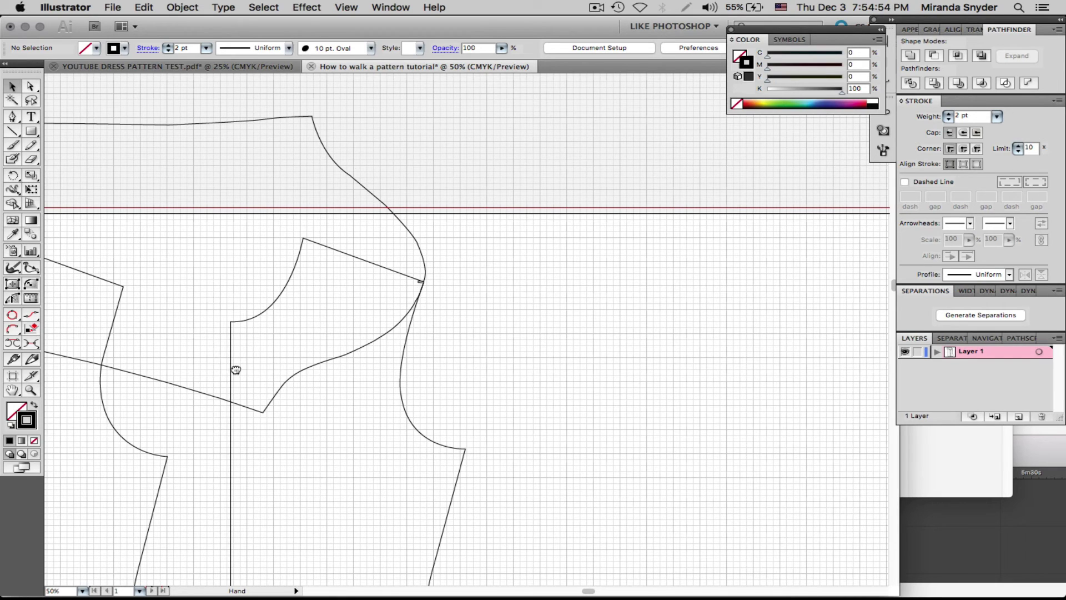
left_click_drag(233, 369, 409, 352)
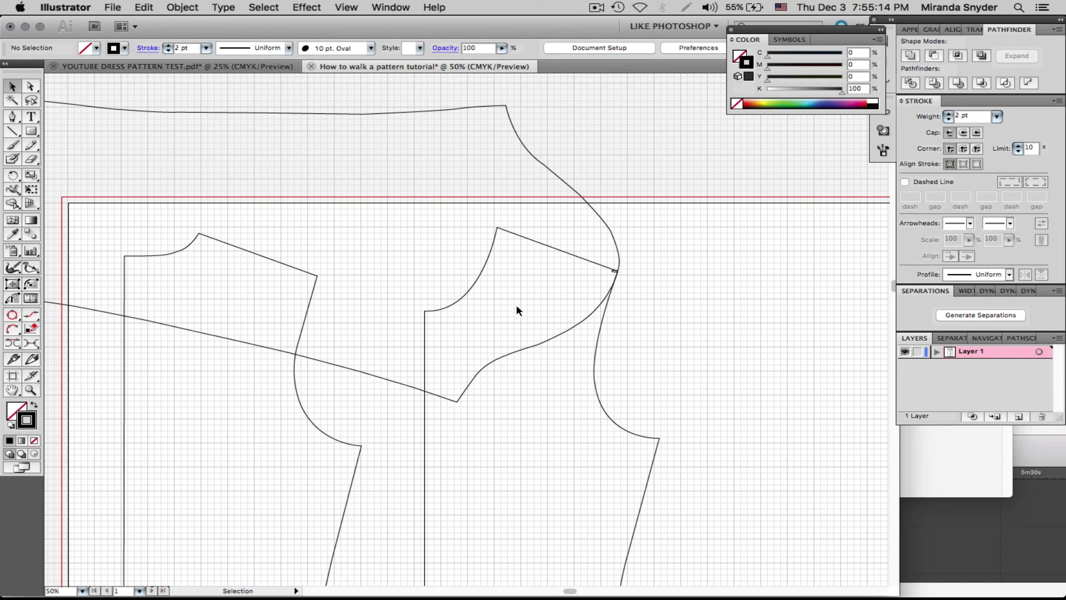
key("super+minus")
key("super+minus")
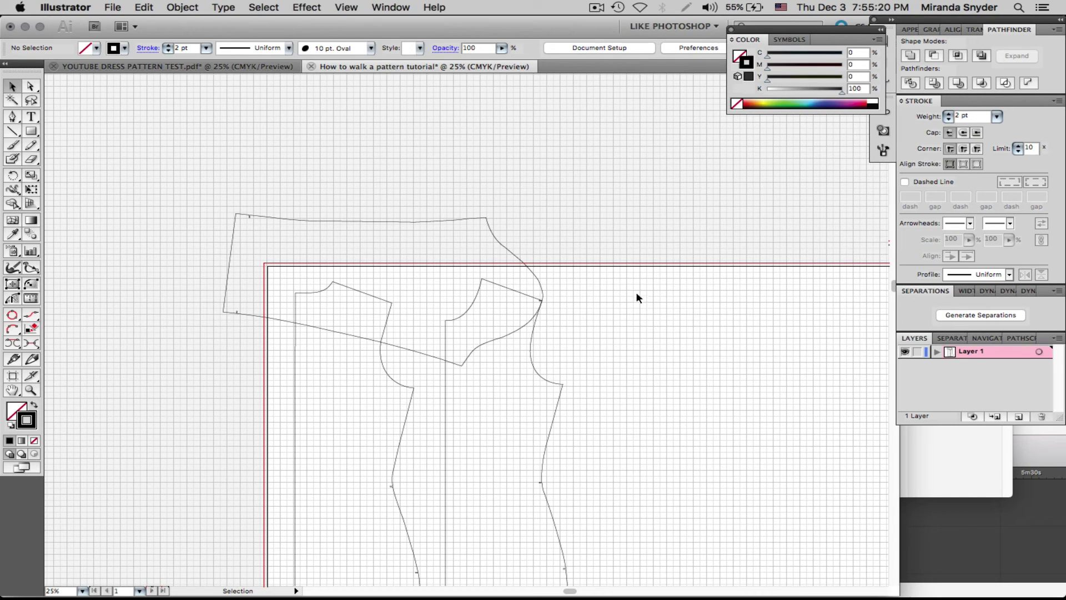
left_click_drag(728, 269, 52, 388)
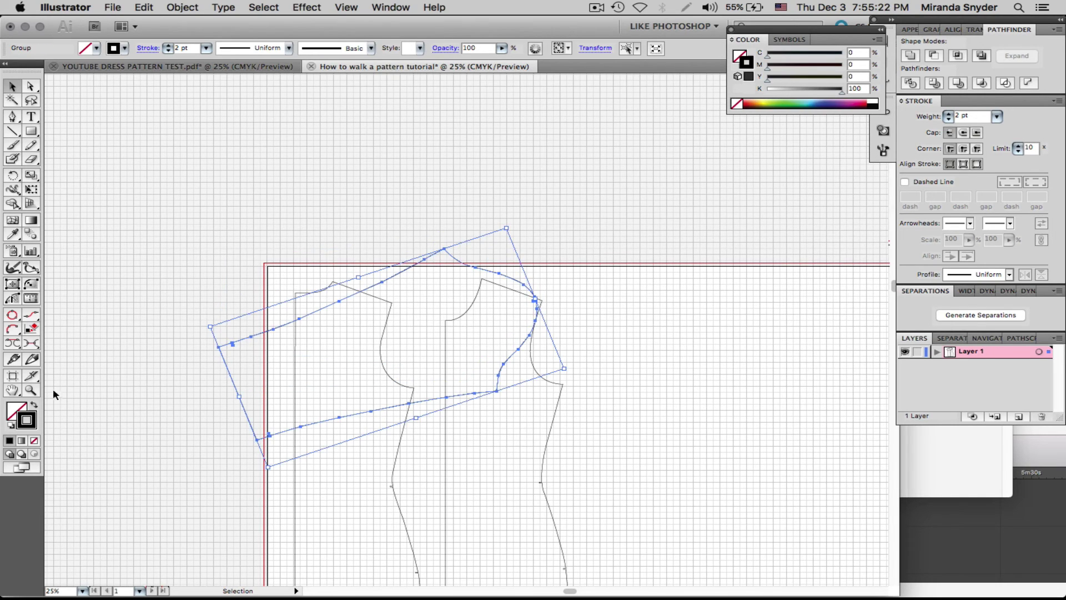
left_click(30, 390)
mouse_move(416, 238)
left_mouse_down()
mouse_move(447, 284)
mouse_move(614, 417)
left_mouse_up()
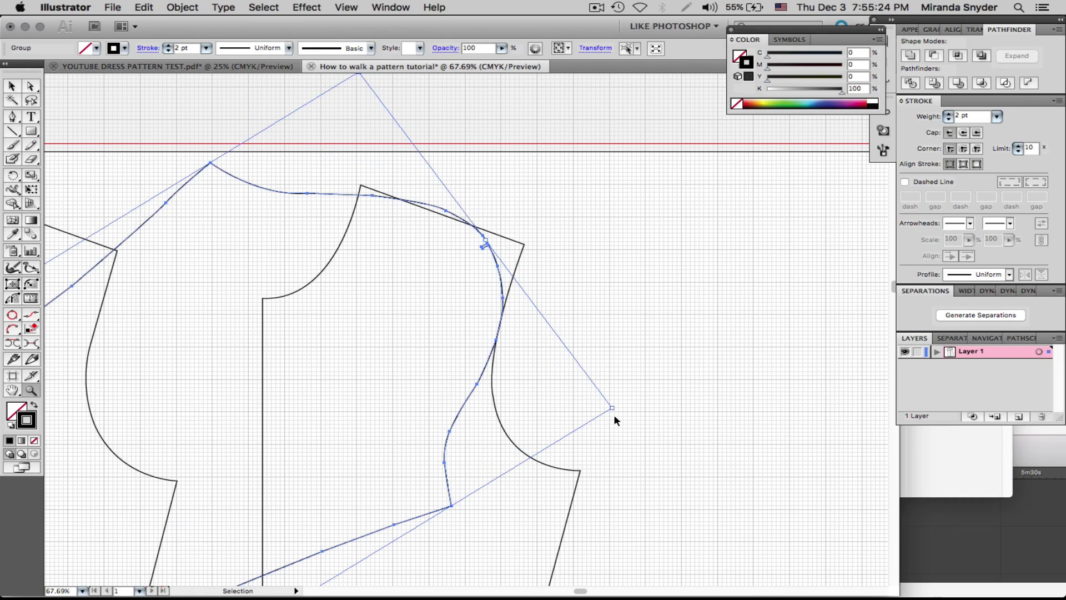
key("super+z")
key("super+z")
key("super+z")
key("super+shift+z")
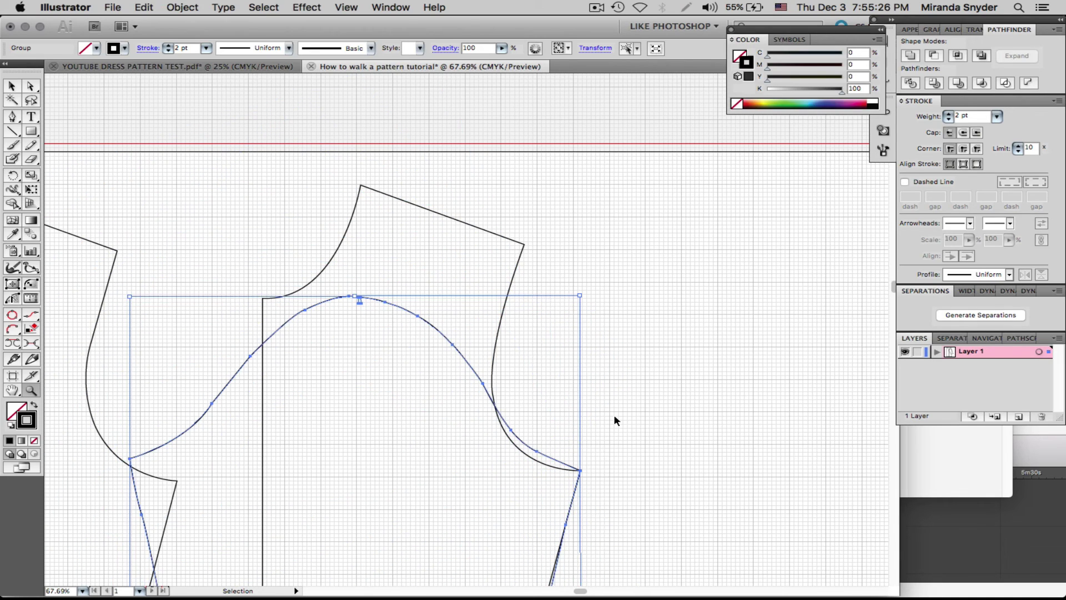
key("space")
left_click_drag(222, 335, 556, 325)
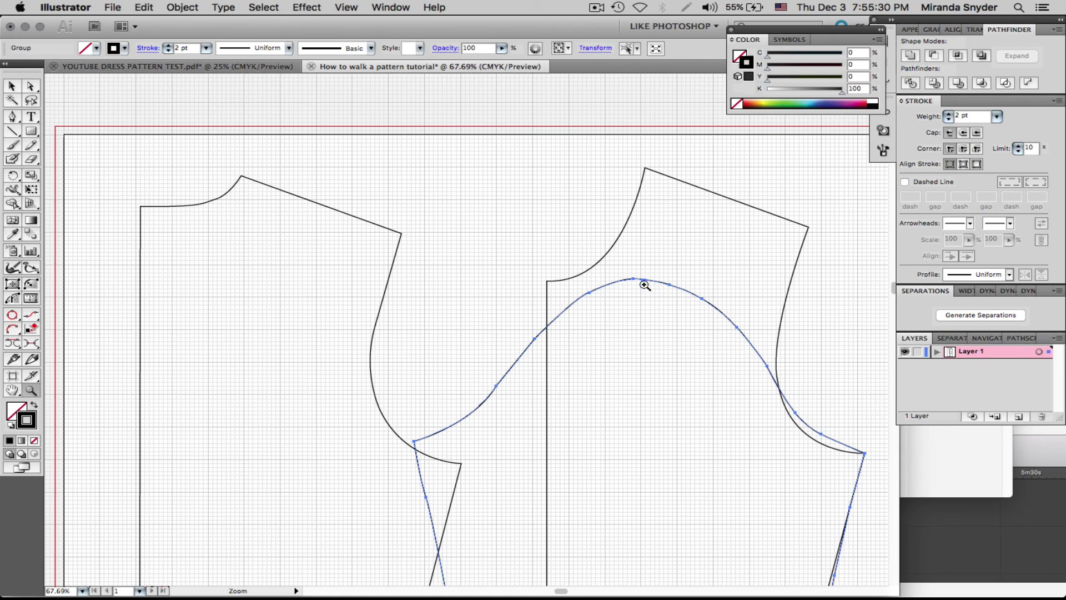
left_click(13, 86)
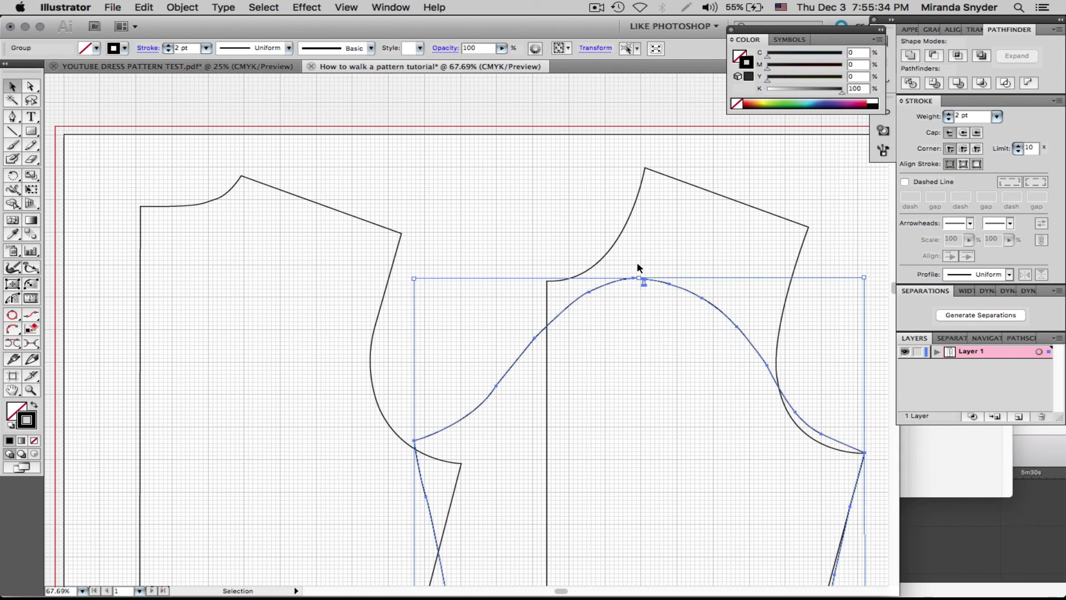
left_click(641, 278)
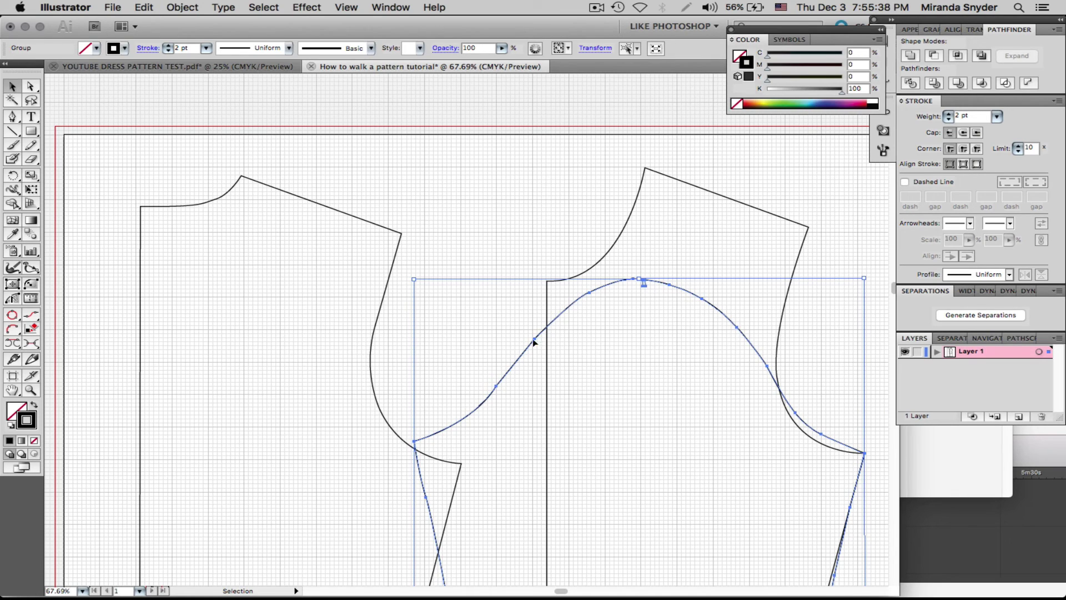
left_click(449, 451)
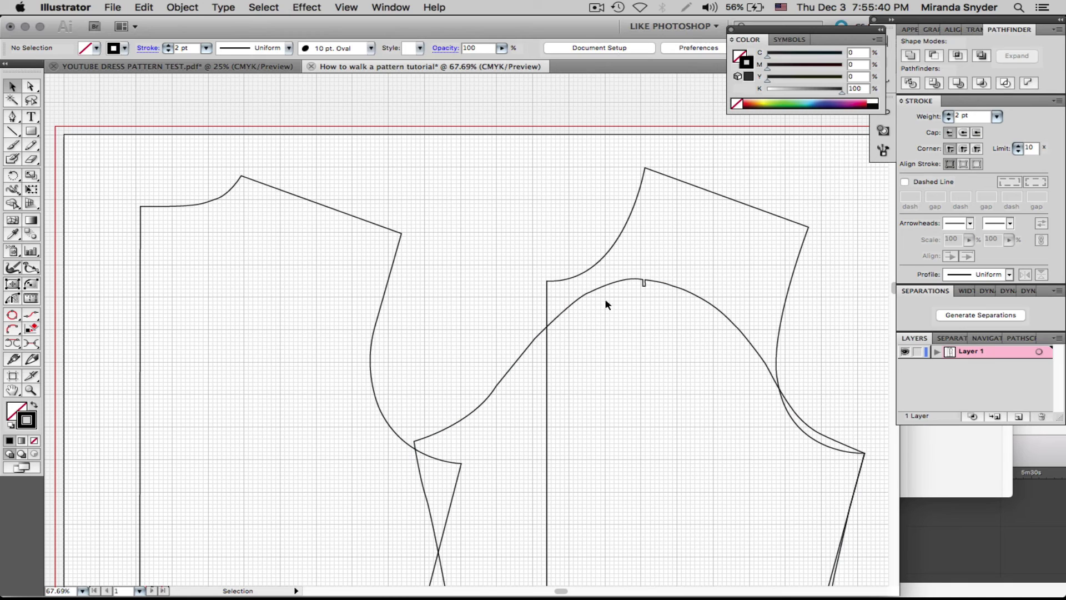
left_click(637, 281)
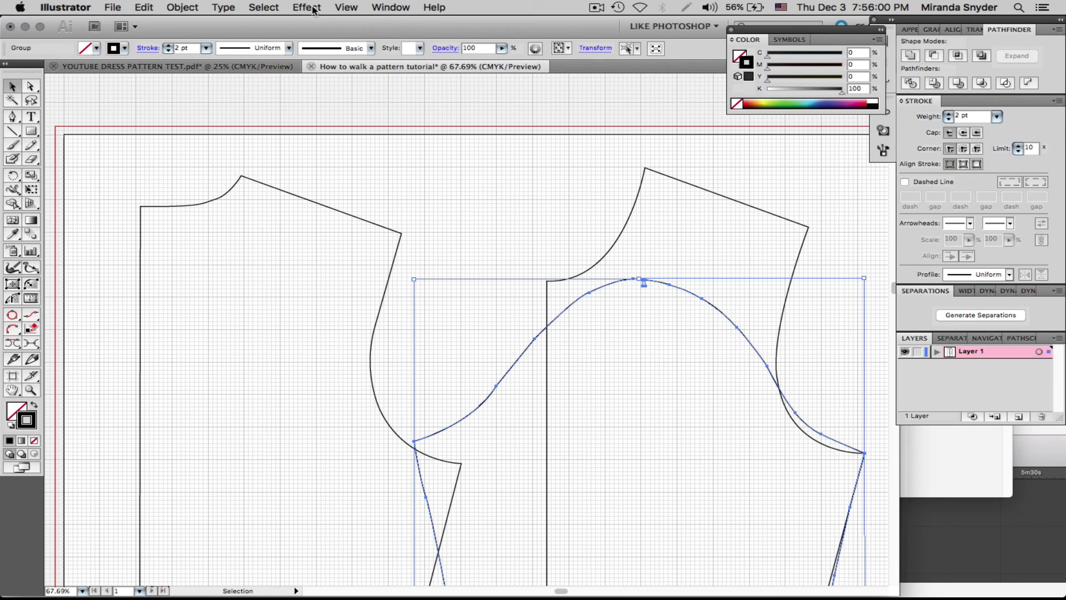
- Reflect the sleeve across a vertical (90°) axis with the Reflect tool
left_click(13, 176)
left_click_drag(17, 183, 58, 192)
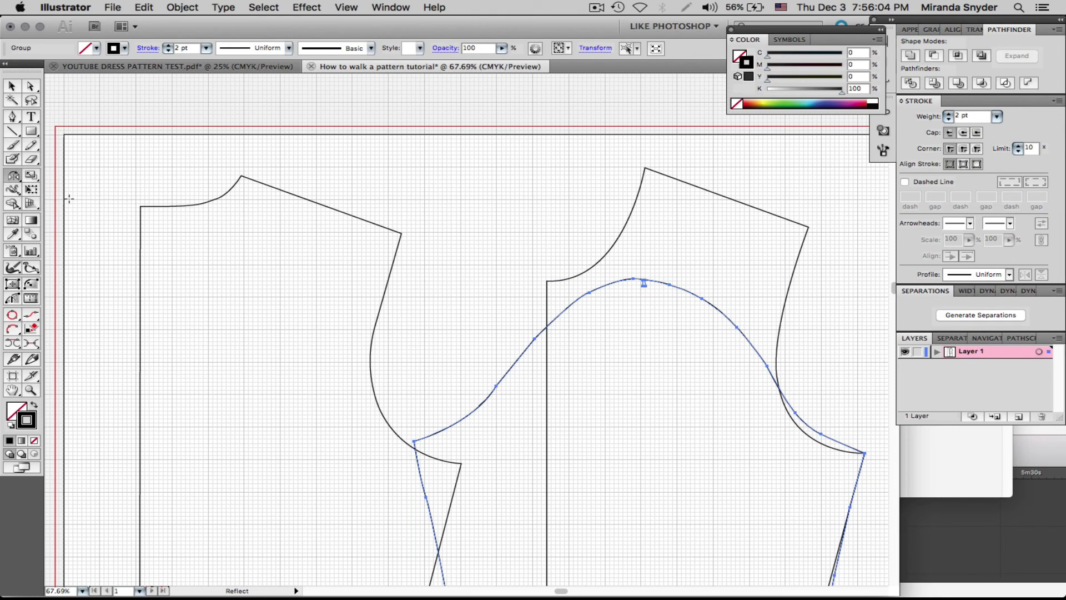
key("Return")
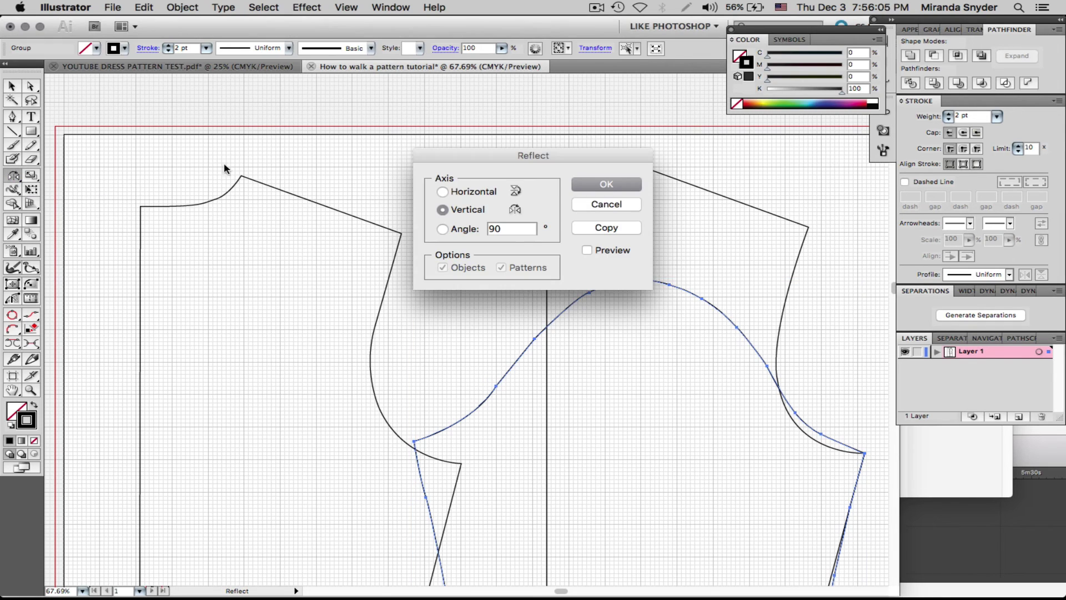
left_click(606, 185)
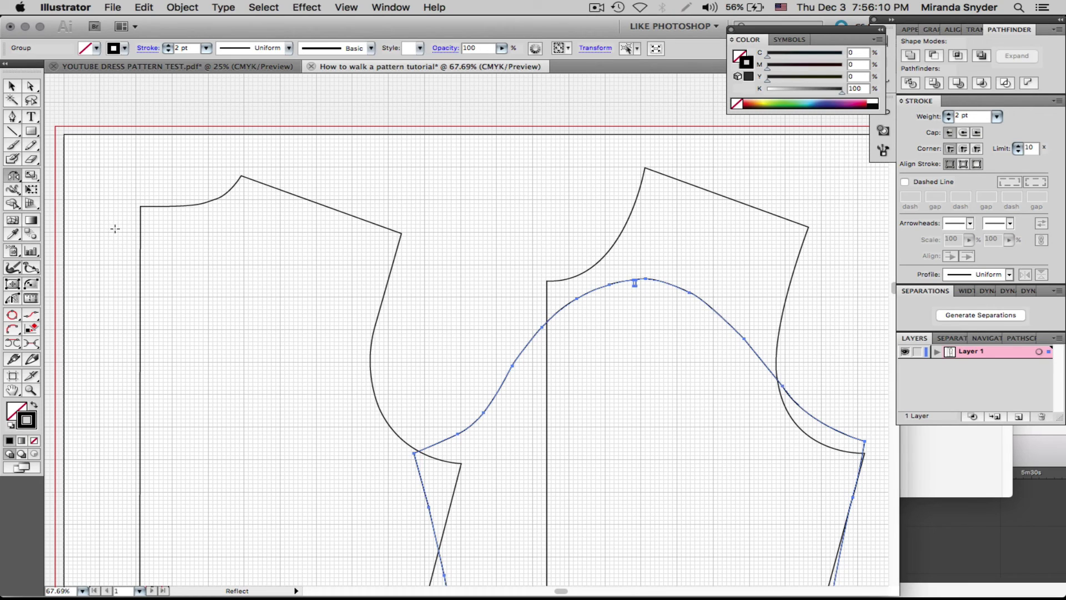
- Move the mirrored sleeve onto the left bodice and rotate it around the armhole corner
key("v")
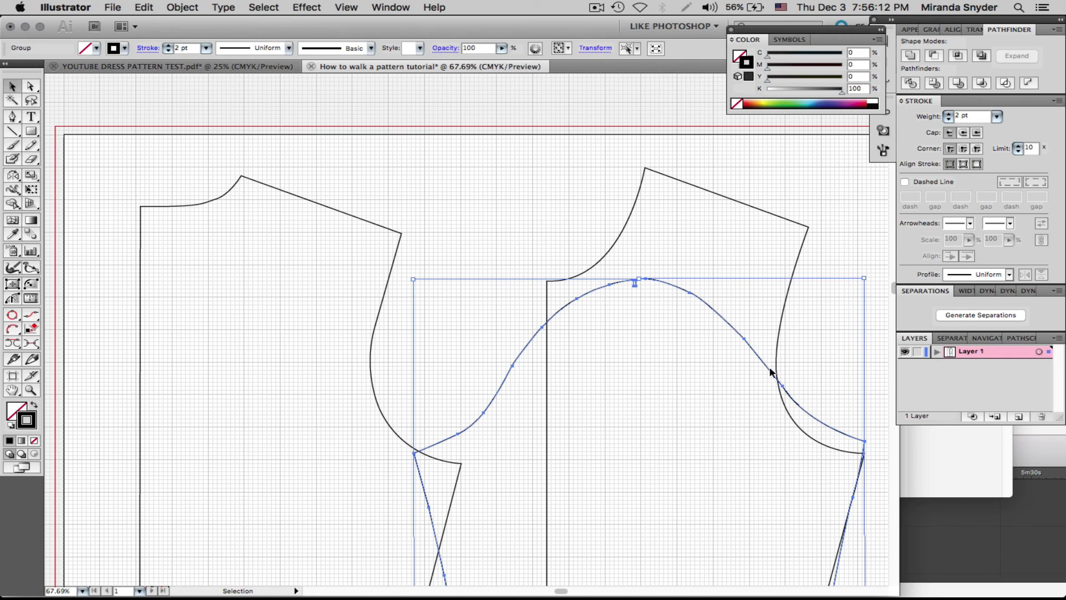
left_click_drag(853, 440, 440, 458)
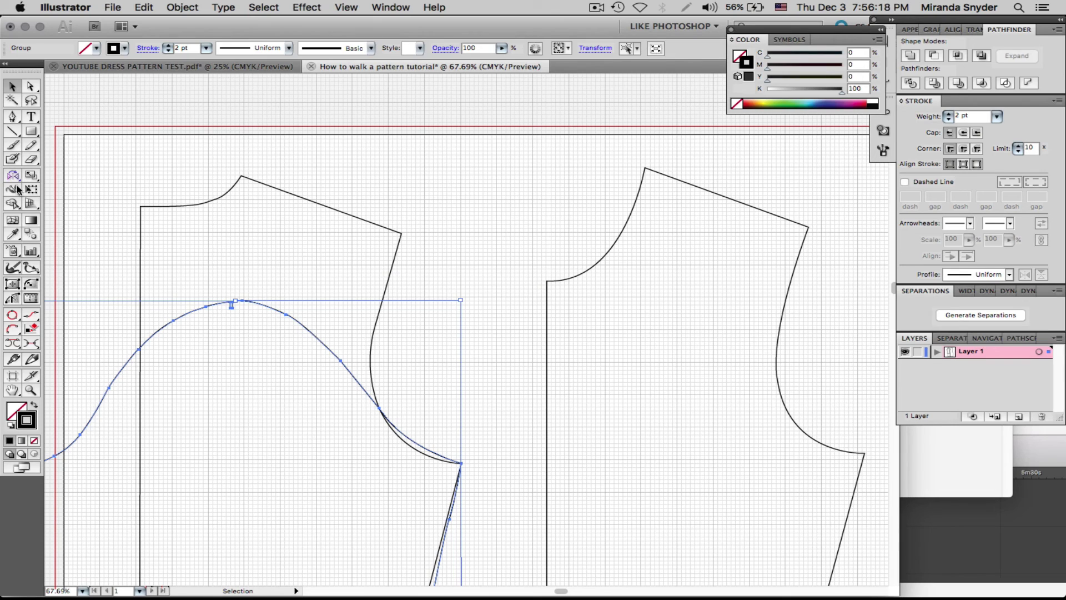
left_click_drag(12, 175, 13, 177)
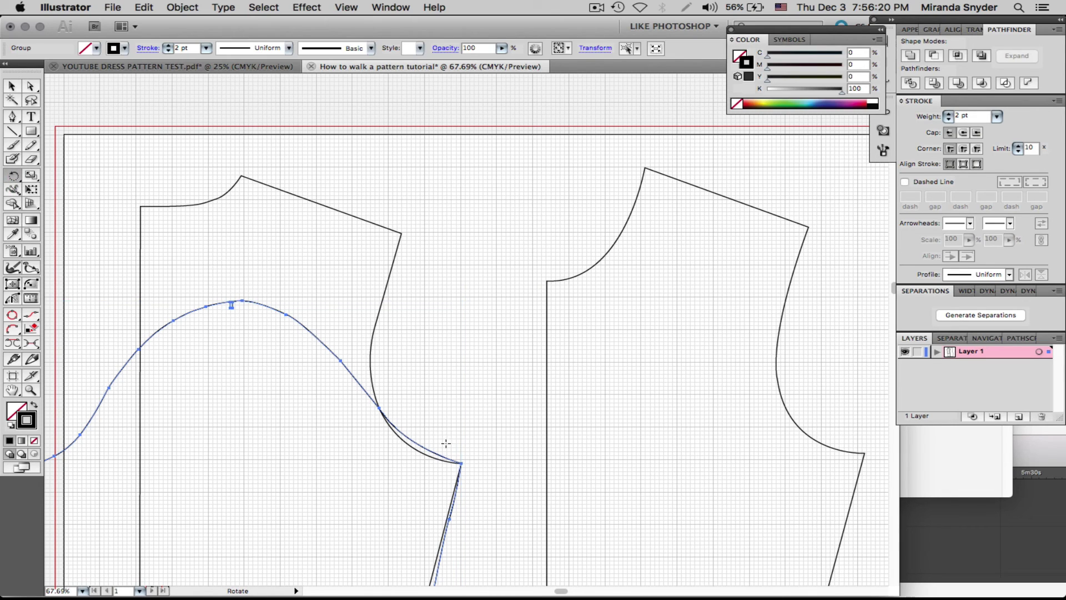
left_click_drag(439, 483, 367, 264)
- Re-pivot on the armhole curve and swing the sleeve cap up to the shoulder corner
left_click(383, 414)
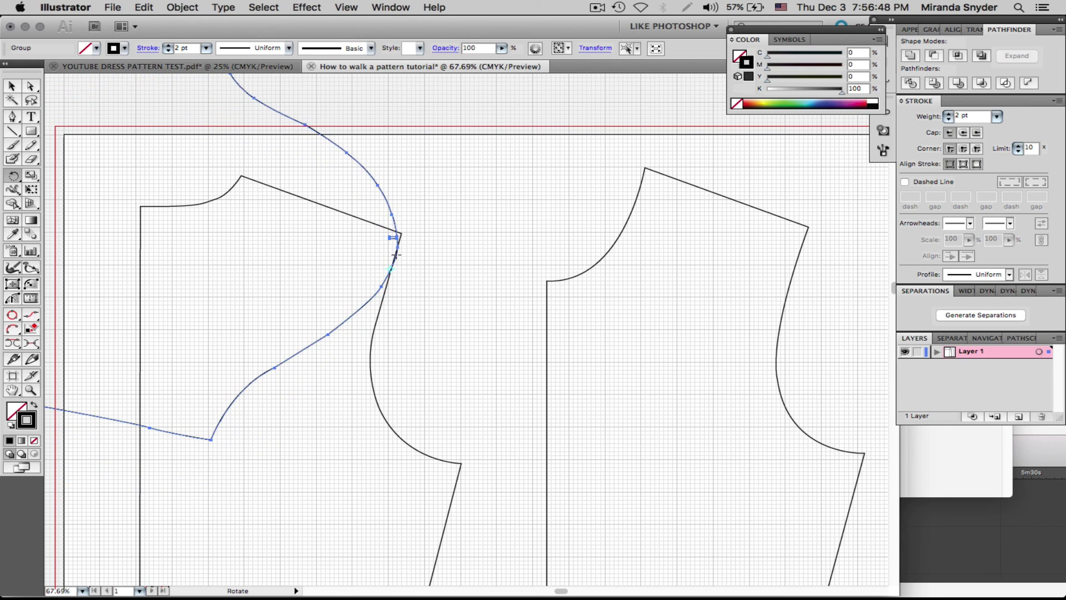
left_click_drag(372, 257, 370, 248)
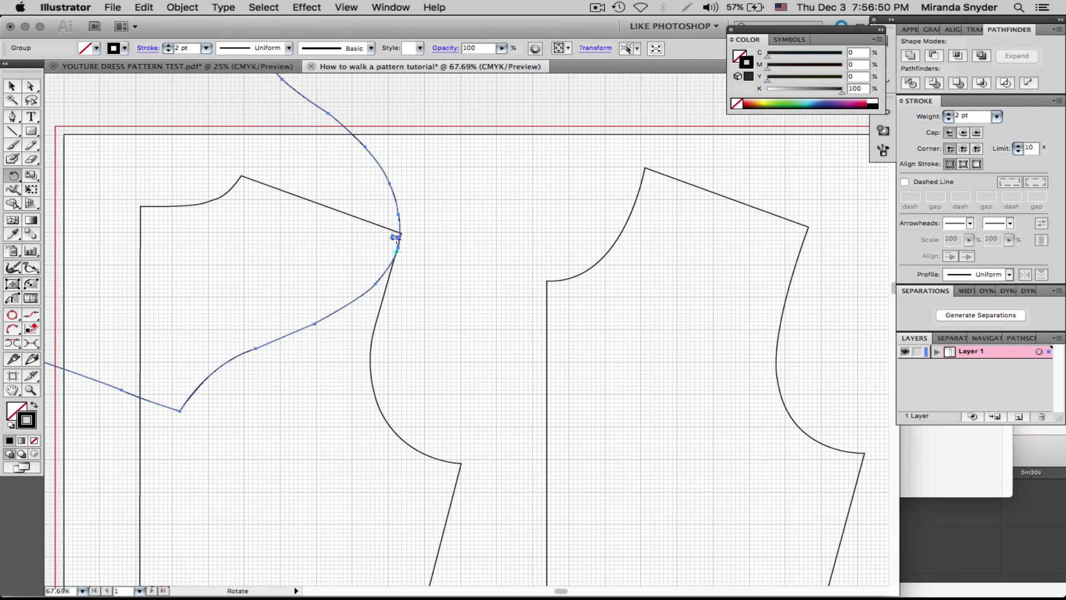
left_click(12, 86)
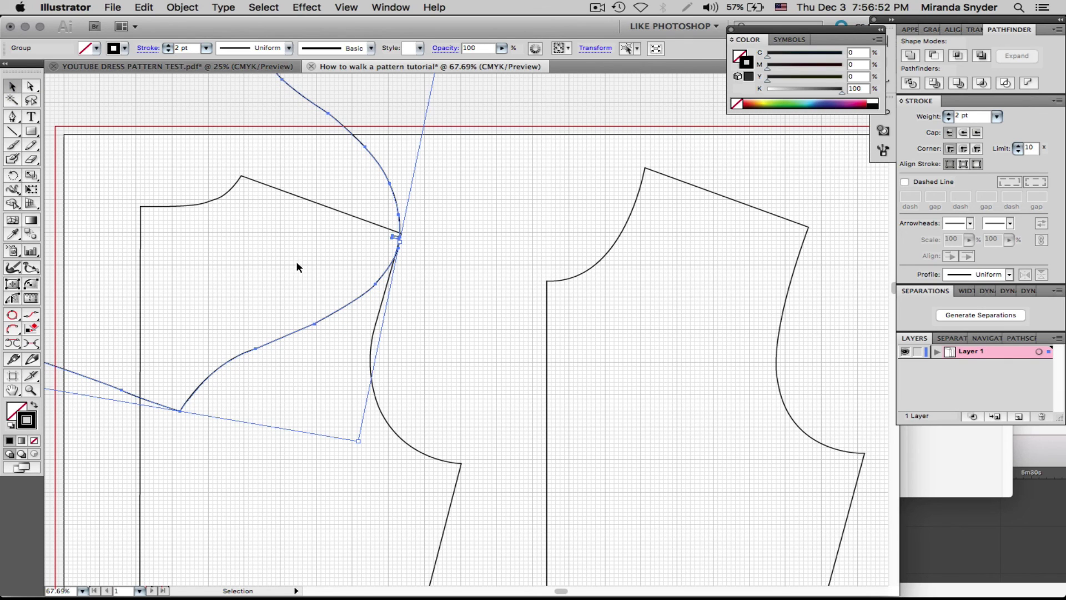
key("z")
left_click_drag(370, 201, 412, 283)
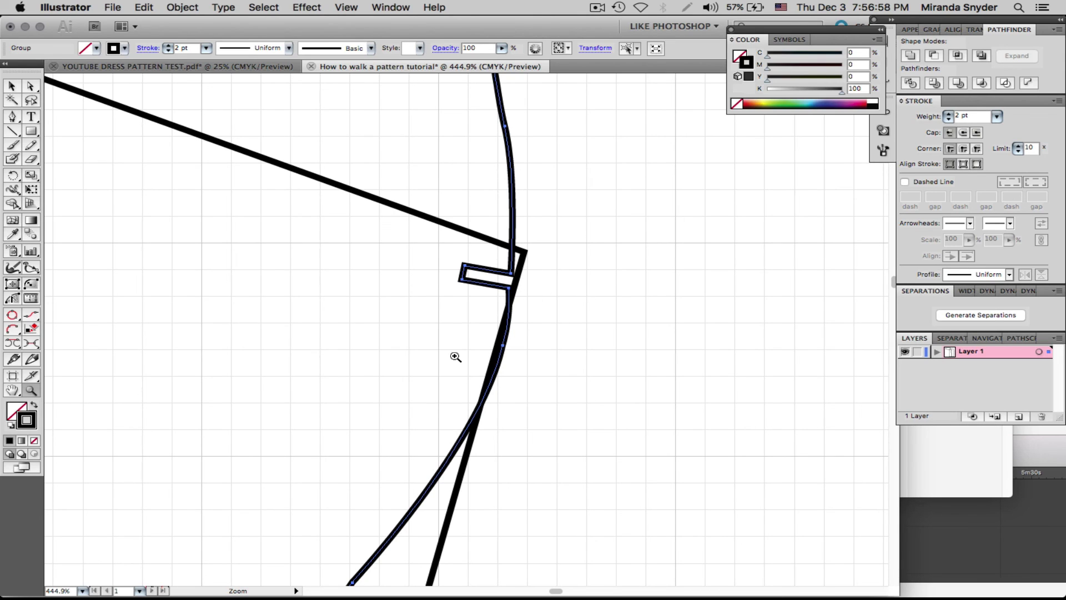
- Nudge the sleeve up two arrow-key steps so its notch meets the bodice shoulder point
left_click(30, 86)
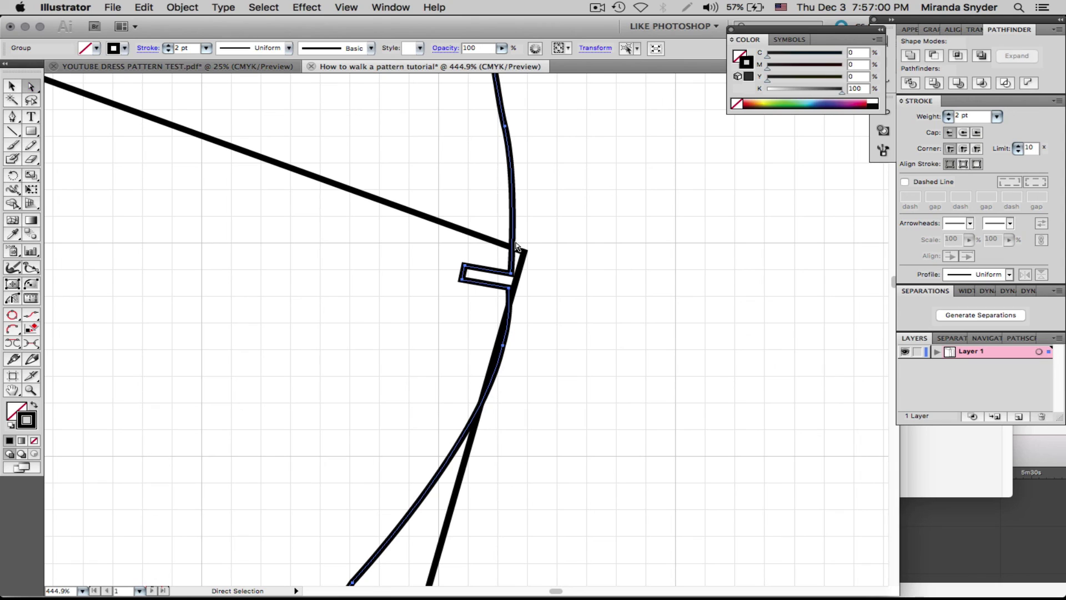
key("Up")
key("Up")
key("Up")
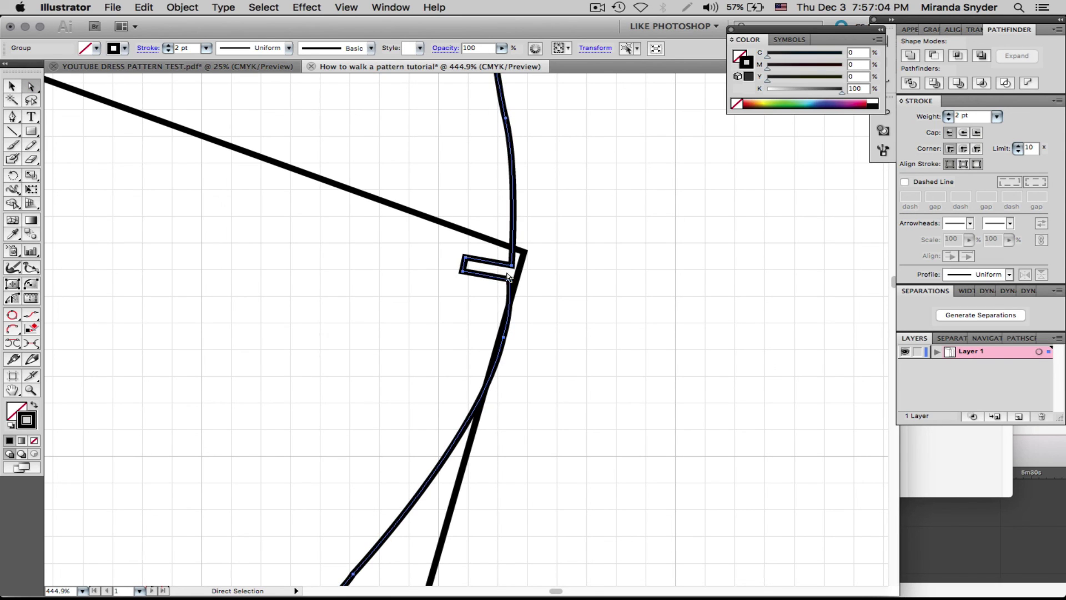
key("Up")
key("Up")
key("Up")
key("Up")
key("Up")
key("Up")
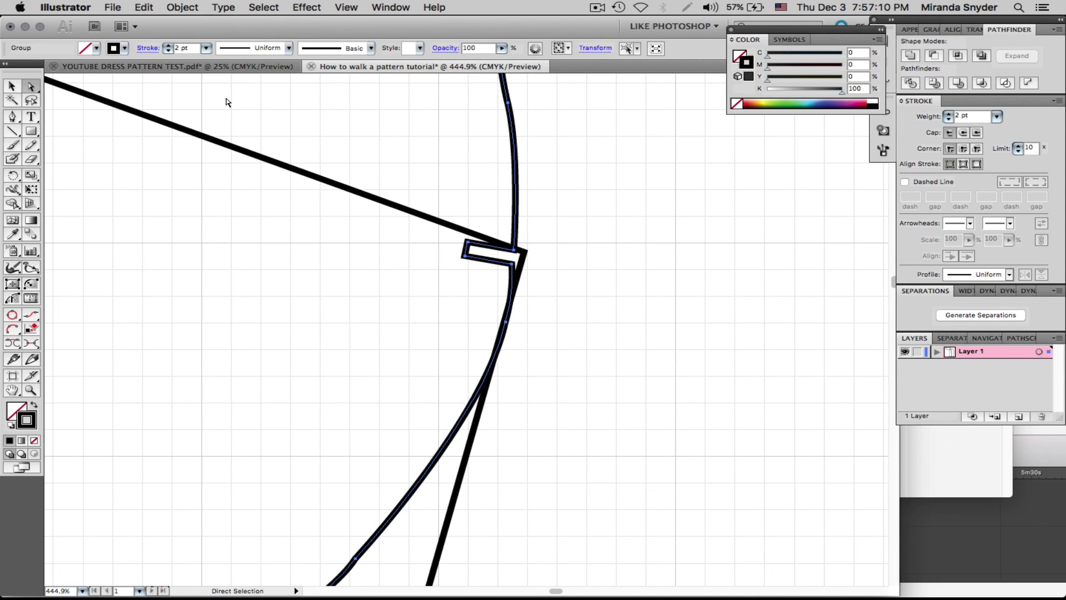
key("super+minus")
key("super+minus")
key("super+minus")
key("super+minus")
key("super+minus")
key("super+minus")
key("super+minus")
key("super+minus")
key("super+minus")
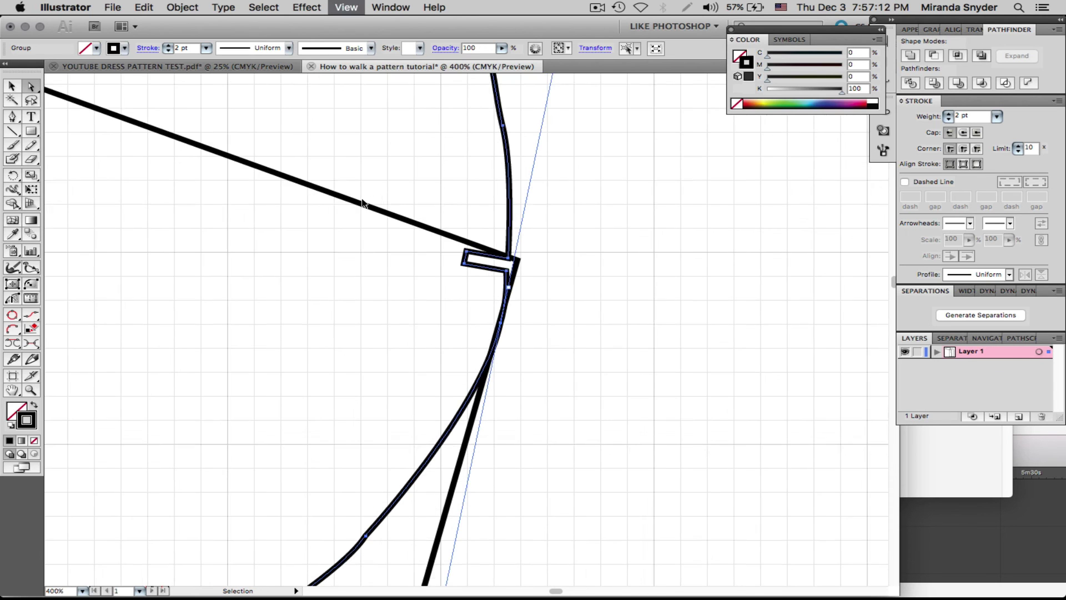
- Undo three times to restore the sleeve's upright orientation
key("super+z")
key("super+z")
key("super+z")
key("super+z")
key("super+z")
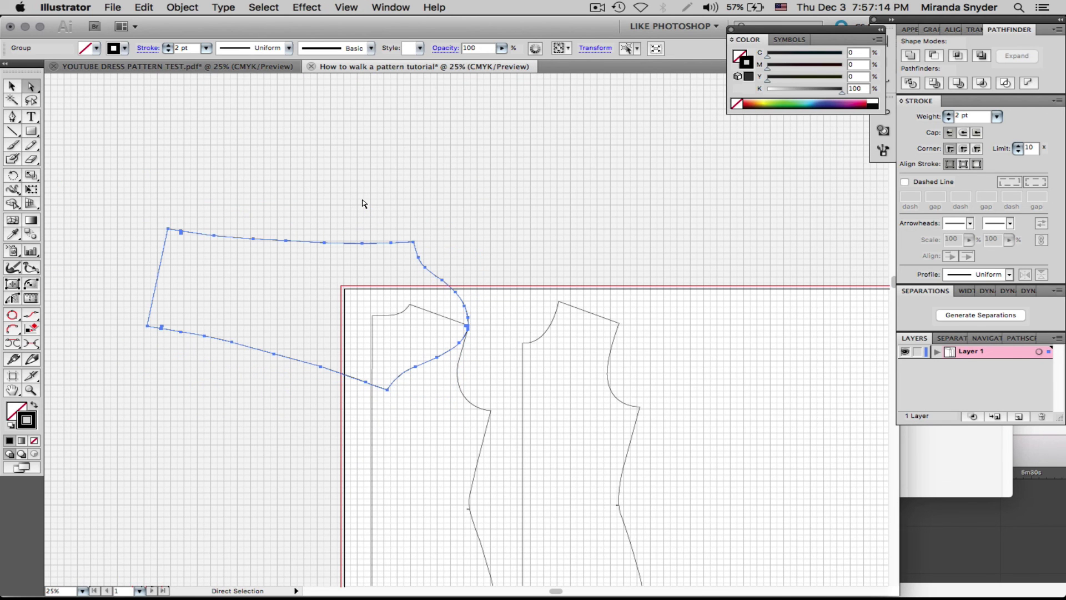
key("super+z")
key("super+z")
key("super+z")
key("super+z")
key("super+z")
key("super+z")
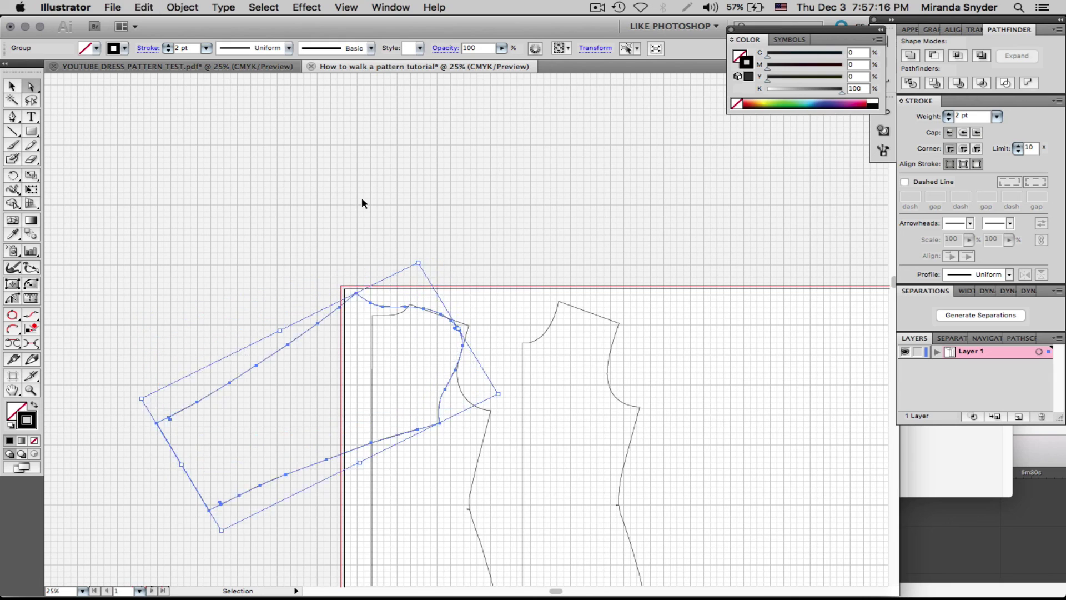
key("super+z")
key("super+z")
key("super+z")
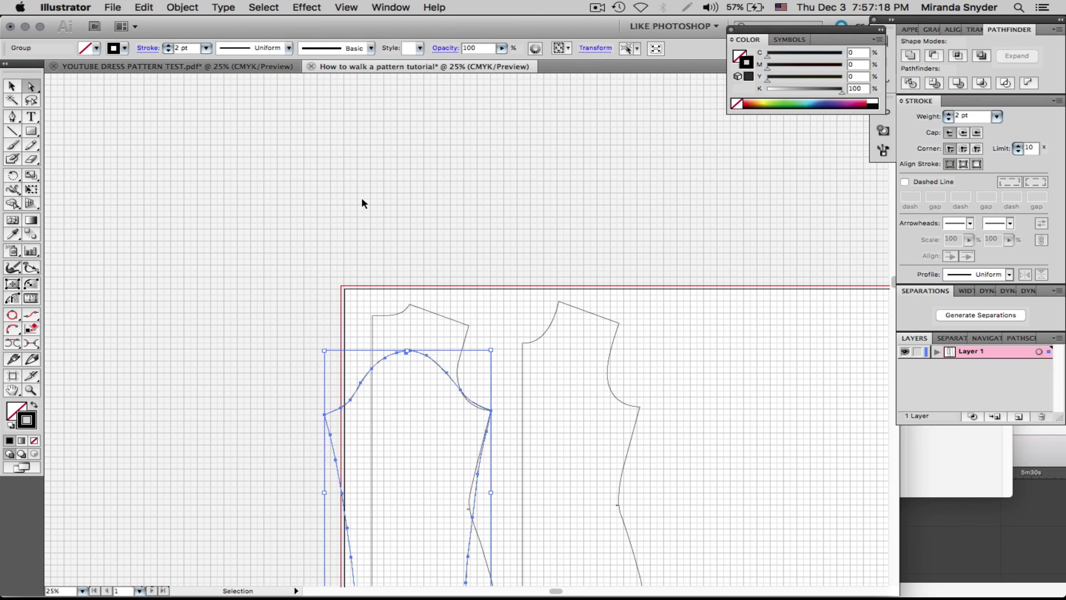
- Move the sleeve to the empty area right of the bodices and frame all pattern pieces
left_click(16, 87)
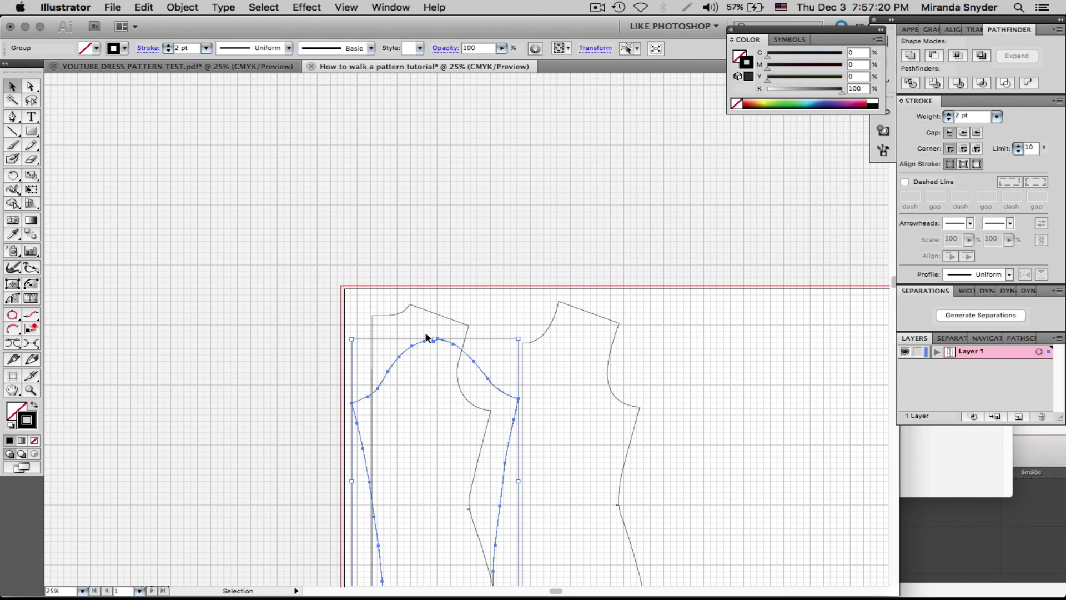
left_click_drag(458, 347, 800, 311)
key("super+minus")
key("super+minus")
key("super+minus")
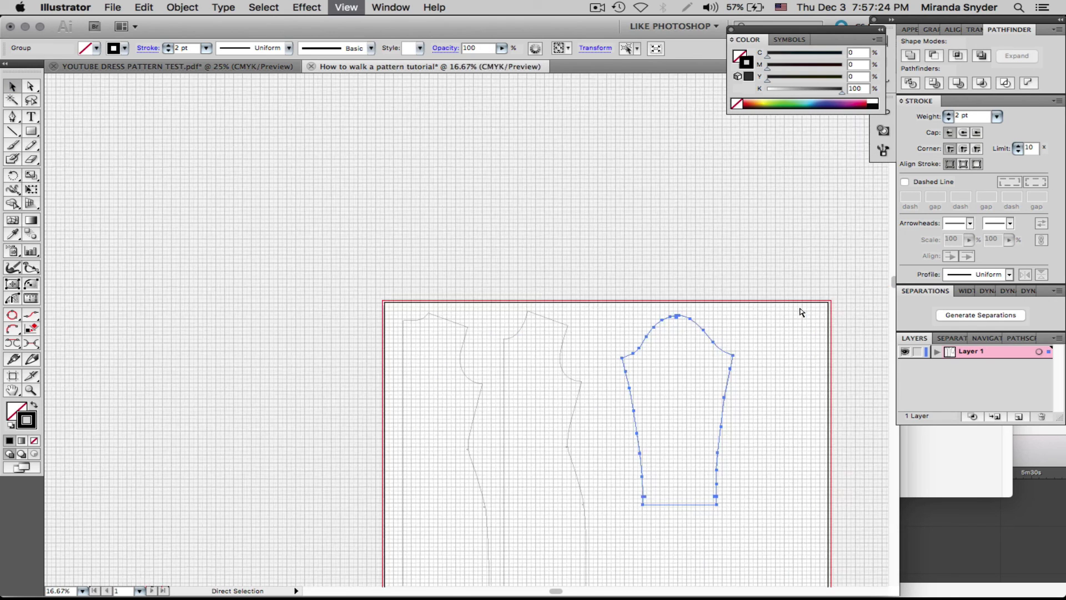
left_click(31, 390)
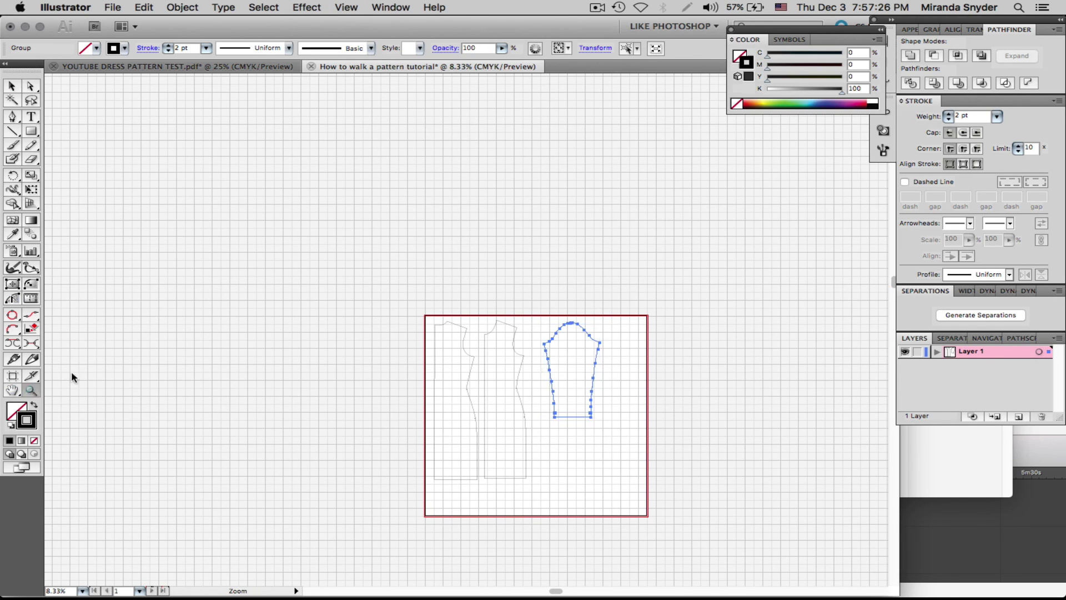
left_click_drag(407, 300, 677, 528)
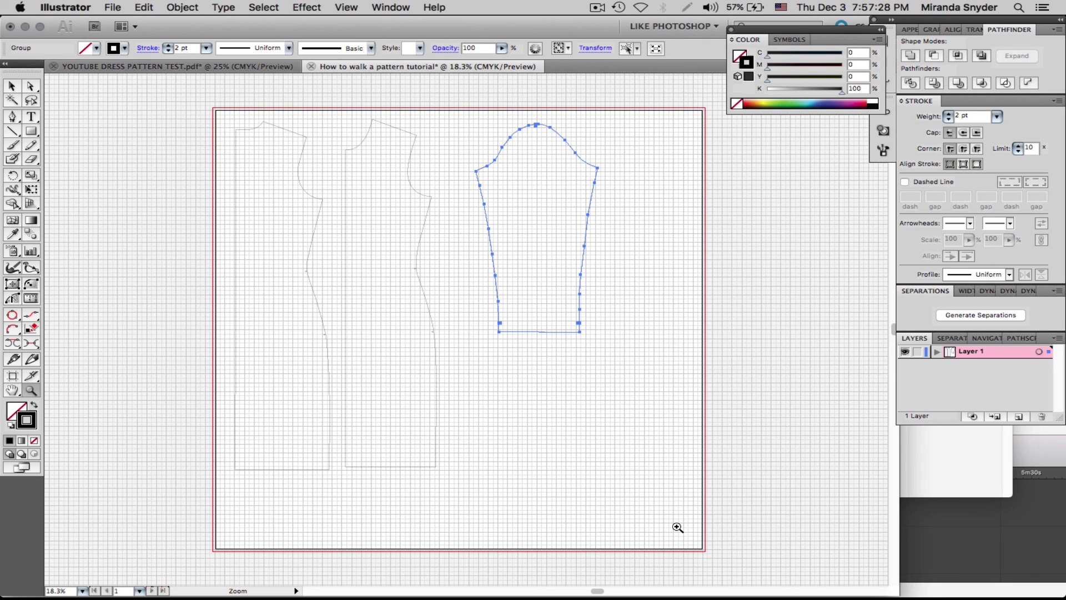
left_click(678, 528)
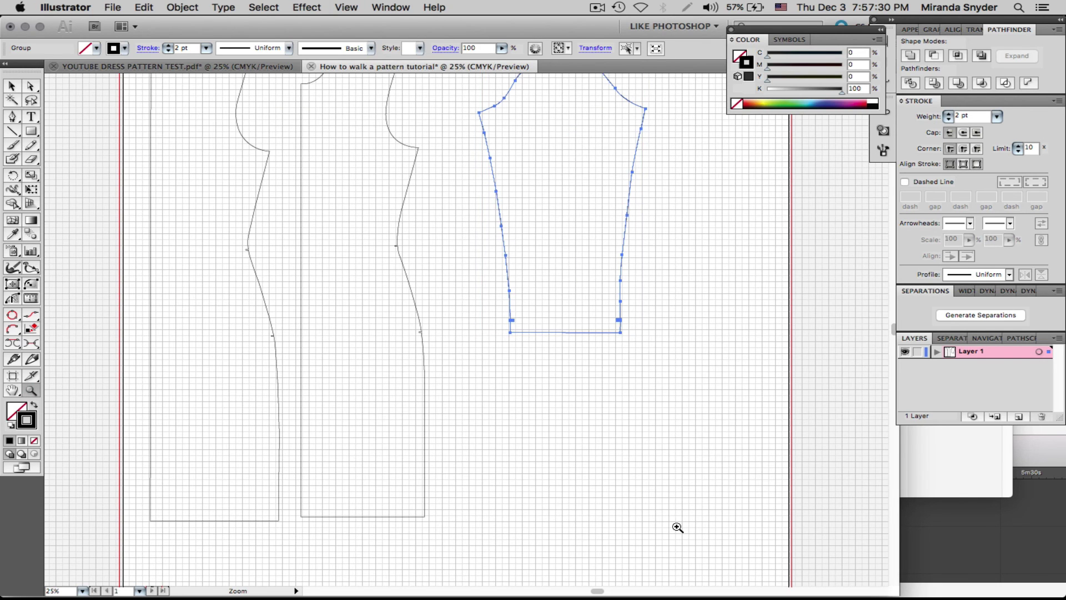
left_click_drag(453, 242, 486, 302)
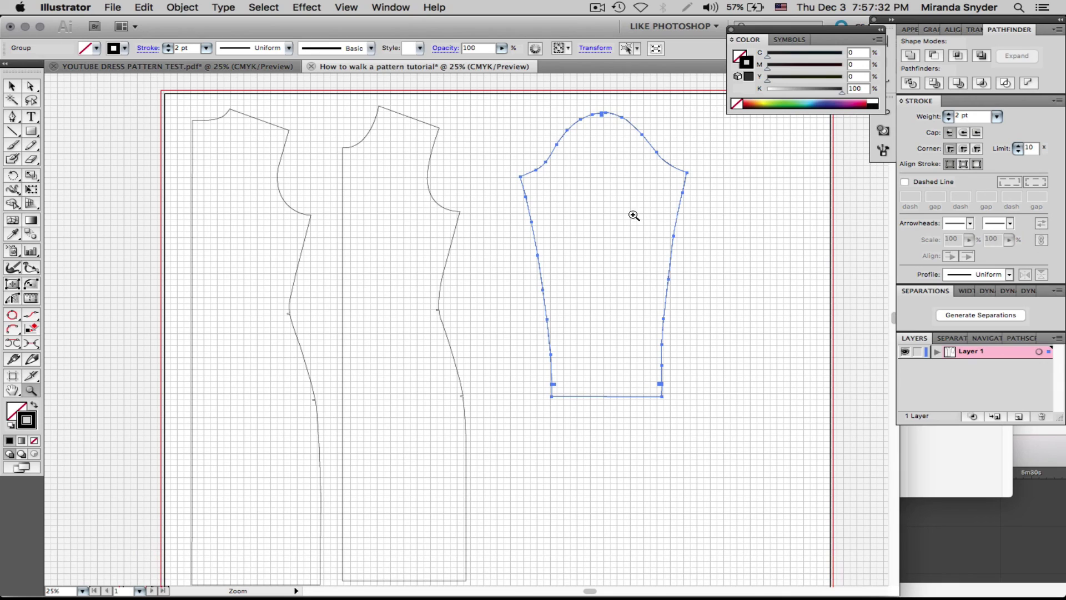